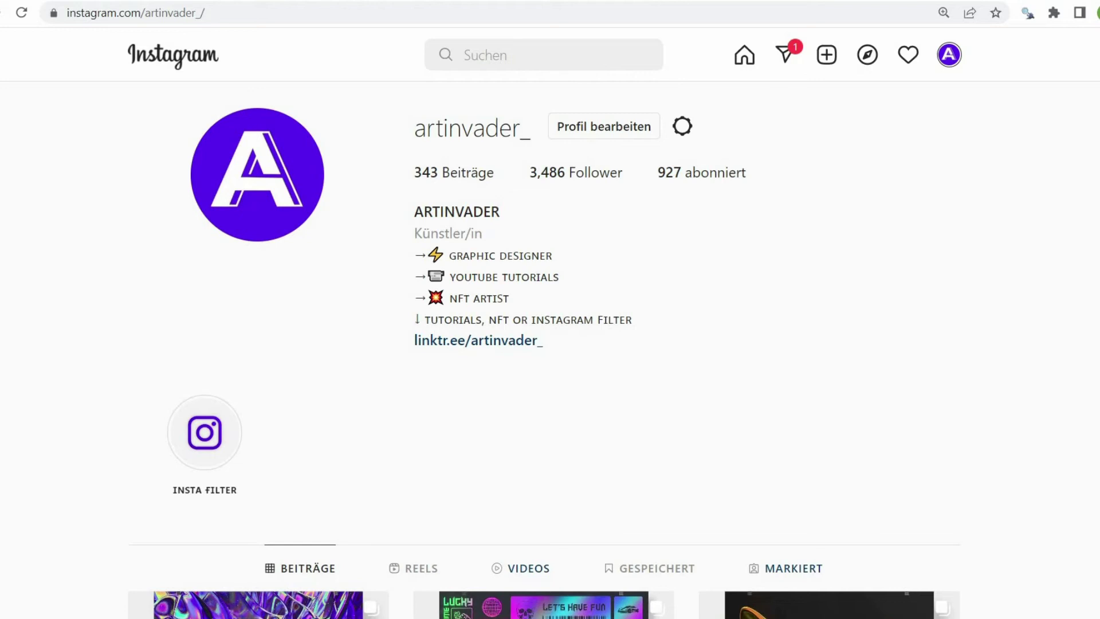
Look through the posts on the artinvader_ Instagram profile and the Artinvader Crypto Cats collection on OpenSea
scroll(1080, 192, "down", 5)
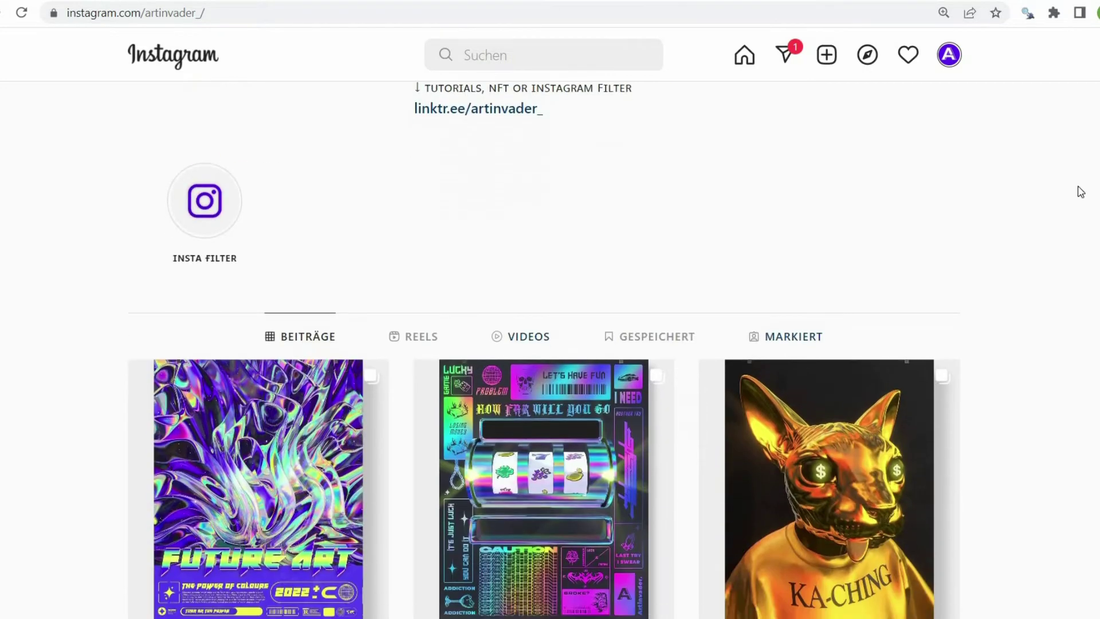
scroll(1080, 192, "down", 7)
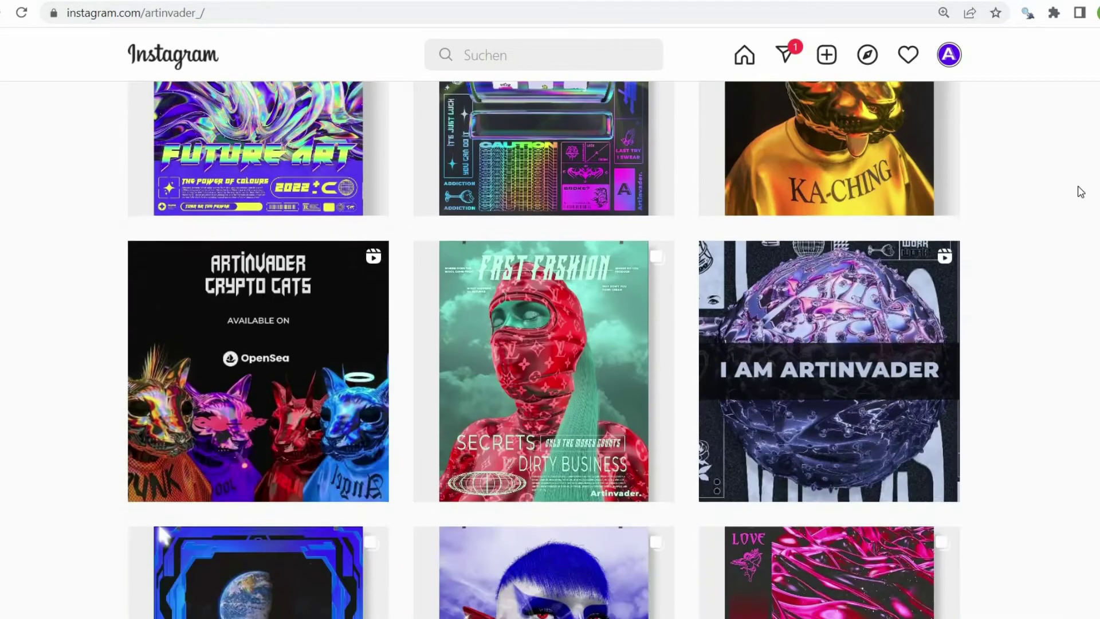
scroll(1081, 192, "down", 7)
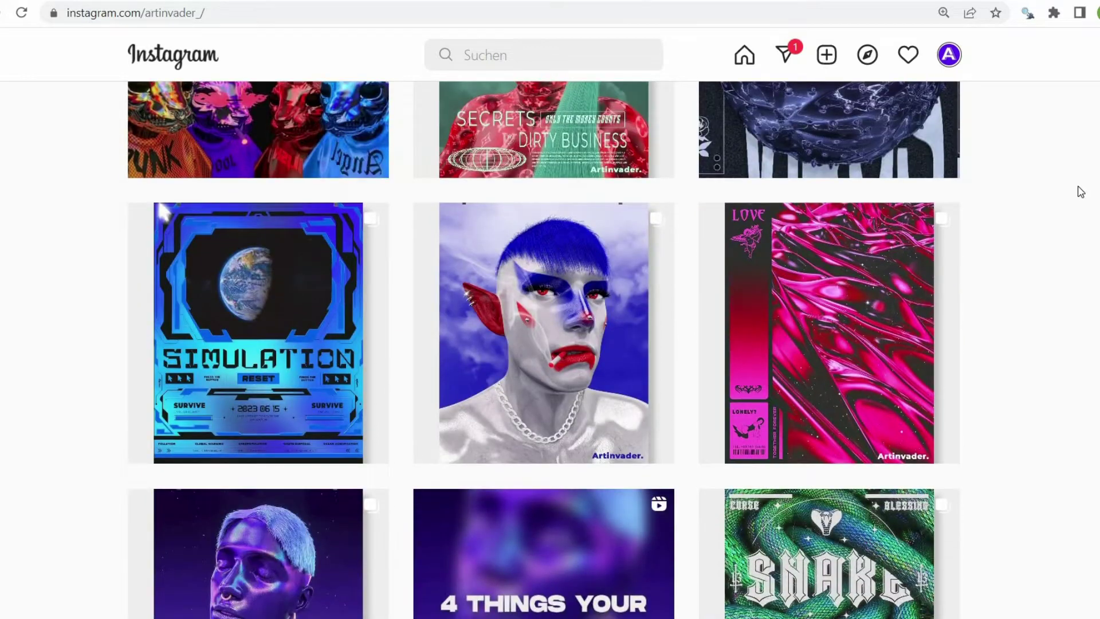
scroll(1080, 191, "down", 3)
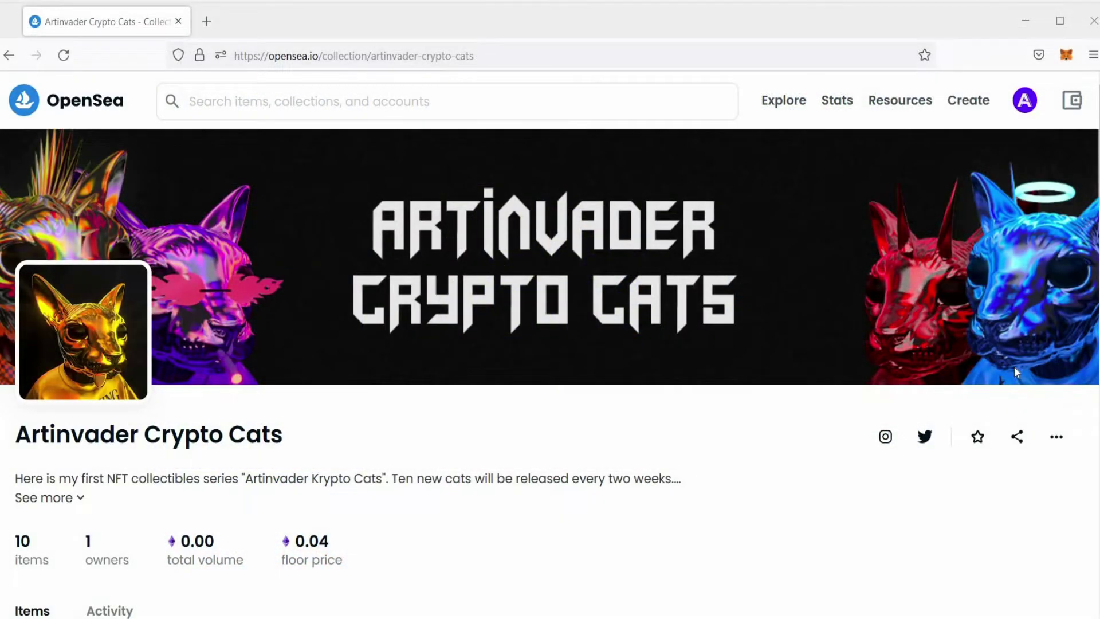
scroll(1013, 367, "down", 7)
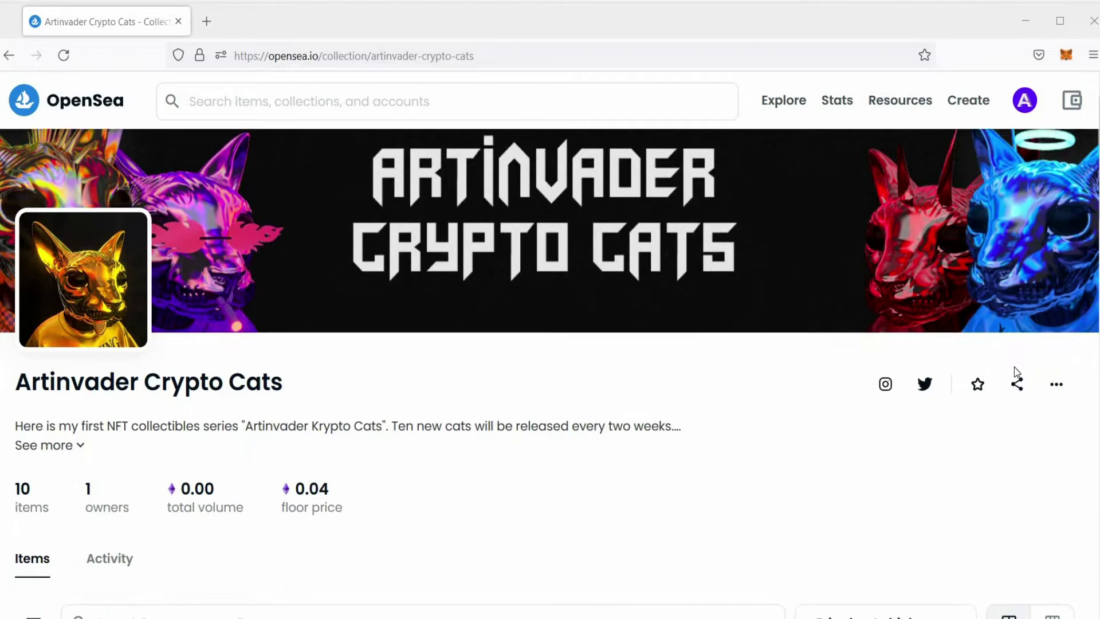
scroll(1015, 373, "down", 8)
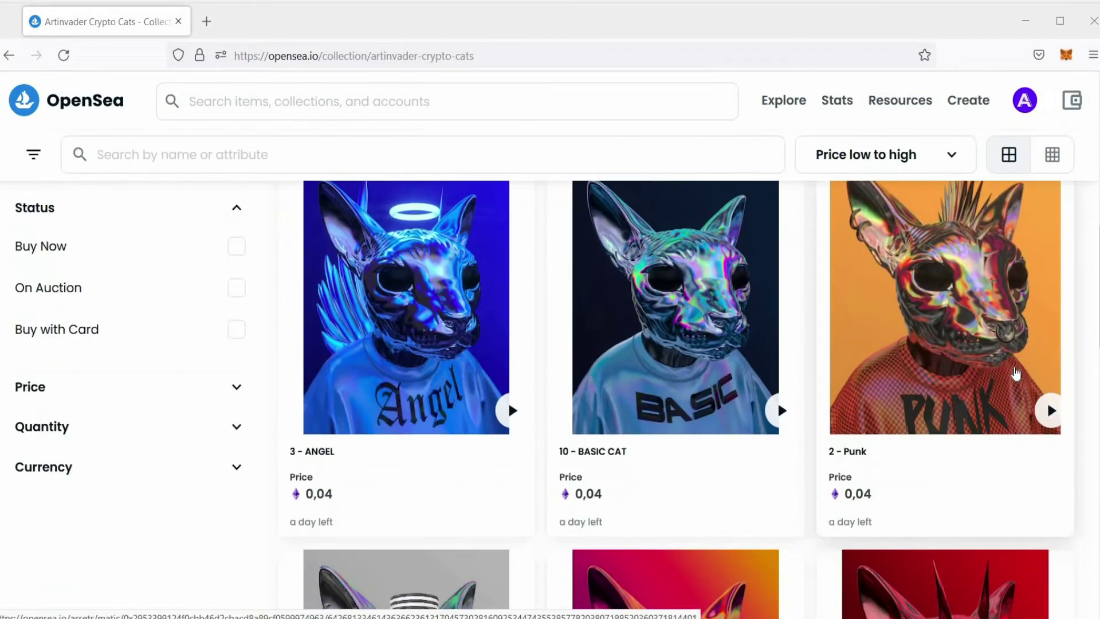
scroll(1015, 374, "down", 6)
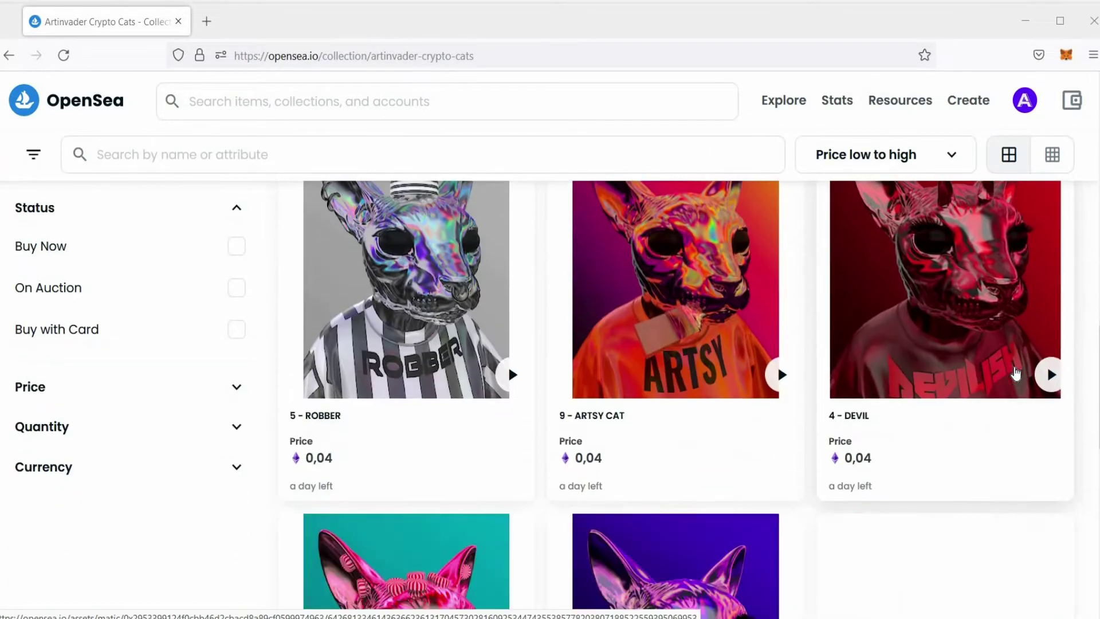
scroll(1015, 373, "down", 1)
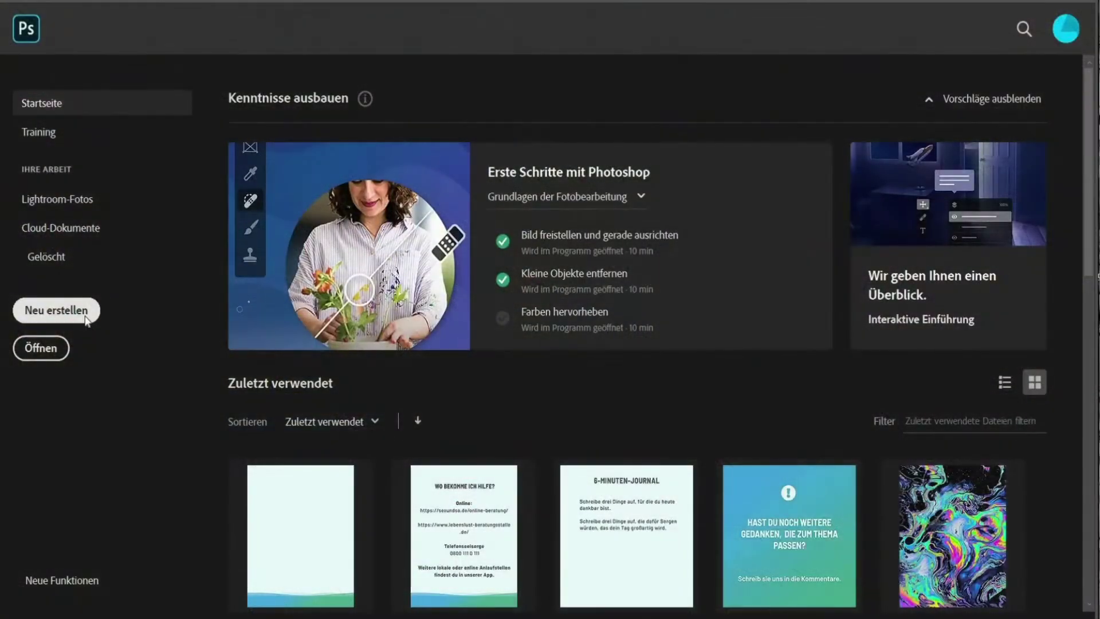
Create a 4000 x 4000 px document from the most recent custom preset and unlock its background layer
left_click(86, 319)
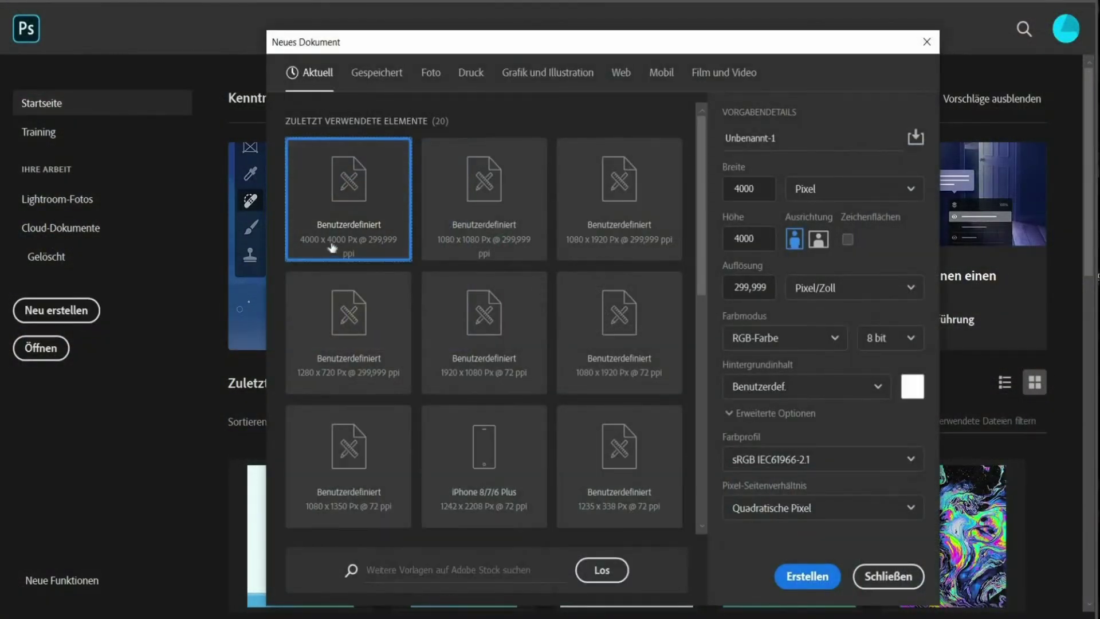
left_click(805, 576)
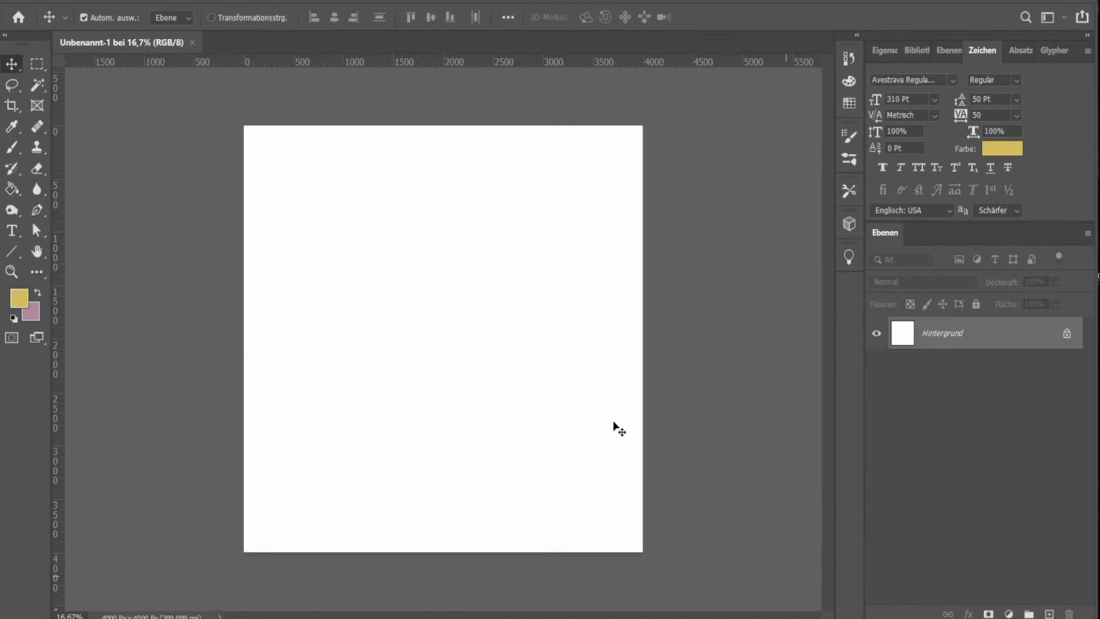
left_click(1067, 333)
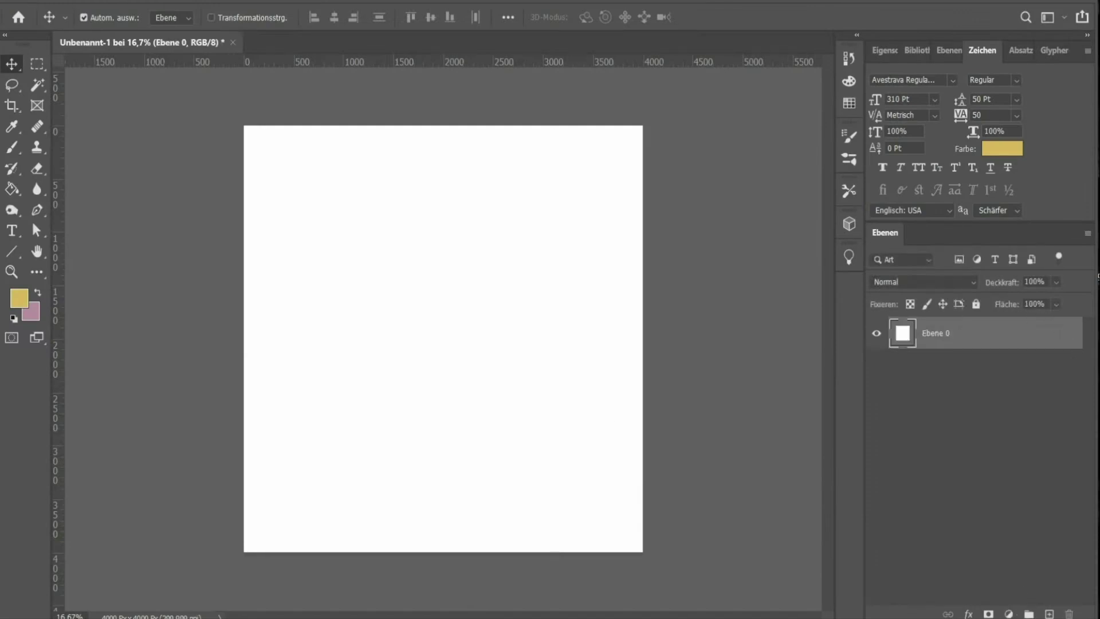
Add a new layer and place a wide text box across the upper part of the canvas reading "Arinvader"
left_click(1049, 612)
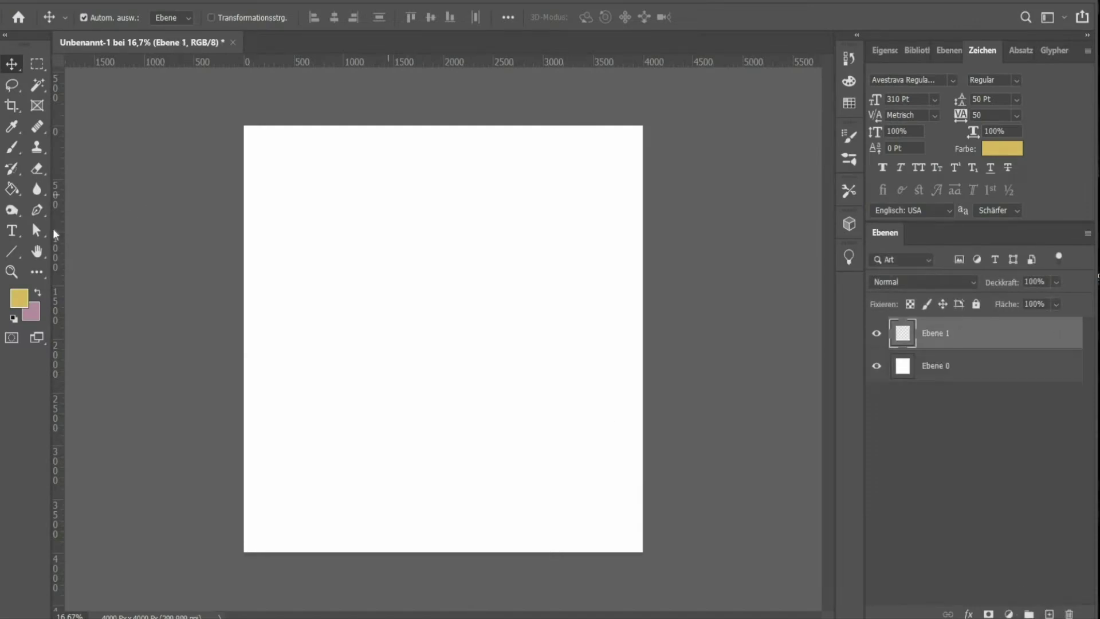
key("t")
left_click_drag(256, 142, 629, 280)
type("A")
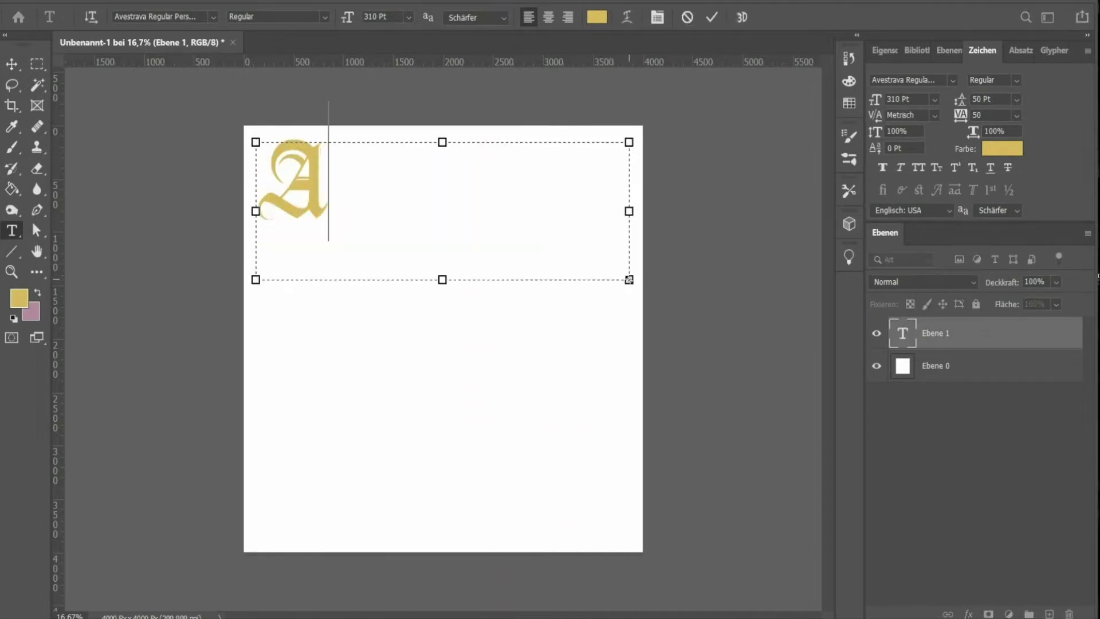
type("rinvader")
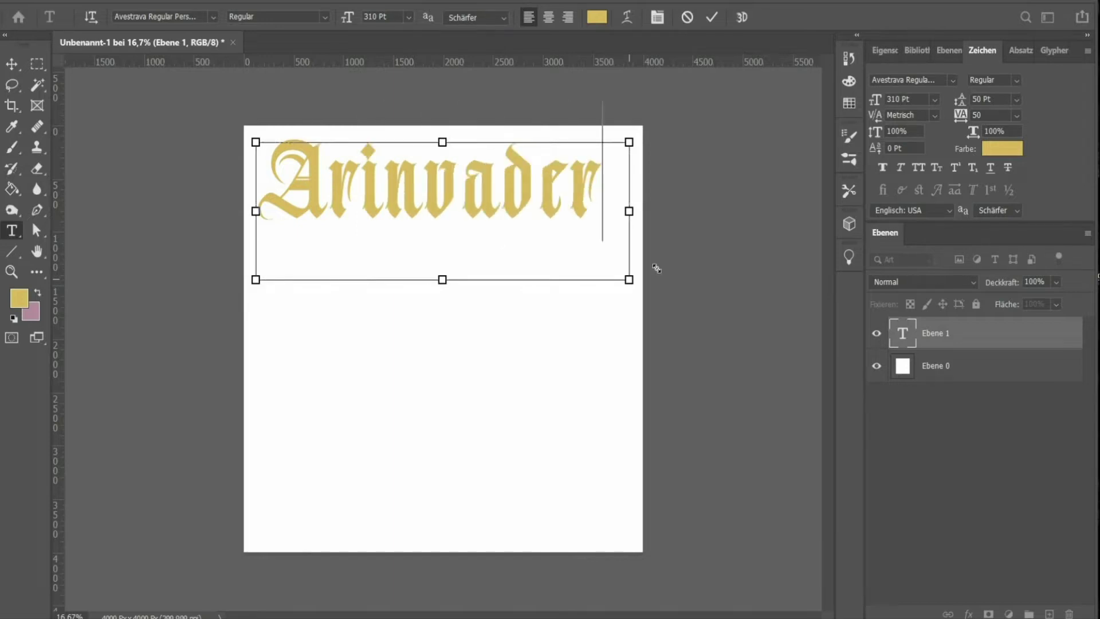
Set the whole Arinvader text to black (000000) and enlarge its font size to 333 pt
key("ctrl+a")
left_click(1001, 146)
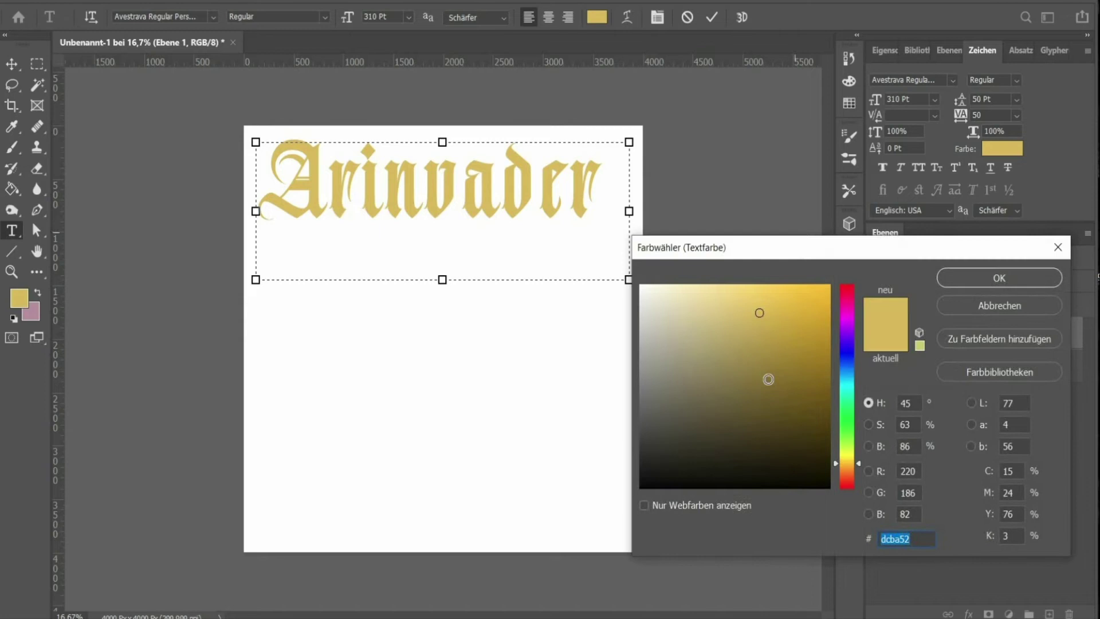
type("000000")
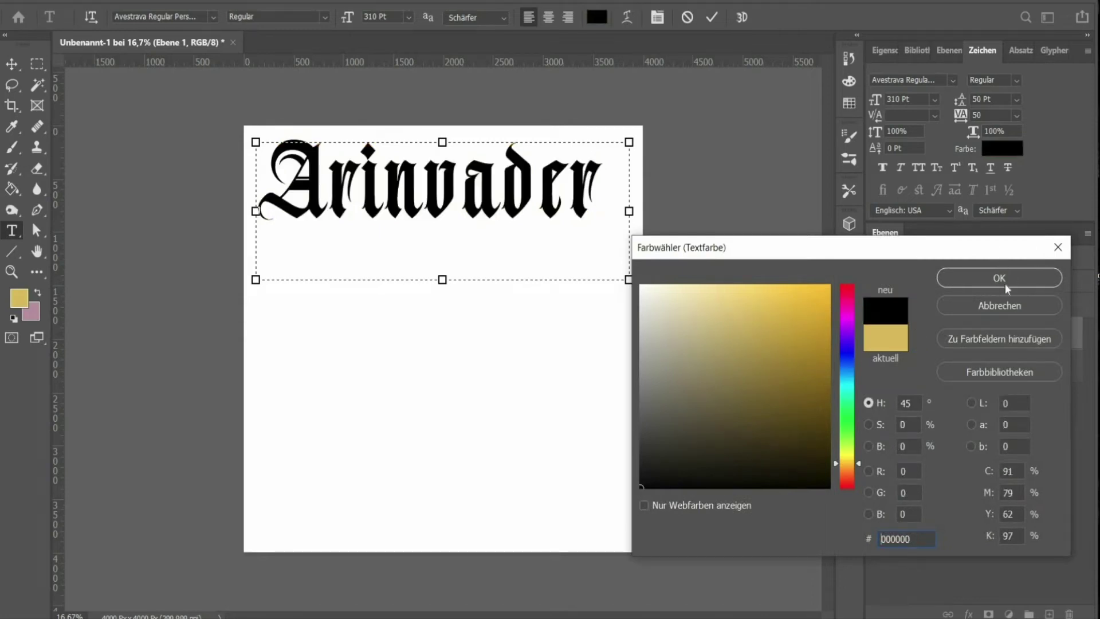
left_click(1002, 280)
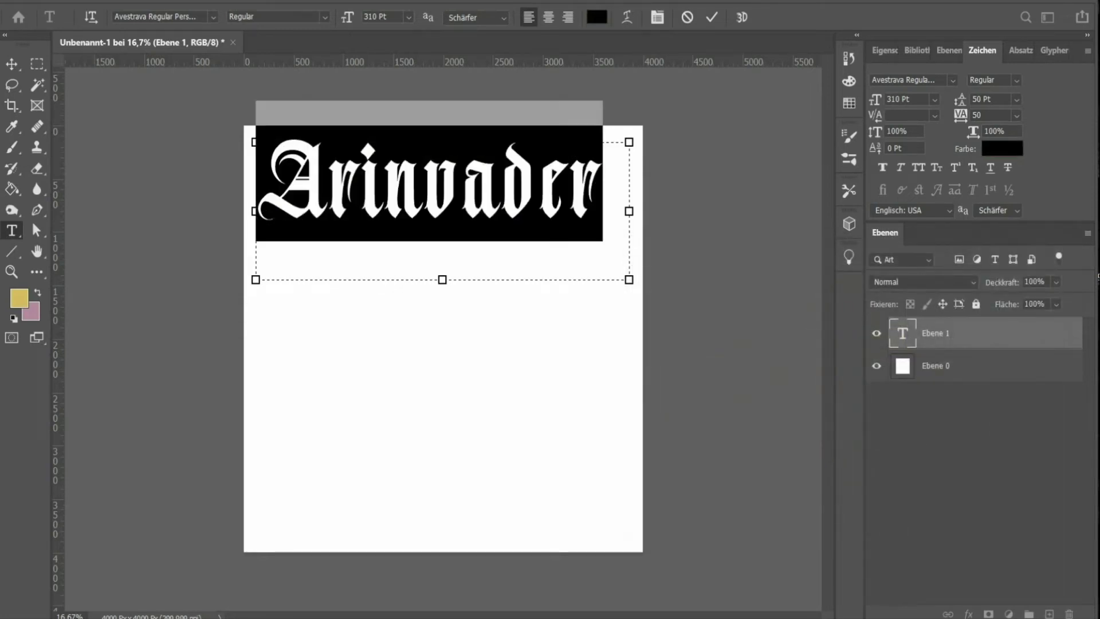
scroll(910, 100, "up", 20)
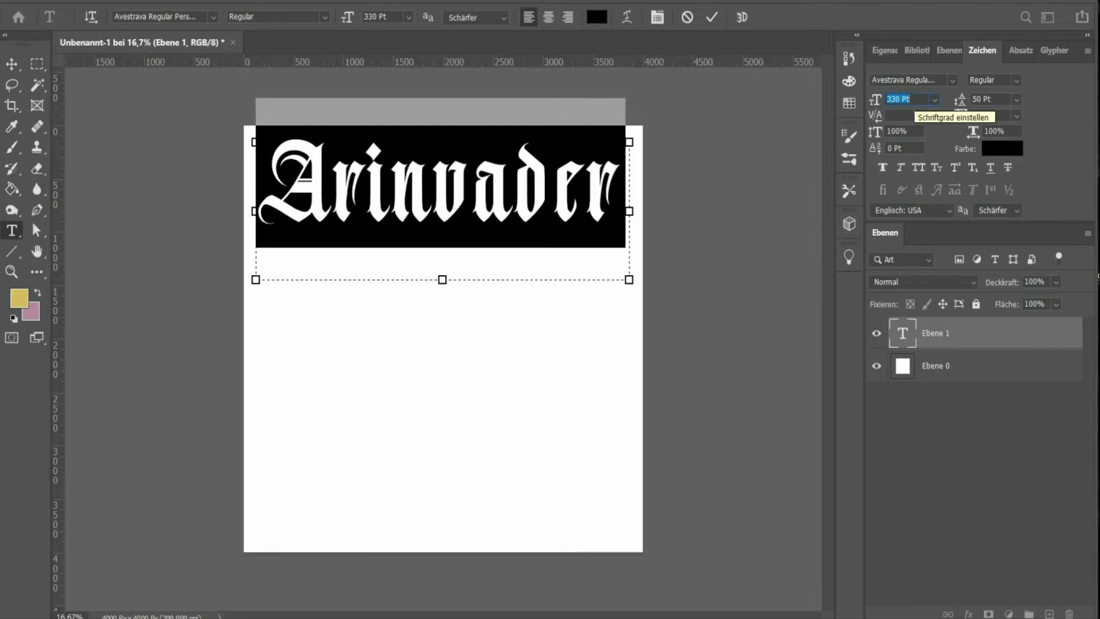
Duplicate the Arinvader text three times down the canvas and adjust the spacing so the four lines fill it
left_click(12, 65)
left_click_drag(389, 178, 382, 280, "alt")
left_click_drag(371, 417, 378, 410, "alt")
left_click_drag(377, 410, 380, 525, "alt")
left_click_drag(415, 388, 416, 400)
left_click_drag(438, 287, 444, 282)
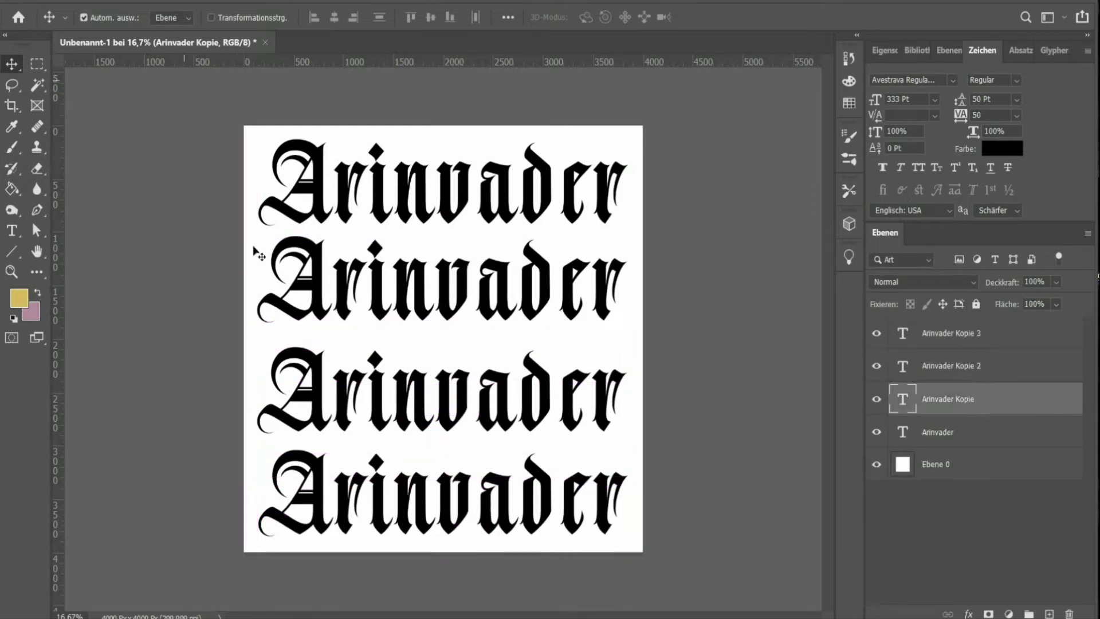
Align all layers on their horizontal centers and shift the two upper text lines slightly down
left_click_drag(186, 74, 447, 515)
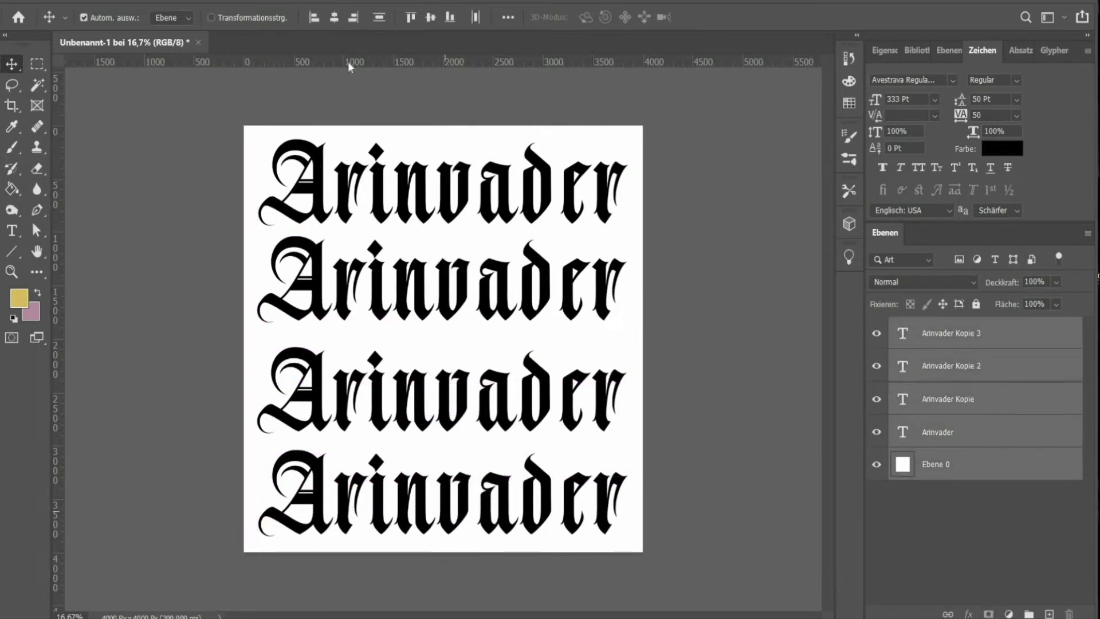
left_click(334, 17)
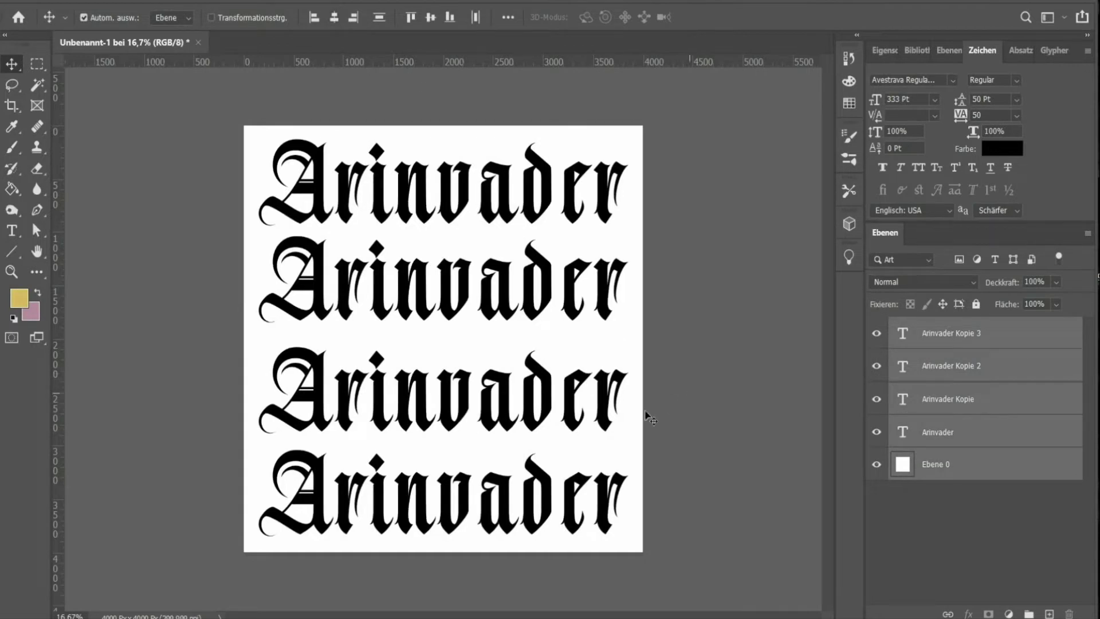
left_click(647, 412)
left_click(323, 294)
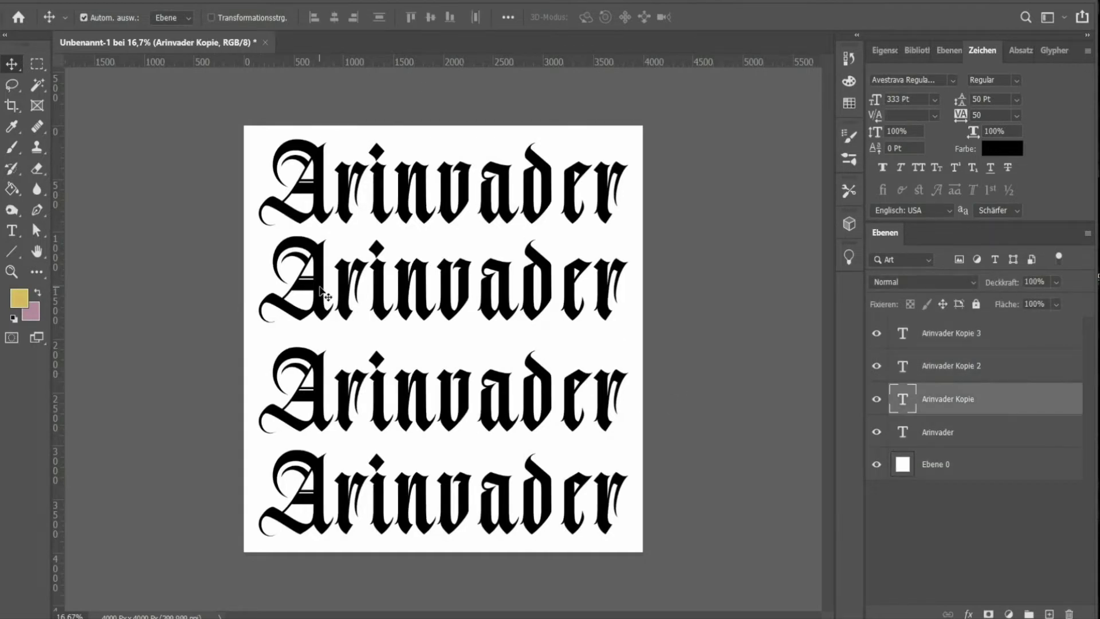
Rasterize the four Arinvader text layers and merge them into a single layer
left_click(990, 421)
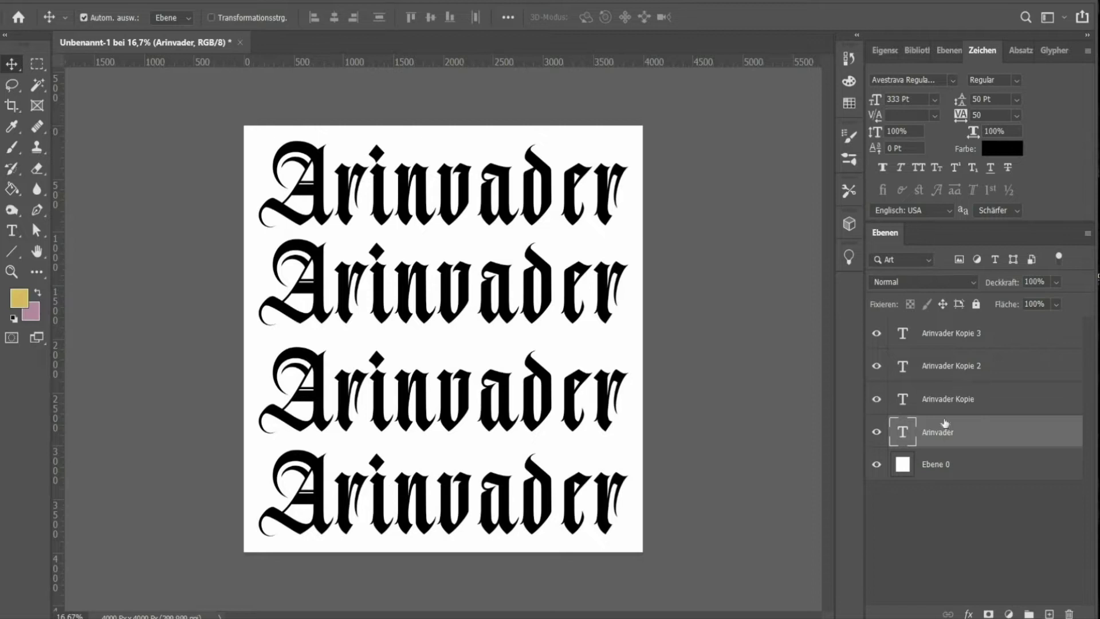
left_click(943, 398)
left_click(948, 365, "shift")
left_click(951, 332, "ctrl")
left_click(951, 432, "ctrl")
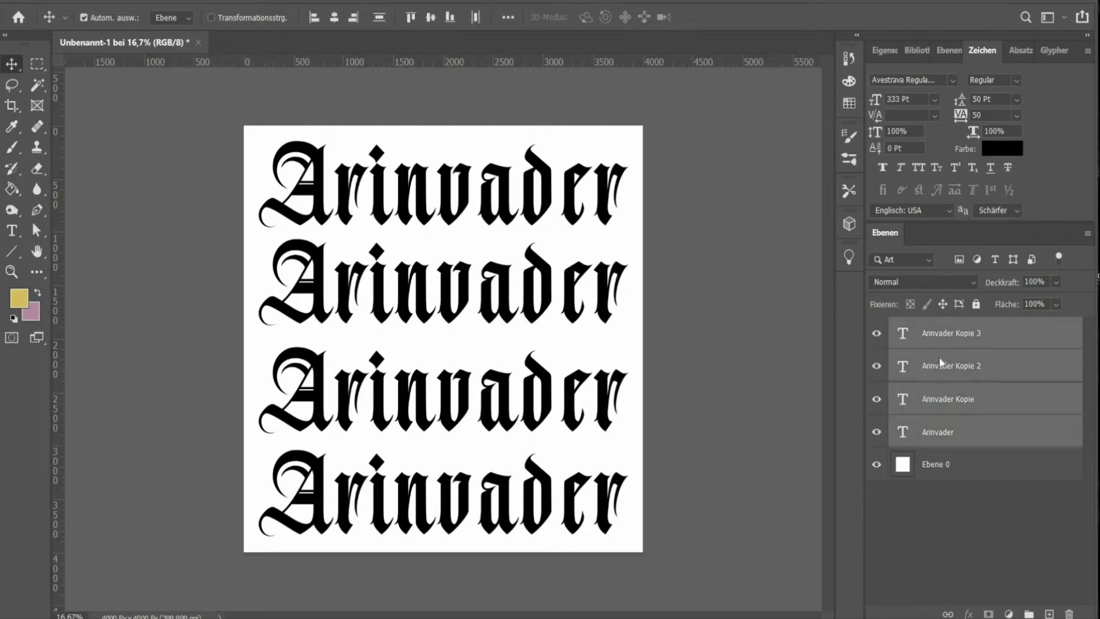
right_click(943, 362)
left_click(979, 235)
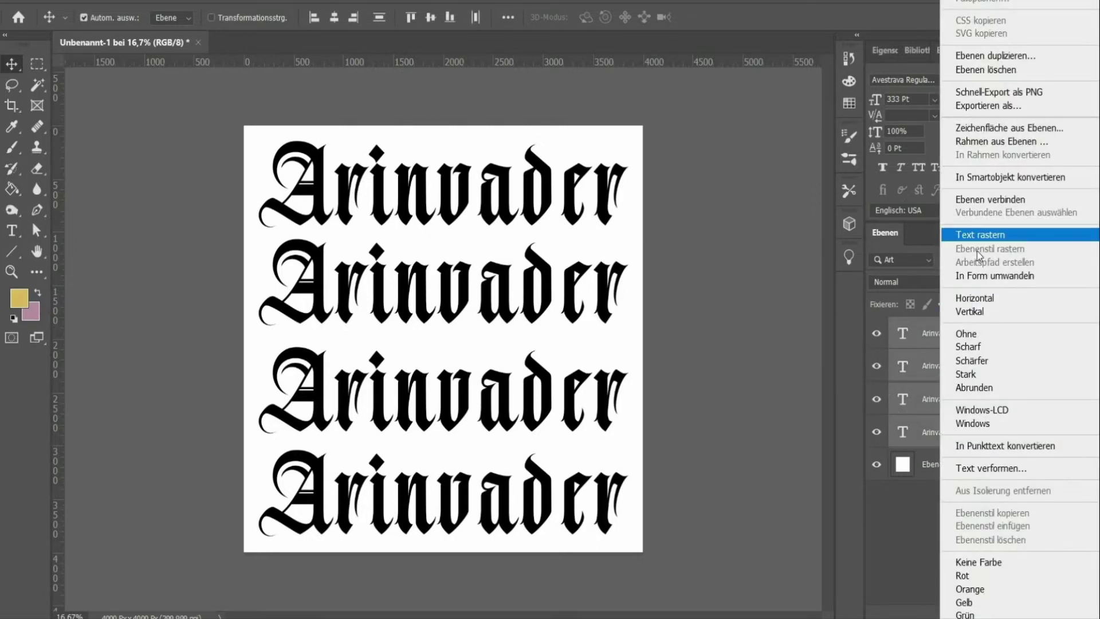
right_click(961, 367)
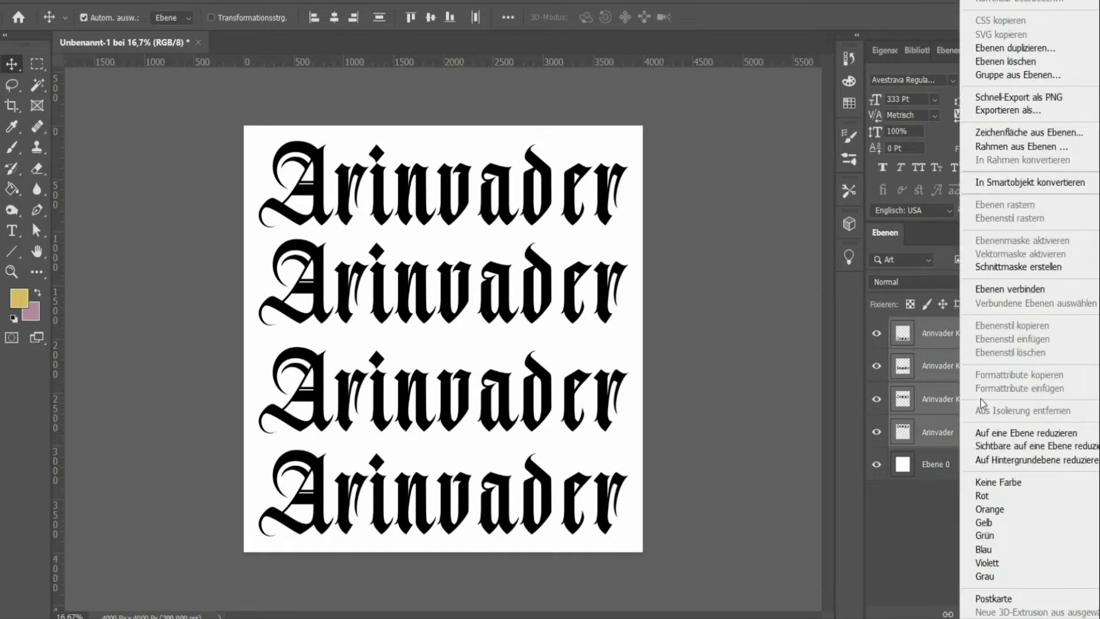
left_click(995, 433)
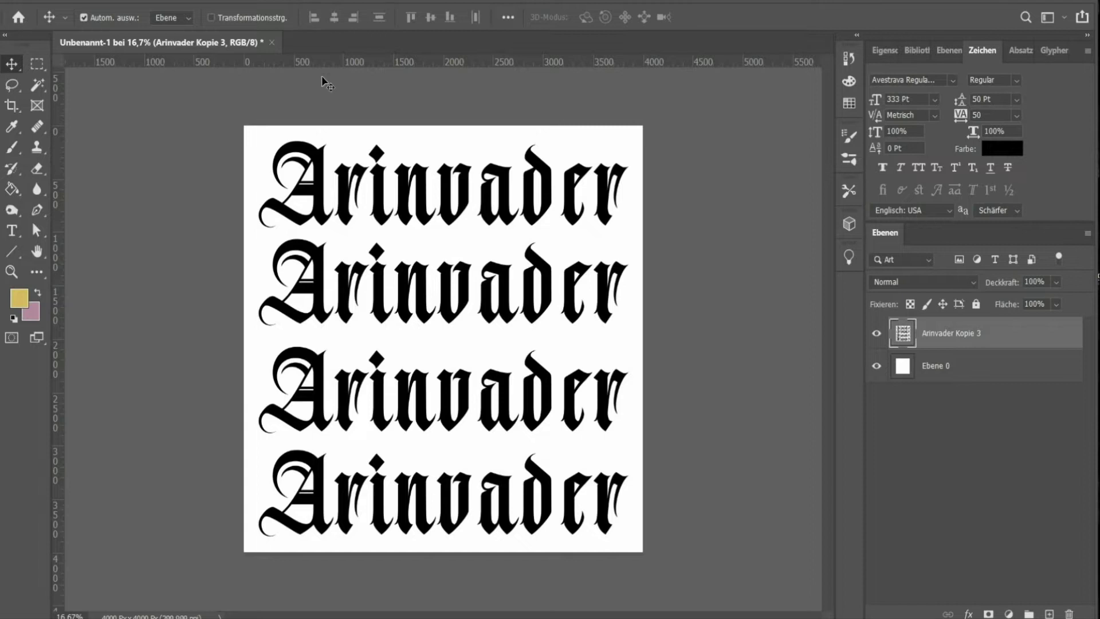
Apply a Gaussian Blur with a radius of 8 pixels to the merged text layer
left_click(246, 1)
mouse_move(438, 260)
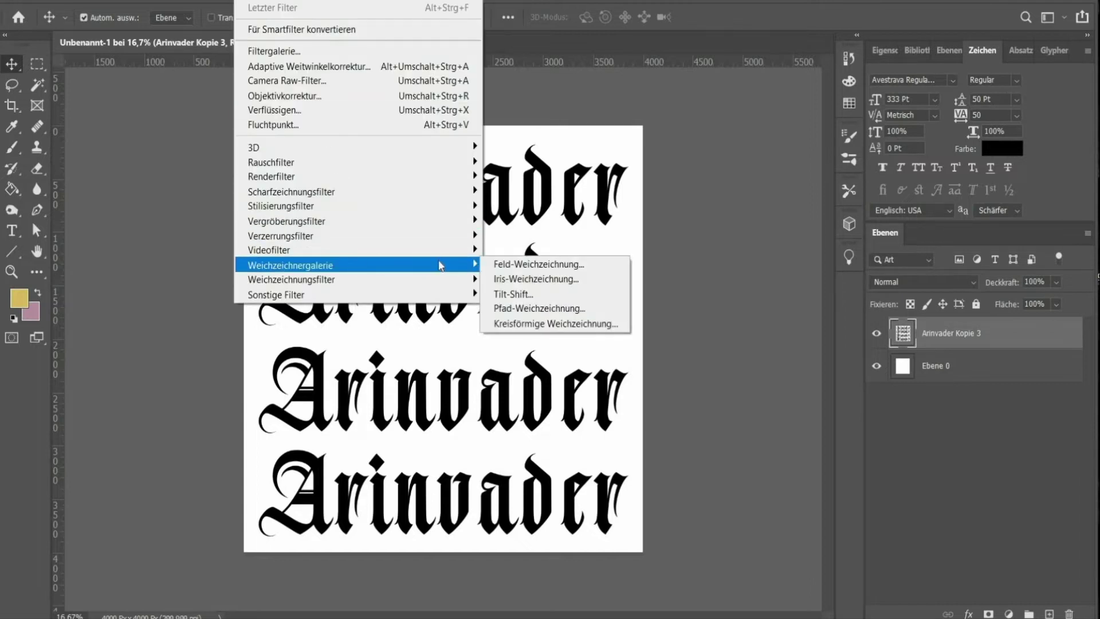
mouse_move(448, 279)
left_click(530, 319)
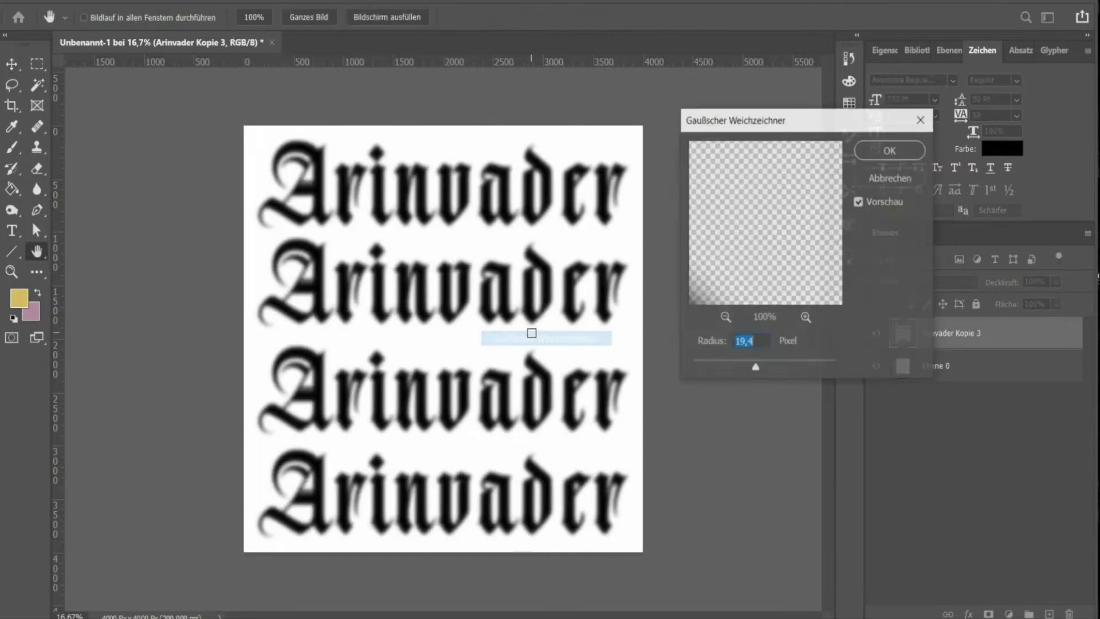
type("8")
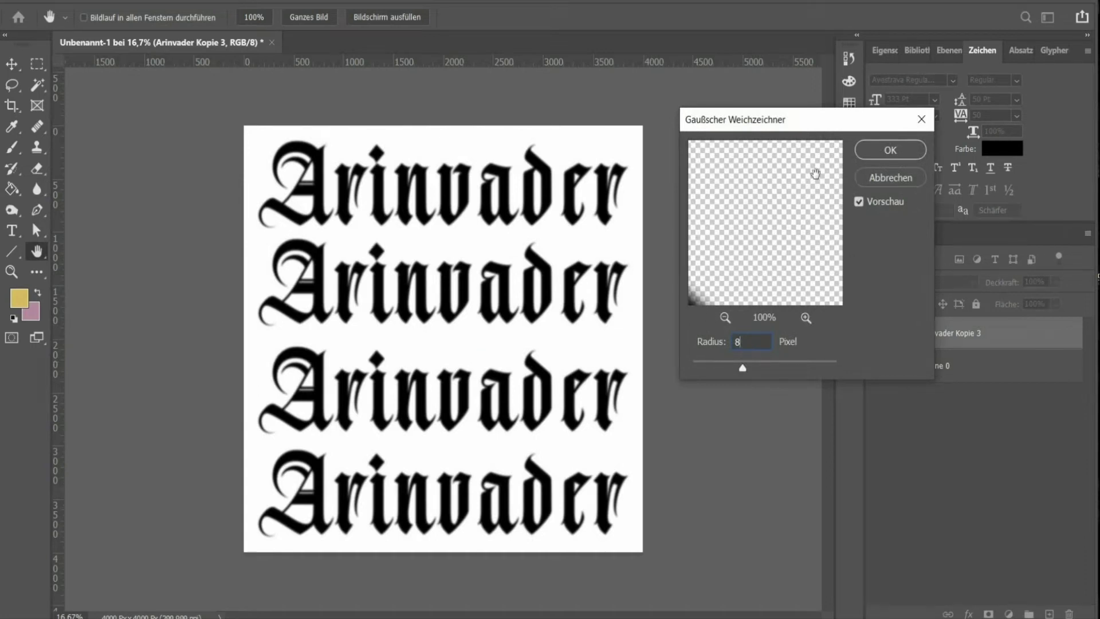
left_click(868, 159)
Merge the blurred text layer with the white background layer into one layer
left_click(945, 365)
left_click(940, 332, "shift")
right_click(940, 333)
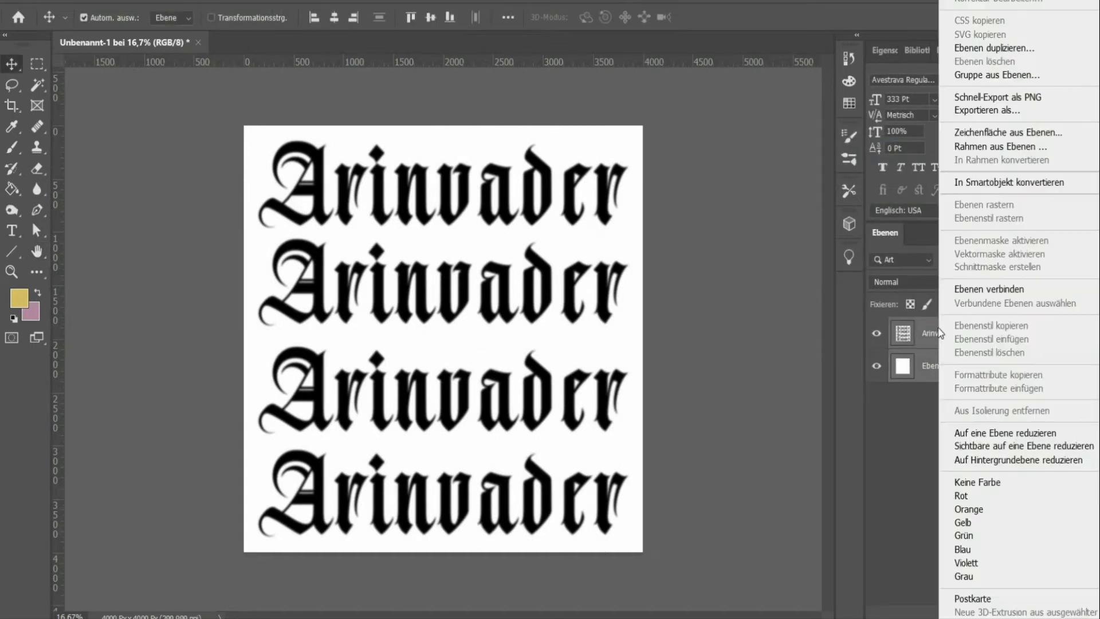
left_click(991, 434)
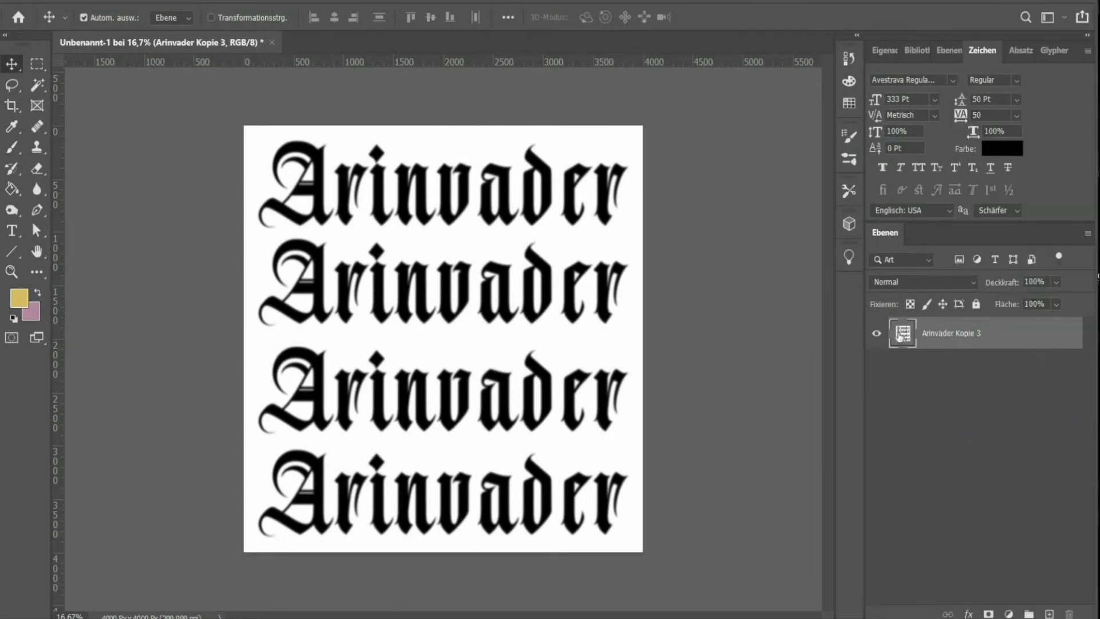
Export the document as a PNG at 4000 x 4000 pixels and 100% scale
left_click(31, 1)
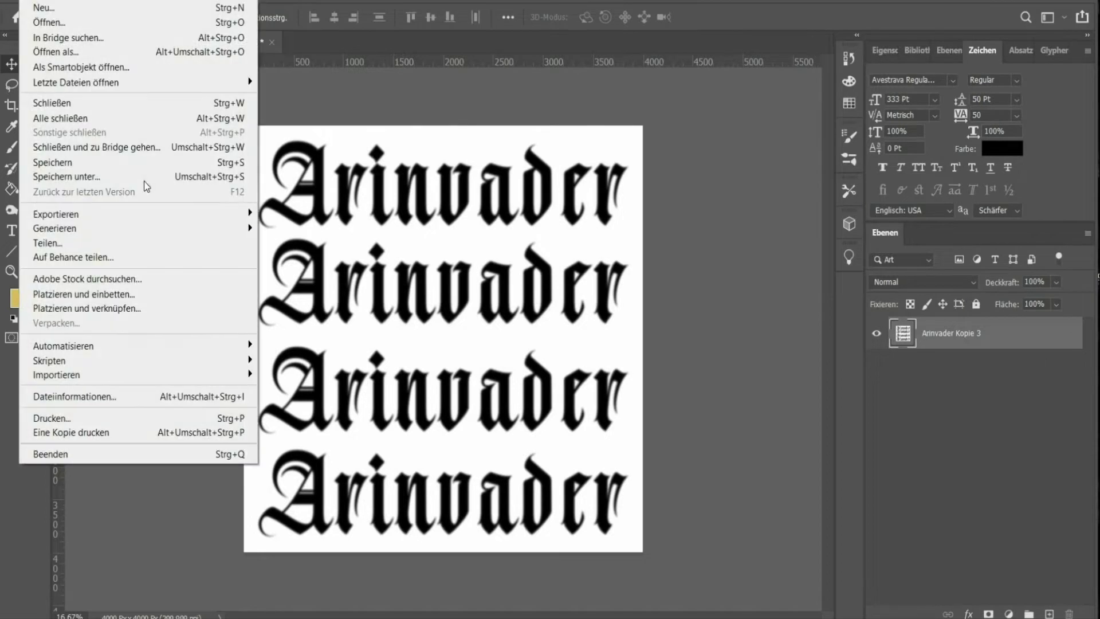
mouse_move(171, 213)
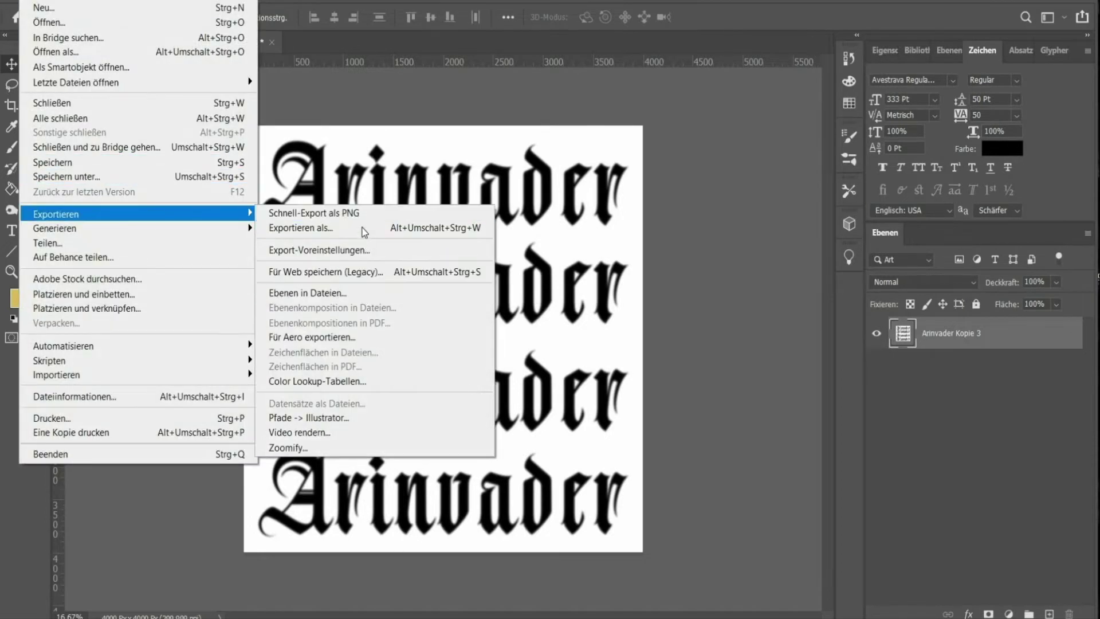
left_click(362, 228)
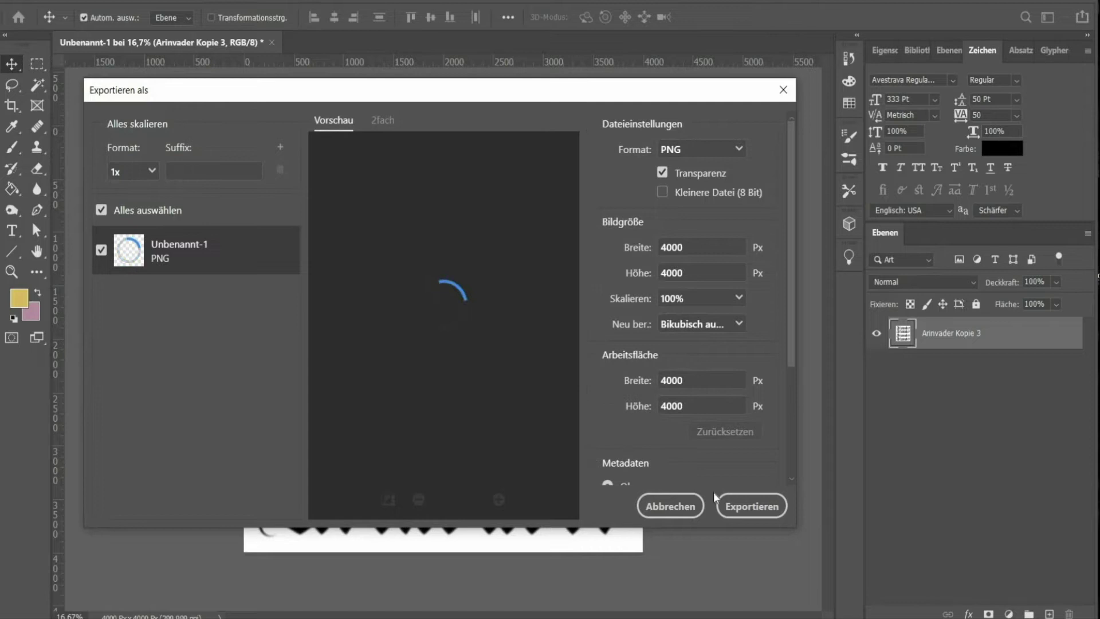
left_click(743, 515)
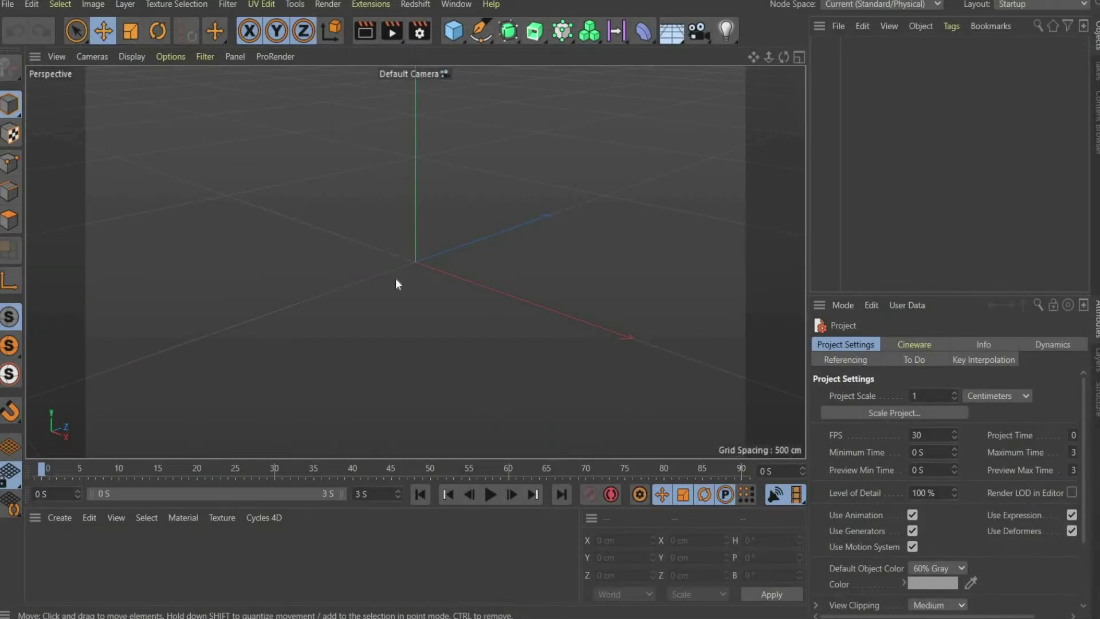
In Cinema 4D, set the renderer to Physical and the render output size to 1080 x 1350 pixels
left_click(420, 38)
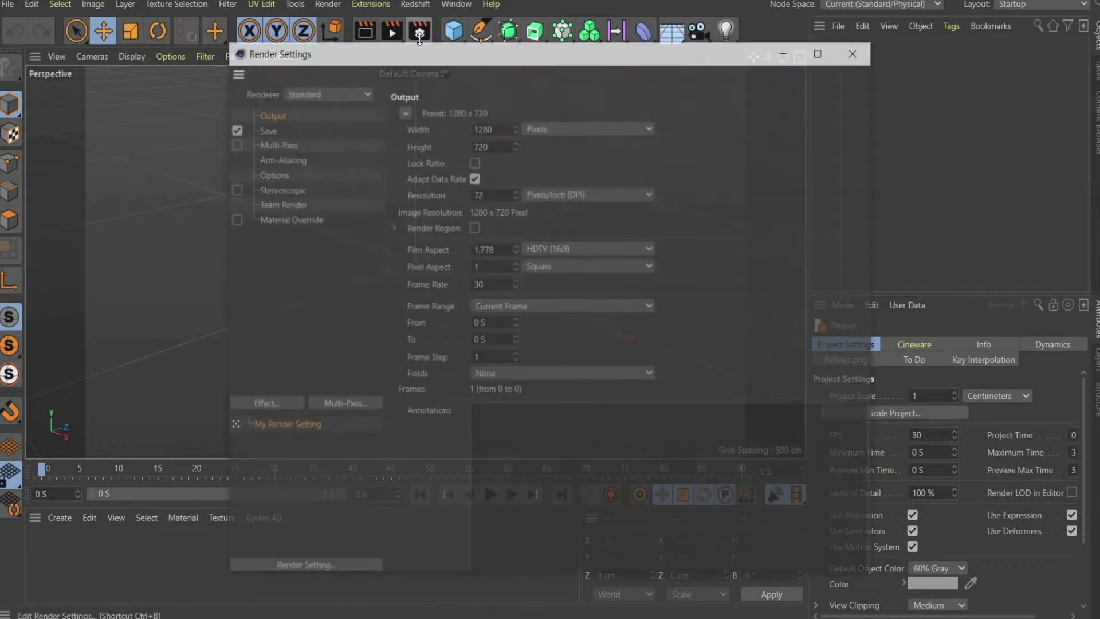
left_click(319, 91)
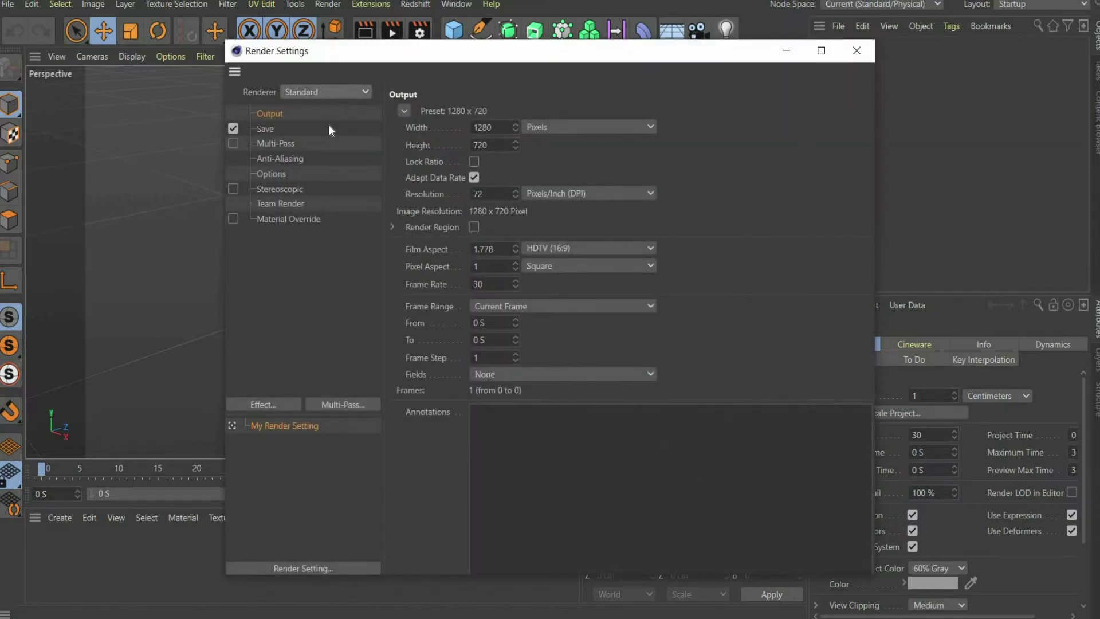
left_click(328, 126)
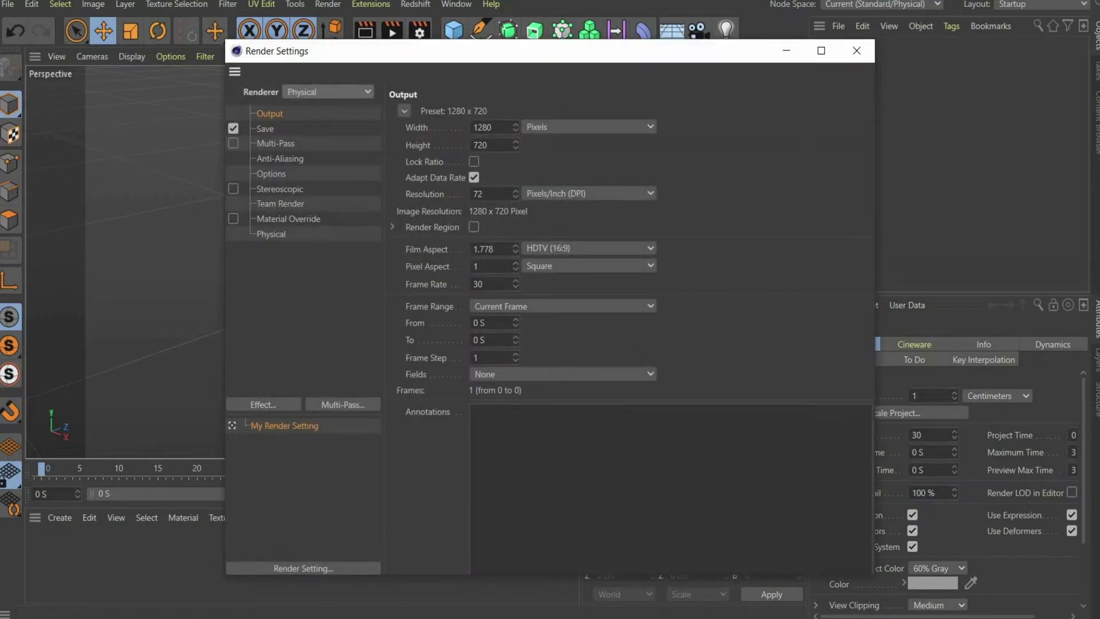
left_click_drag(493, 127, 454, 125)
type("1080")
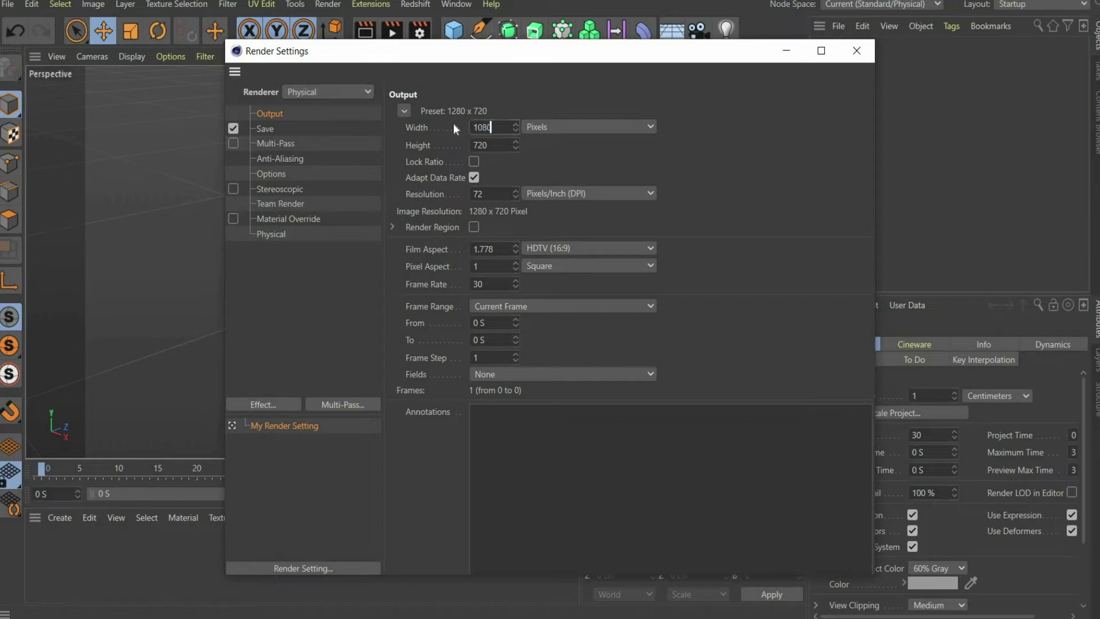
key("Return")
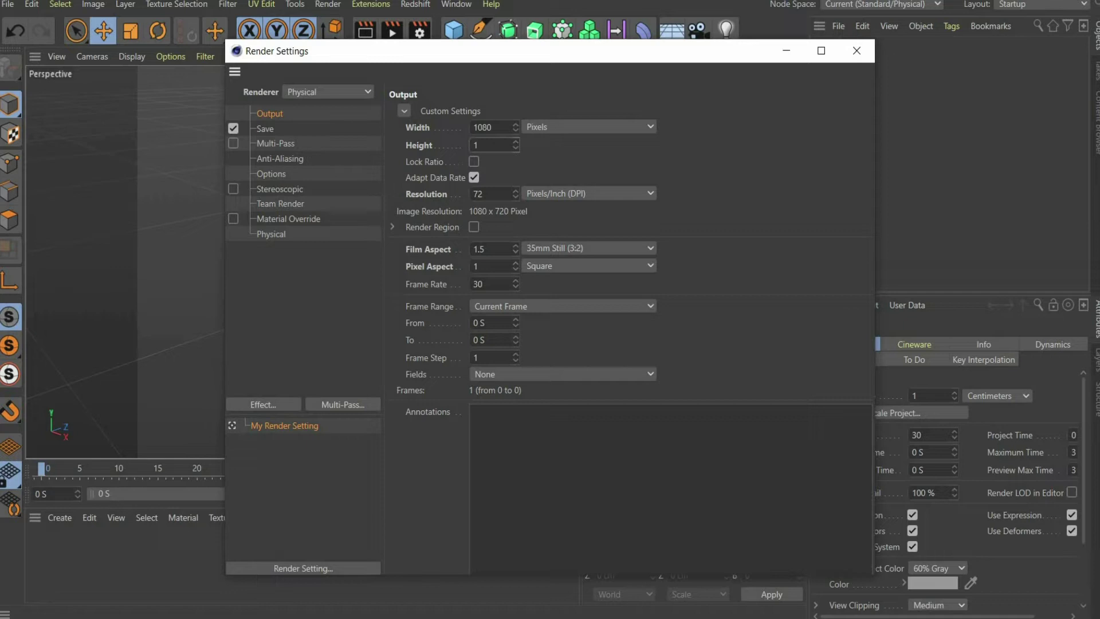
key("Return")
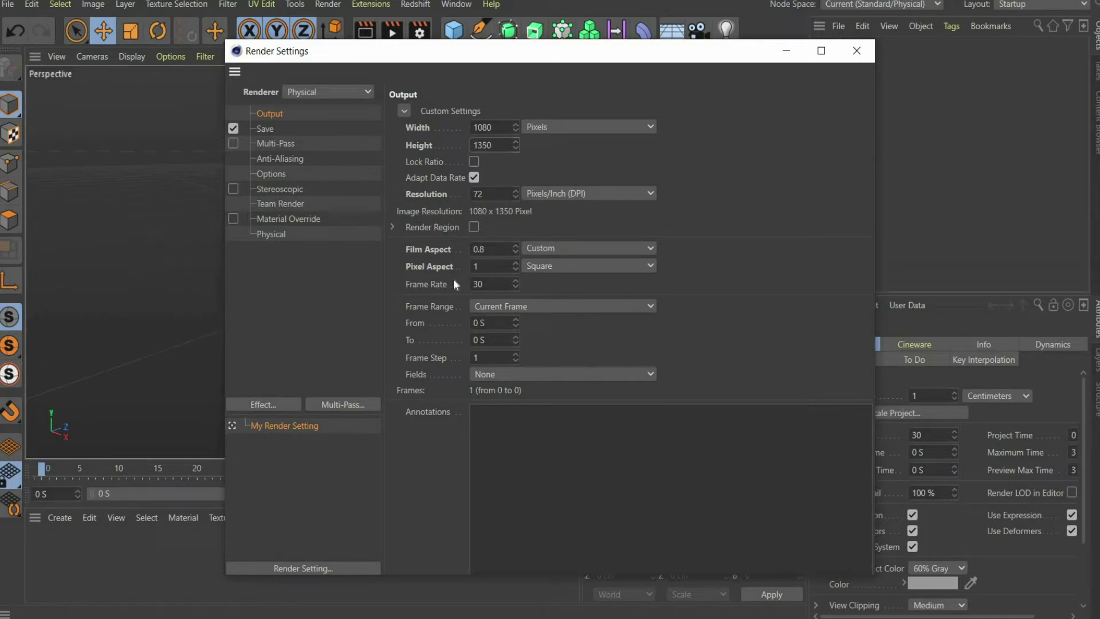
Set the render frame rate to 24 and the frame range to All Frames
type("24")
key("Return")
left_click(593, 309)
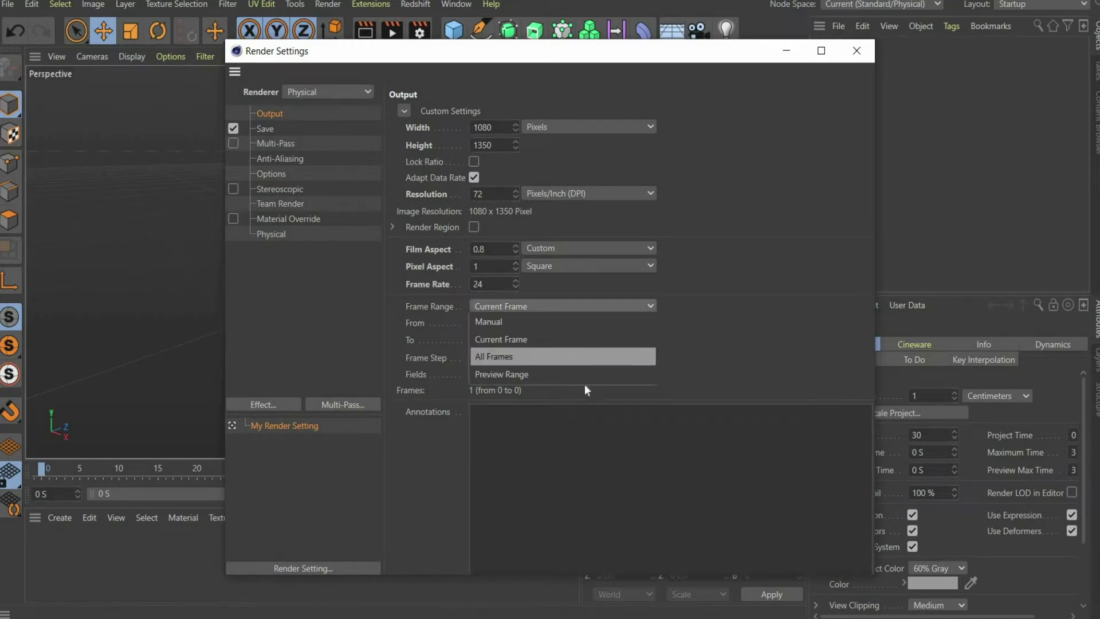
left_click(587, 357)
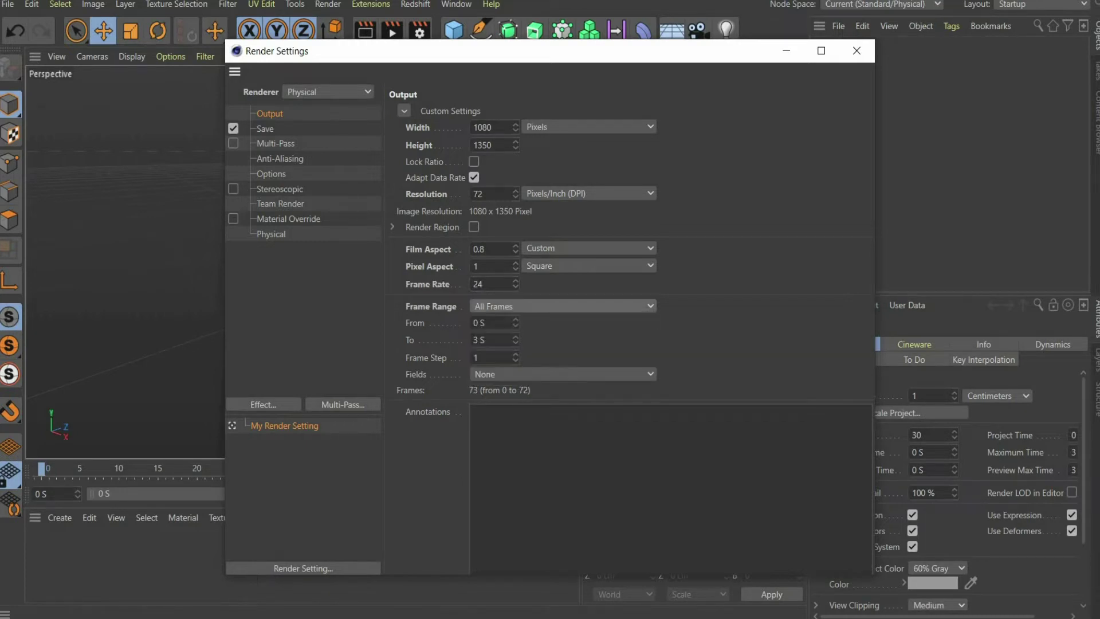
left_click(854, 53)
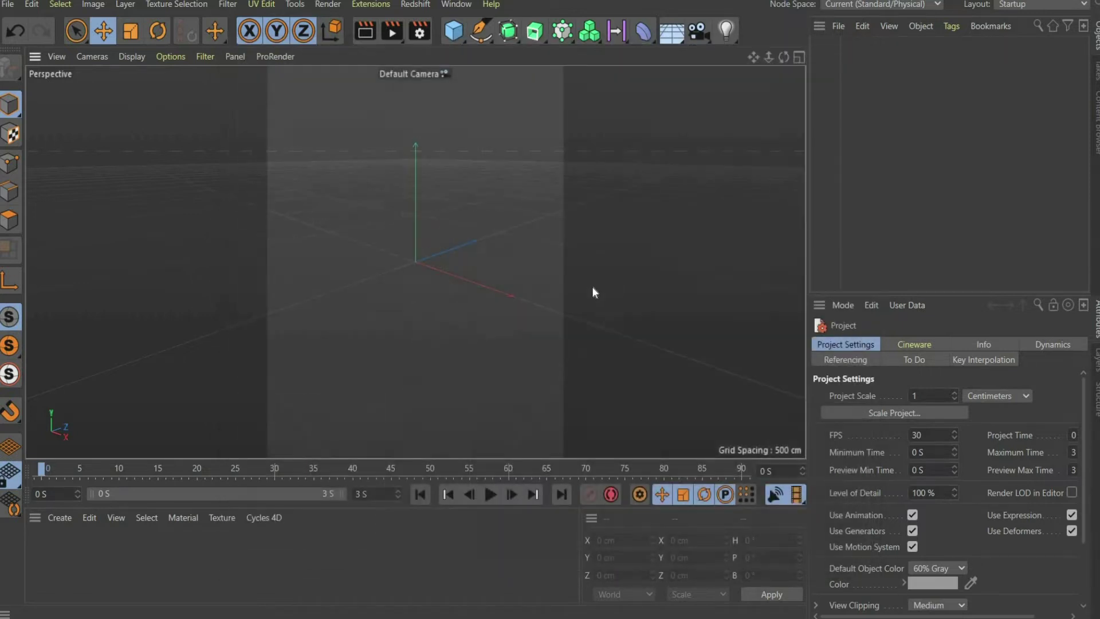
Add a plane to the scene and set its width and height to 4000 cm
left_click(448, 35)
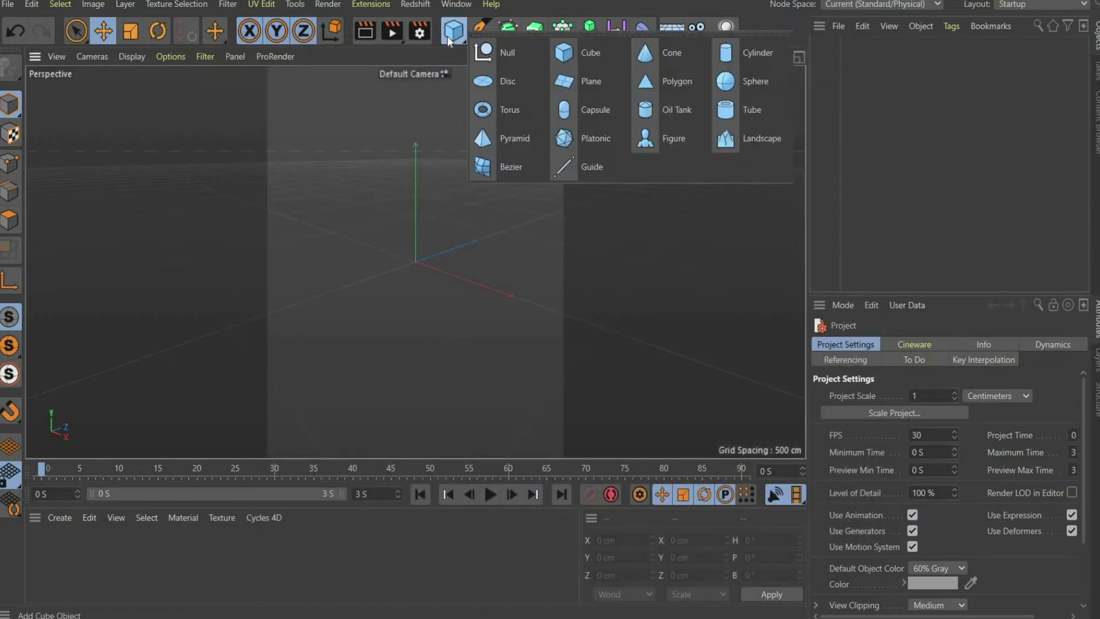
left_click(599, 76)
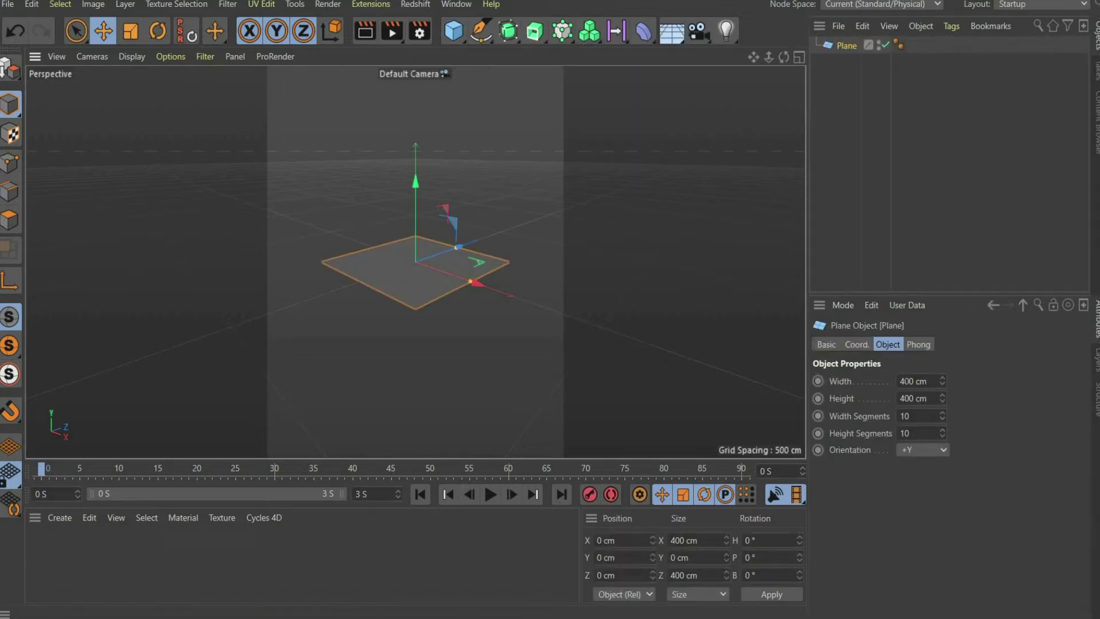
type("0")
key("Return")
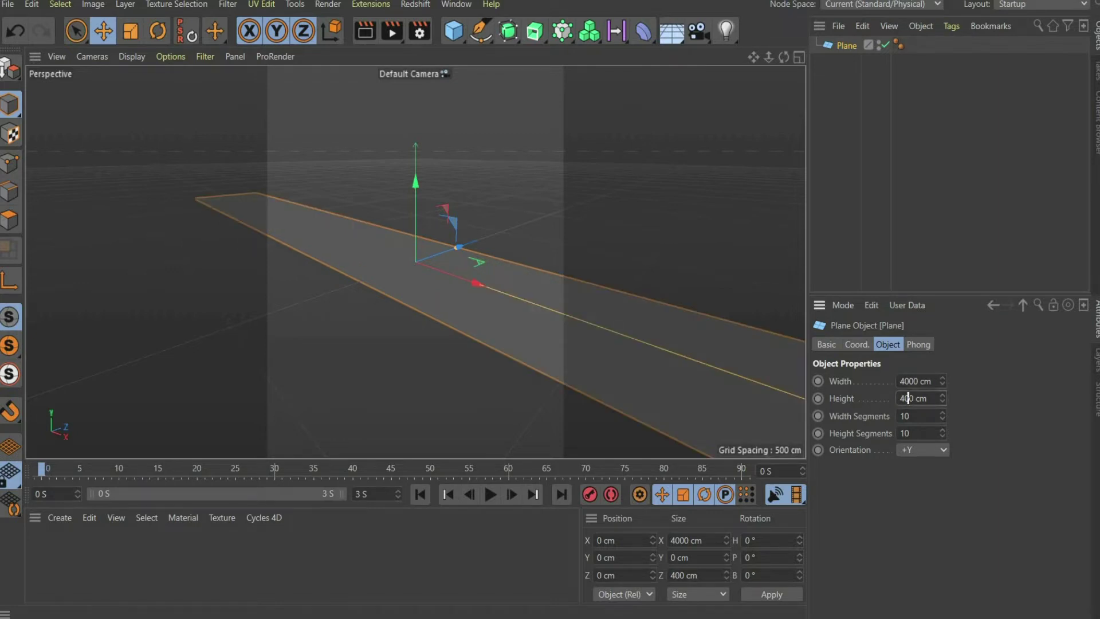
left_click_drag(783, 56, 751, 378)
Set the plane's width segments and height segments to 1000 each
left_click_drag(911, 416, 848, 410)
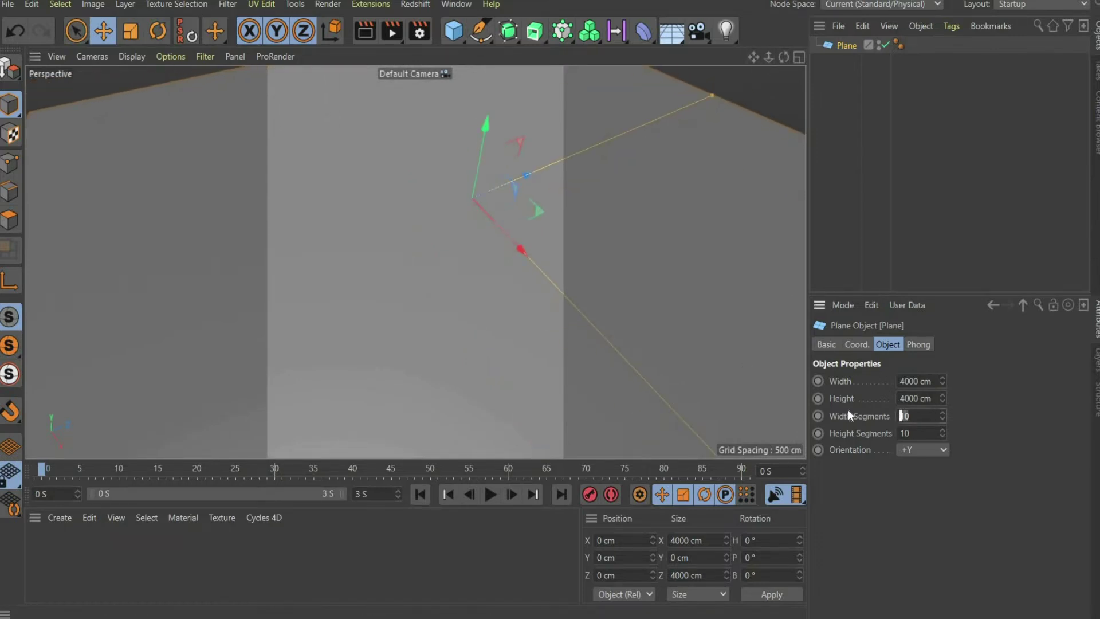
type("10001000")
Create a new material and enable its Displacement channel with Artinvader Tutorial.png as the texture
double_click(68, 548)
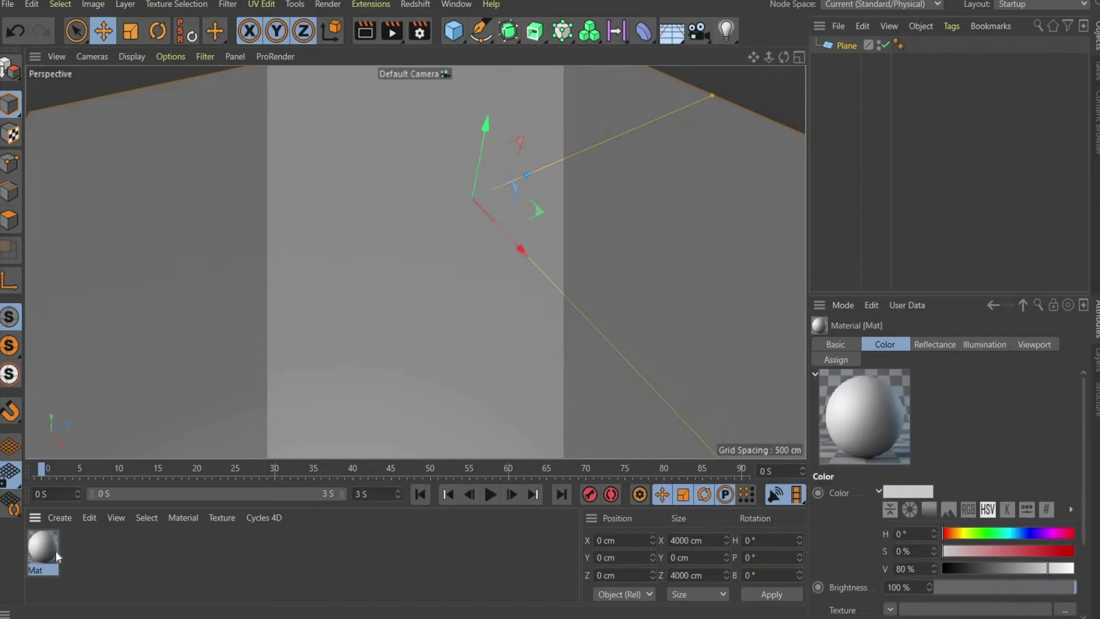
double_click(56, 551)
left_click(359, 371)
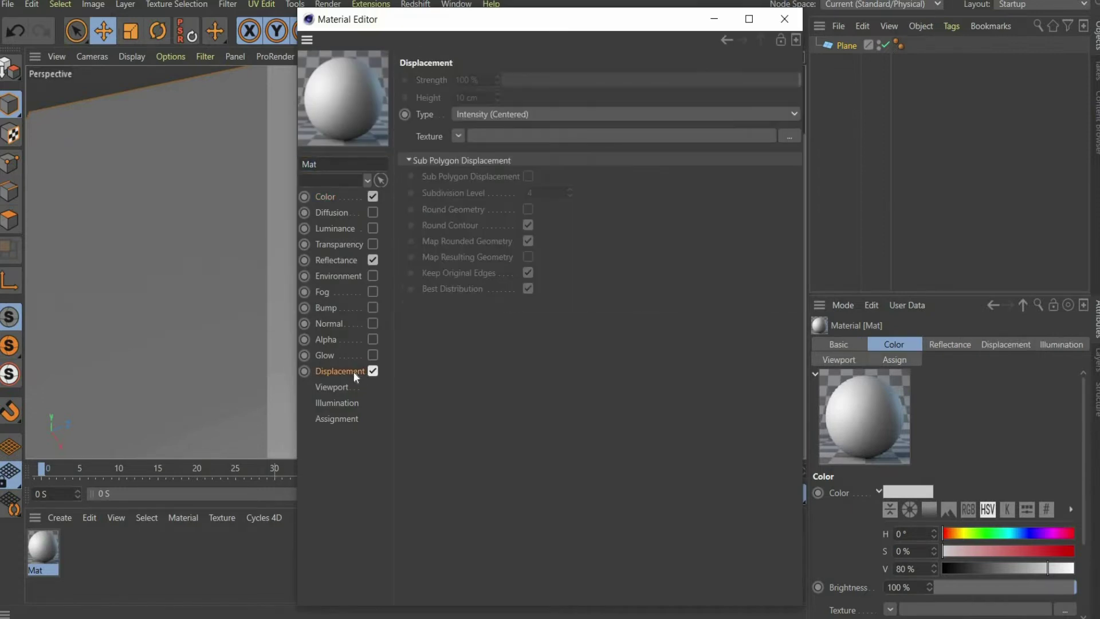
left_click(457, 136)
scroll(713, 275, "up", 8)
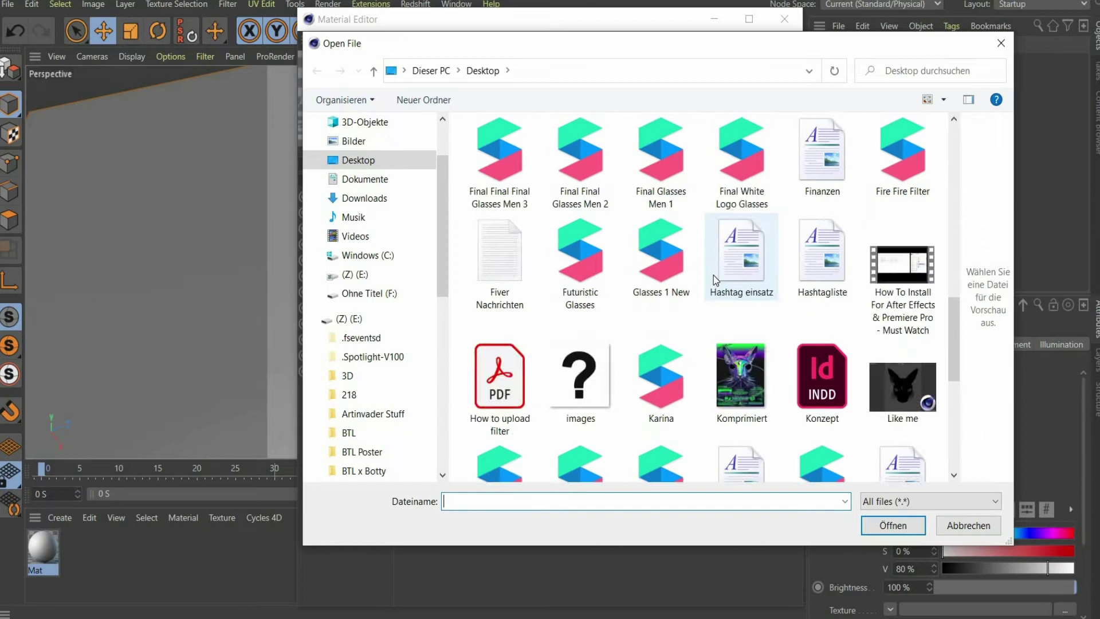
double_click(738, 361)
left_click(442, 378)
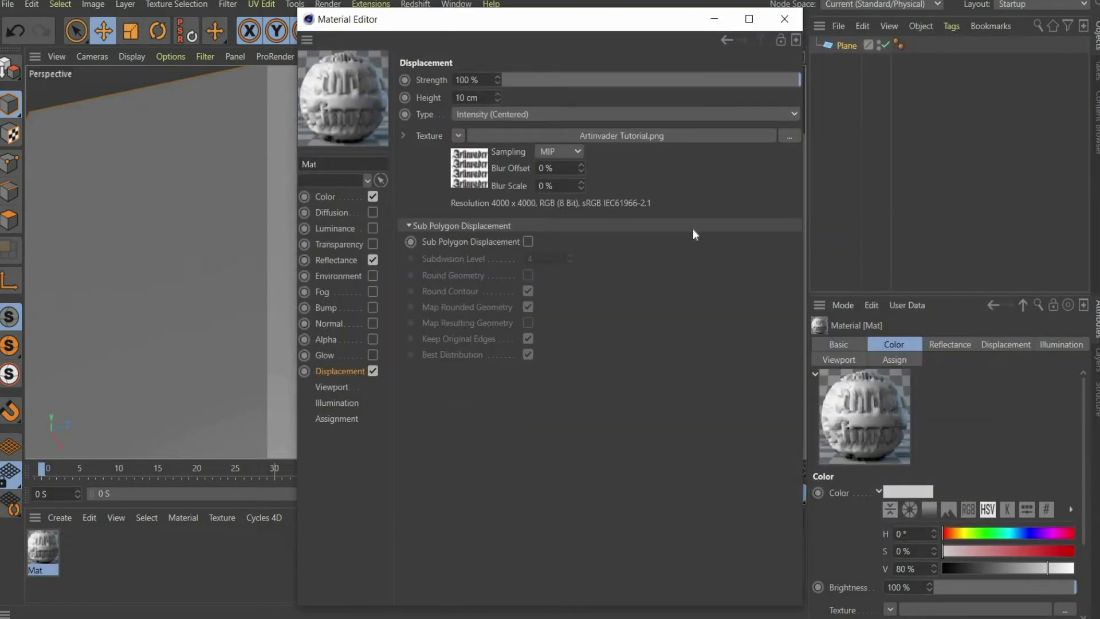
left_click(784, 18)
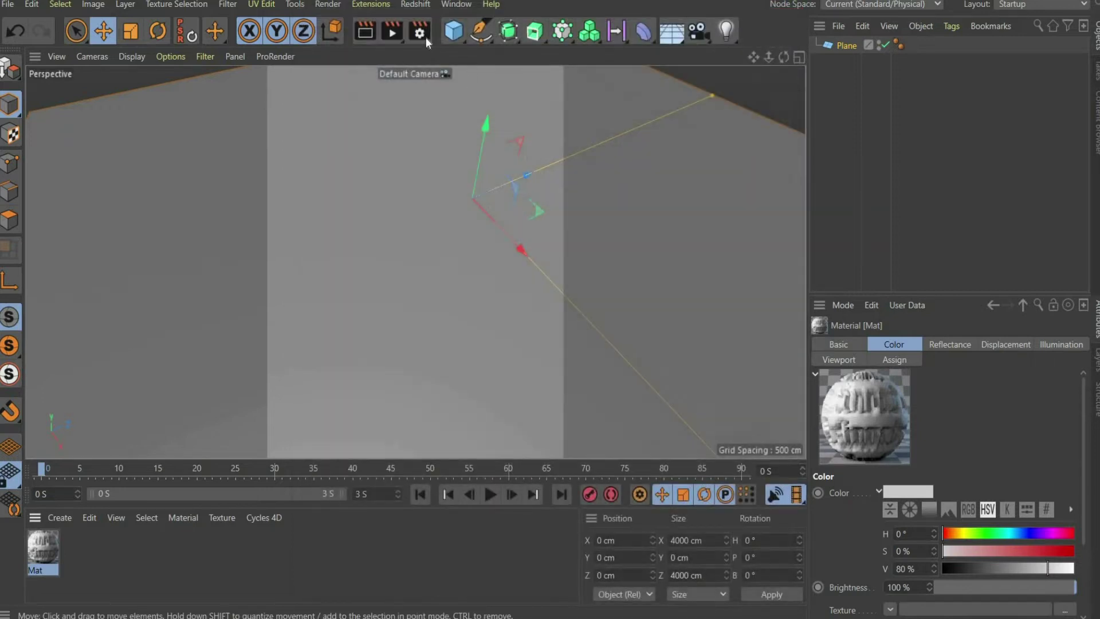
Start an interactive render region and resize it to cover the whole portrait render frame
left_click_drag(392, 32, 492, 392)
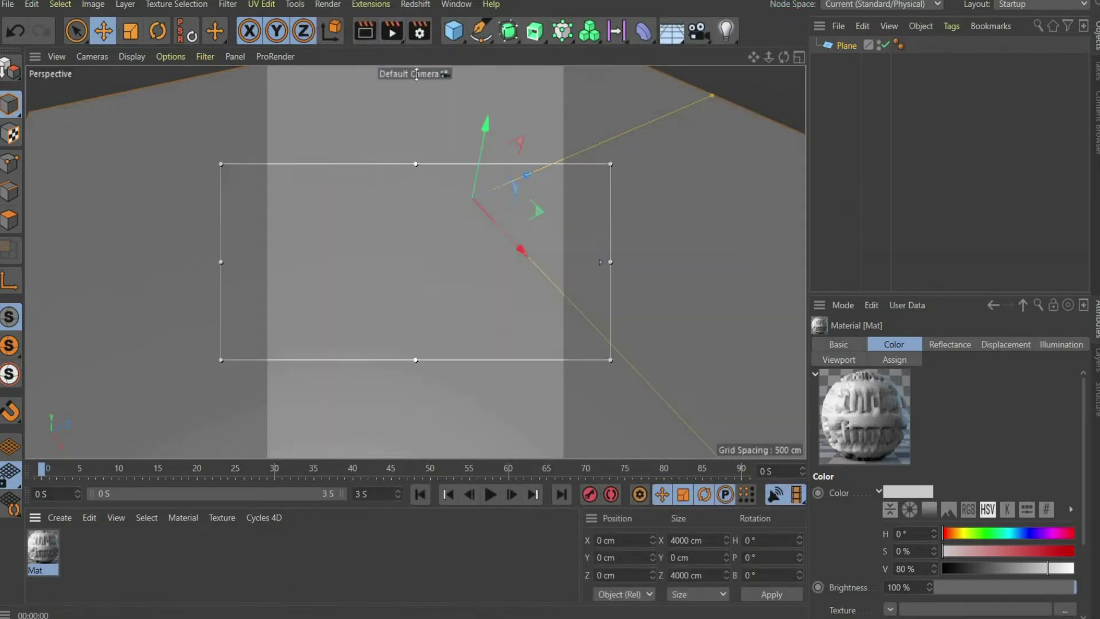
left_click_drag(417, 75, 416, 67)
left_click_drag(415, 360, 416, 457)
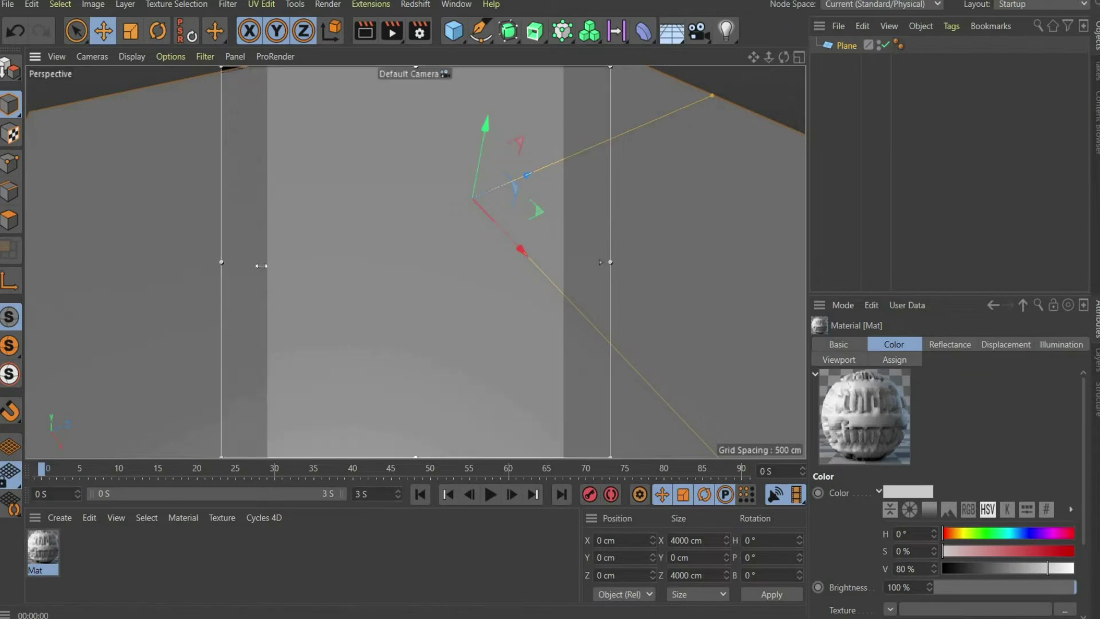
left_click_drag(262, 266, 267, 263)
left_click_drag(610, 262, 562, 262)
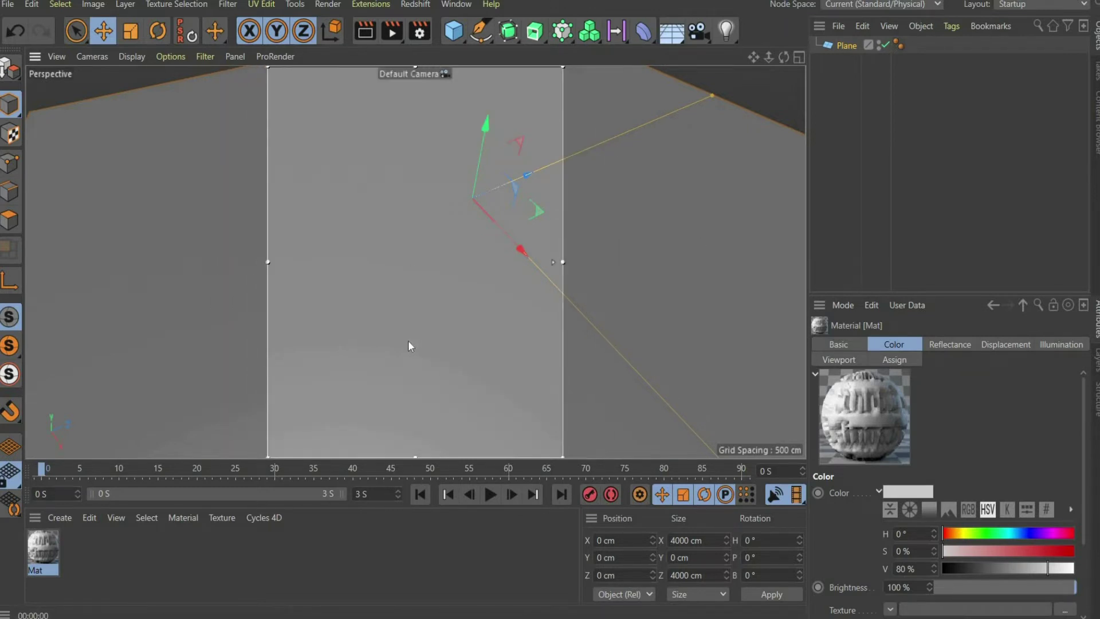
Apply the displacement material to the plane and frame the embossed text in the perspective view
left_click(846, 44)
left_click_drag(43, 547, 478, 339)
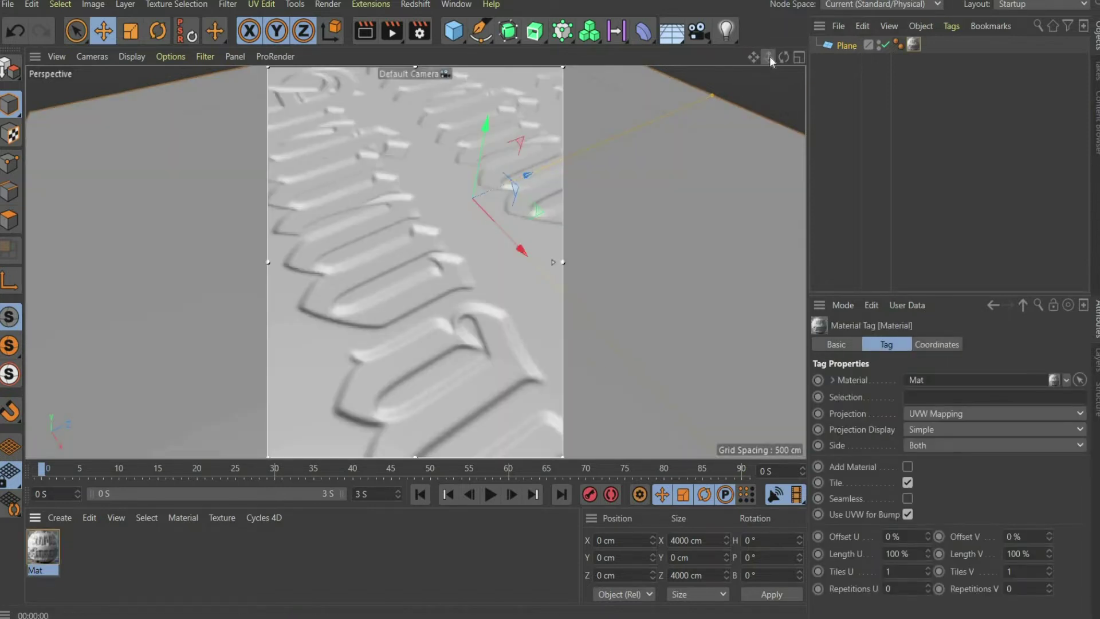
left_click_drag(769, 56, 553, 317)
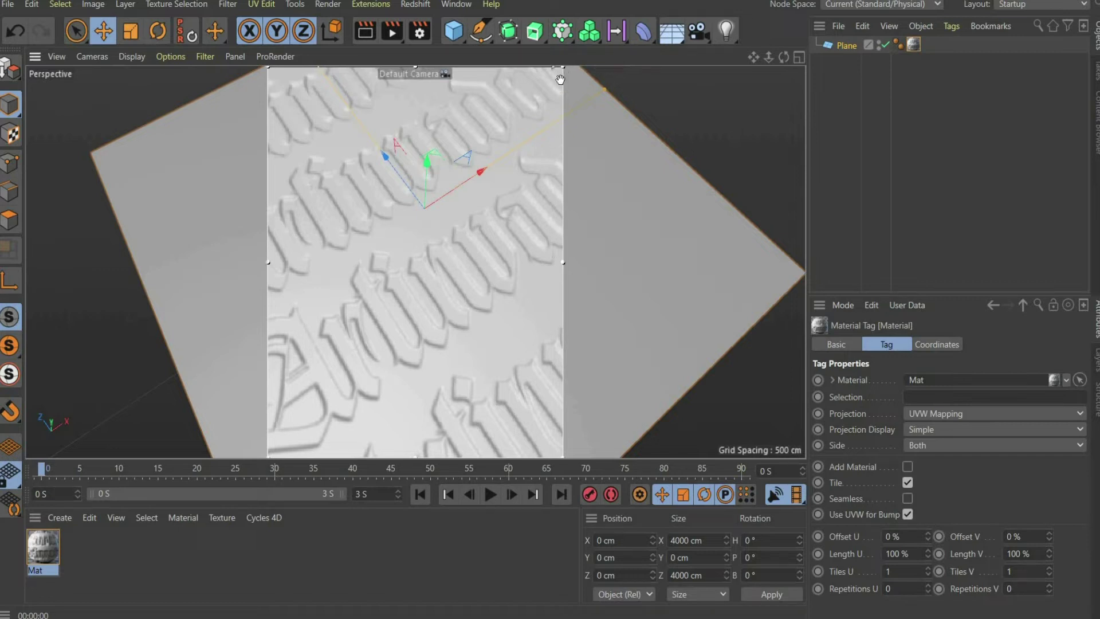
Invert the material's displacement by setting its height to -10 cm
double_click(44, 558)
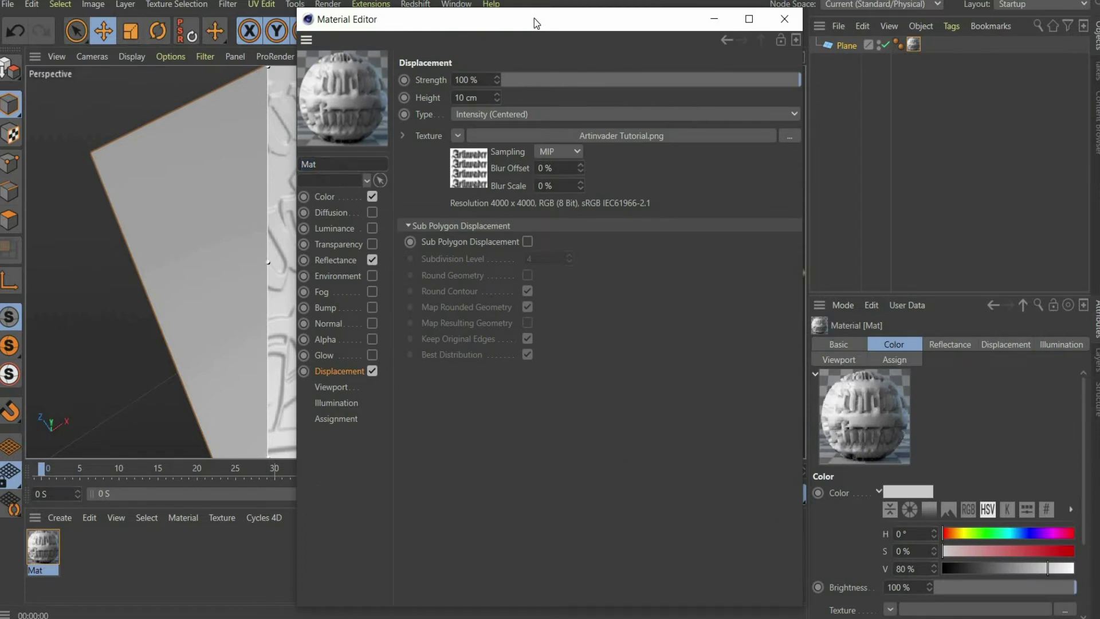
left_click_drag(570, 22, 834, 14)
left_click(722, 86)
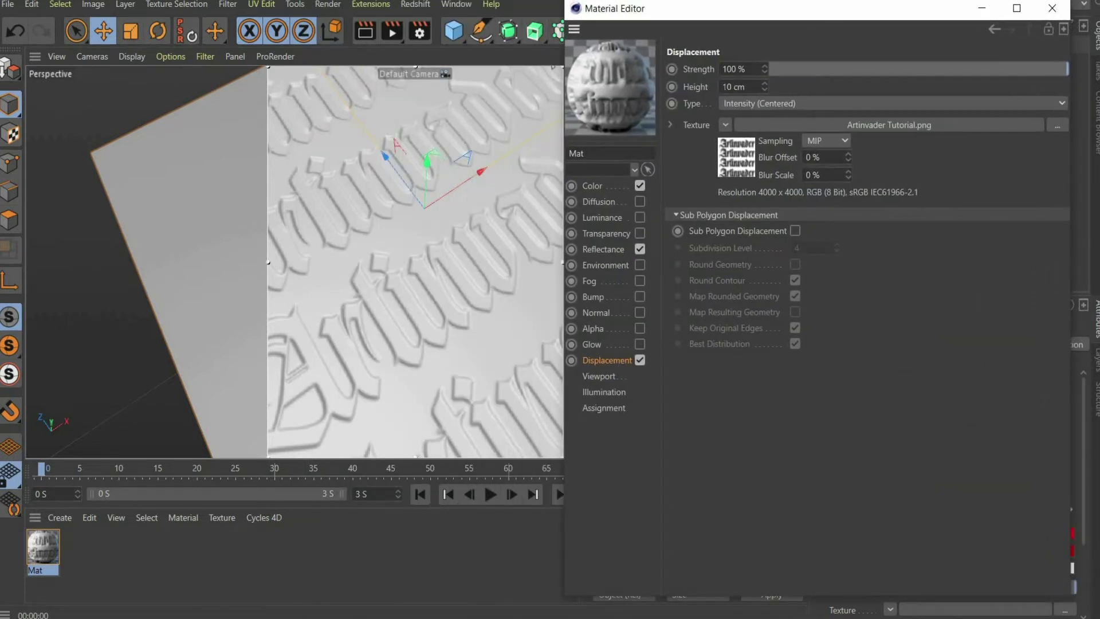
type("-")
key("Return")
left_click(1052, 8)
Set Length U and Length V of the plane's material tag to 30% so the text tiles smaller
left_click(911, 46)
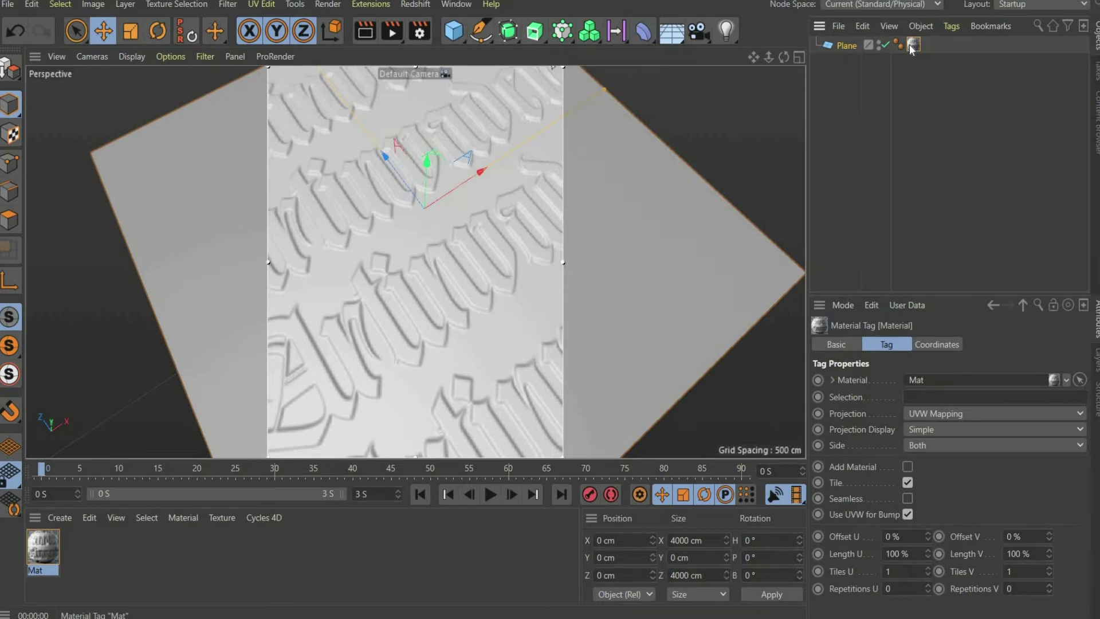
left_click_drag(910, 553, 854, 549)
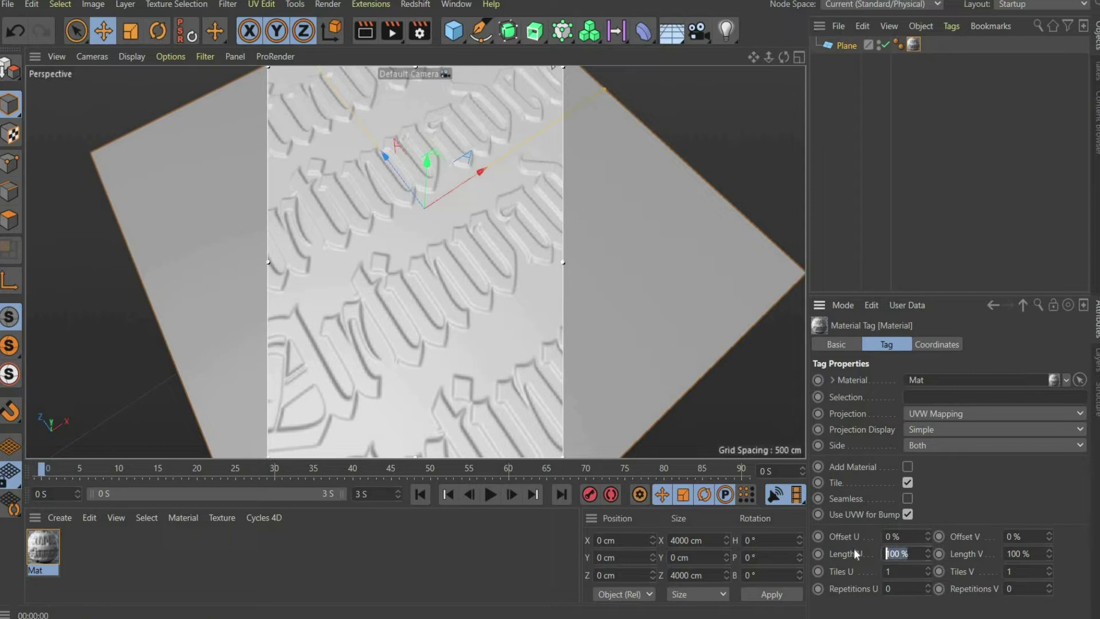
type("30")
key("Return")
left_click(1005, 553)
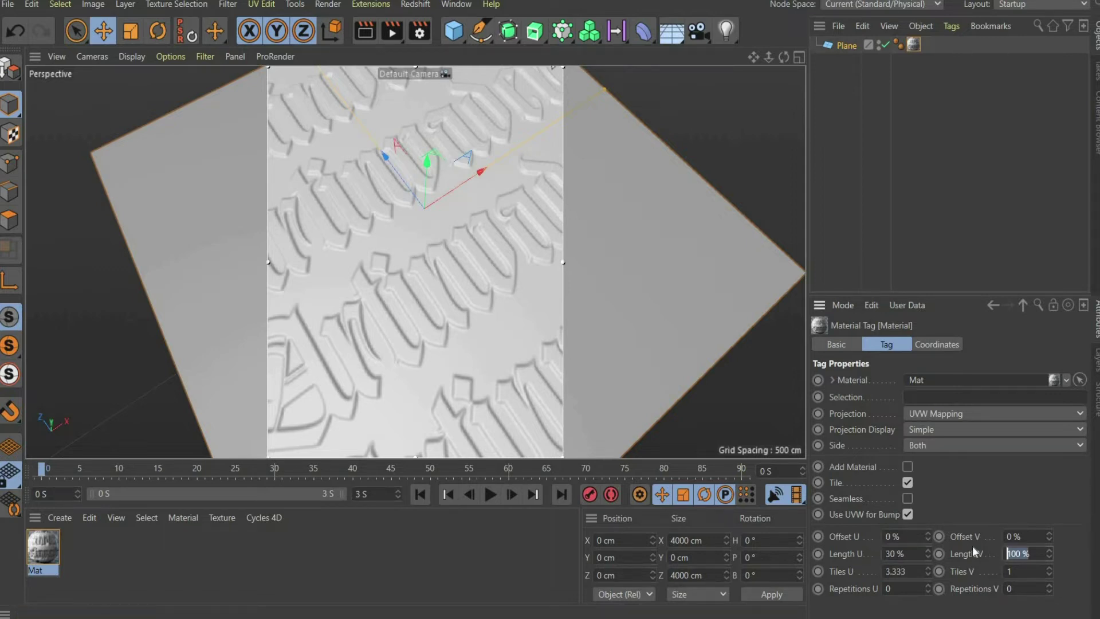
type("30")
key("Return")
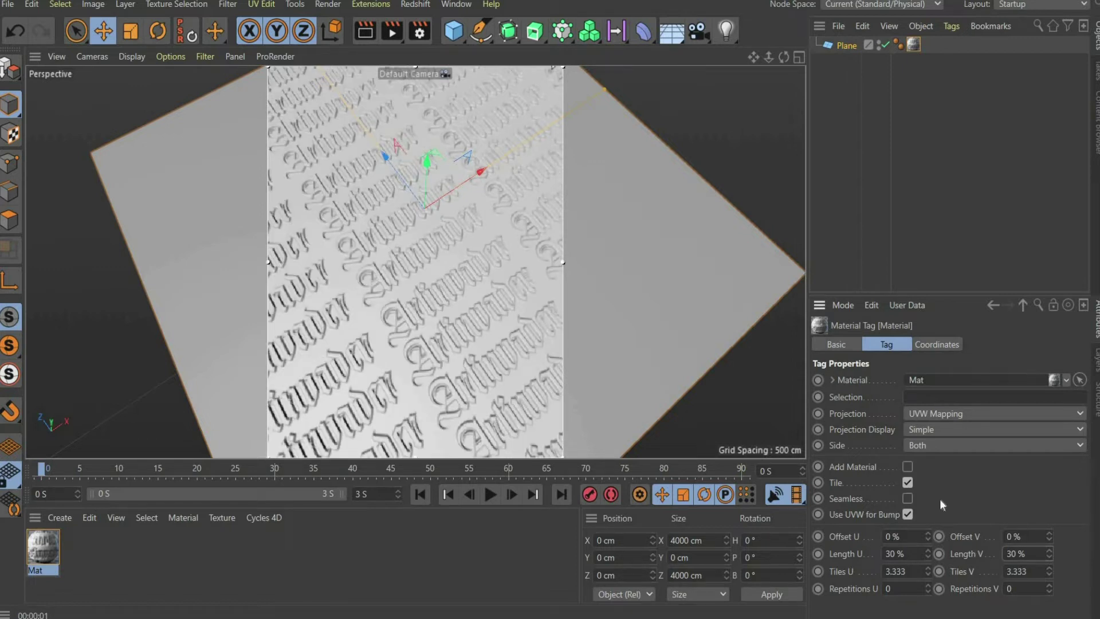
left_click_drag(768, 57, 771, 56)
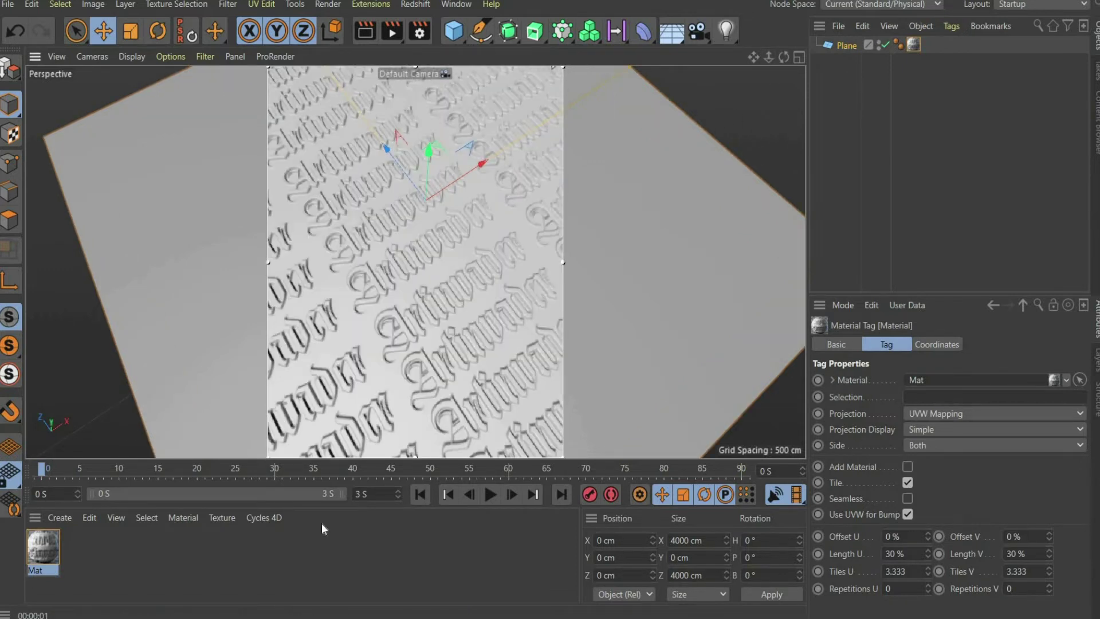
Add a Displacer deformer as a child of the plane and increase its displacement height
left_click(638, 39)
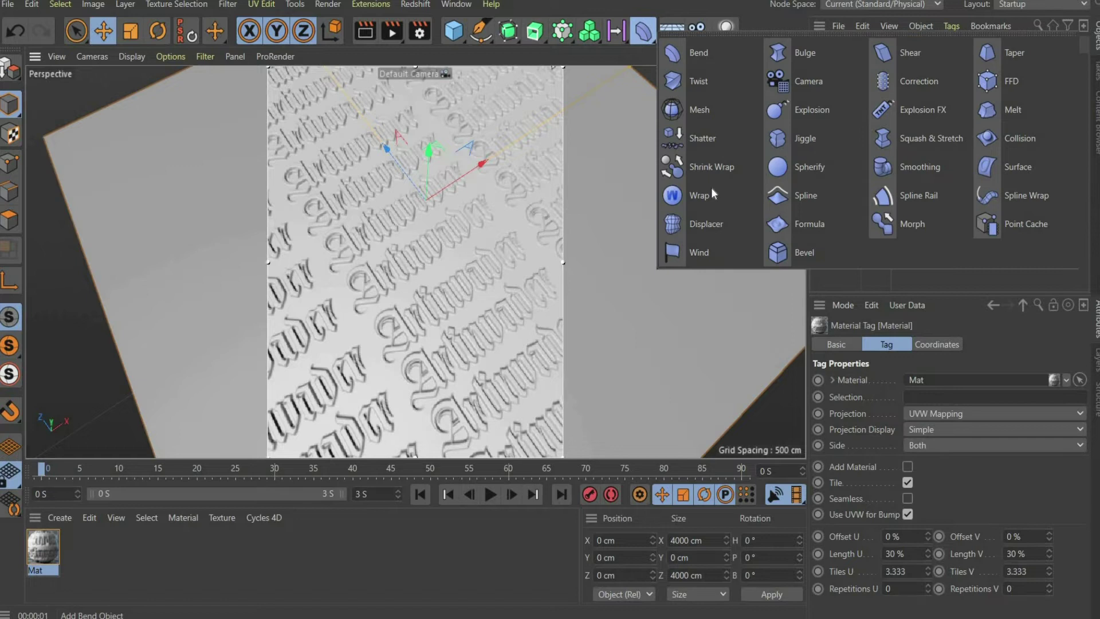
left_click(720, 217)
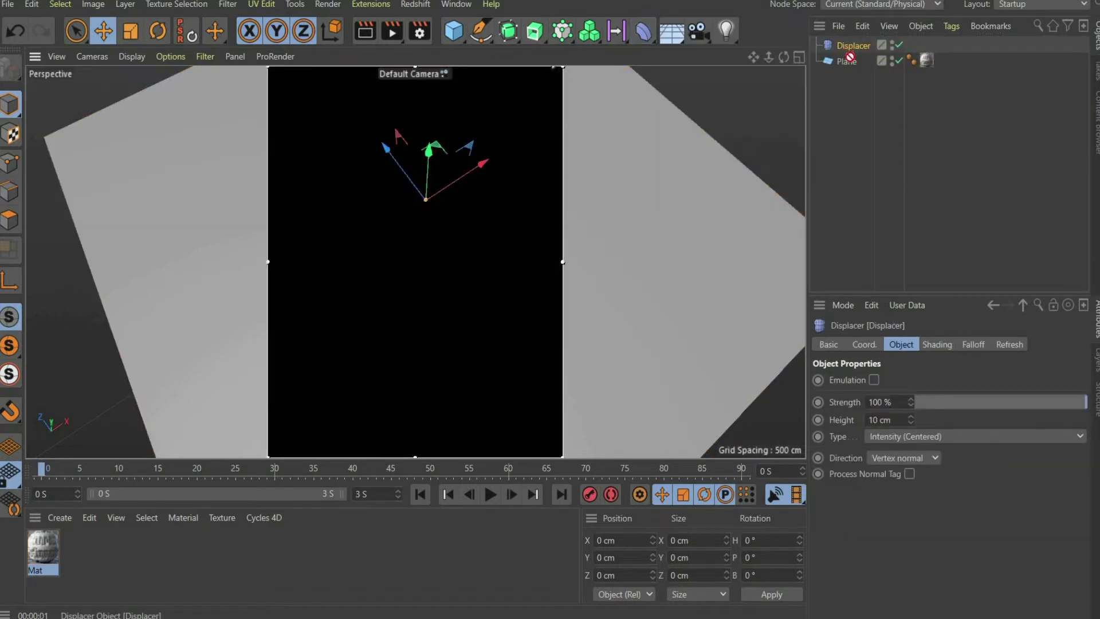
left_click_drag(853, 46, 847, 62)
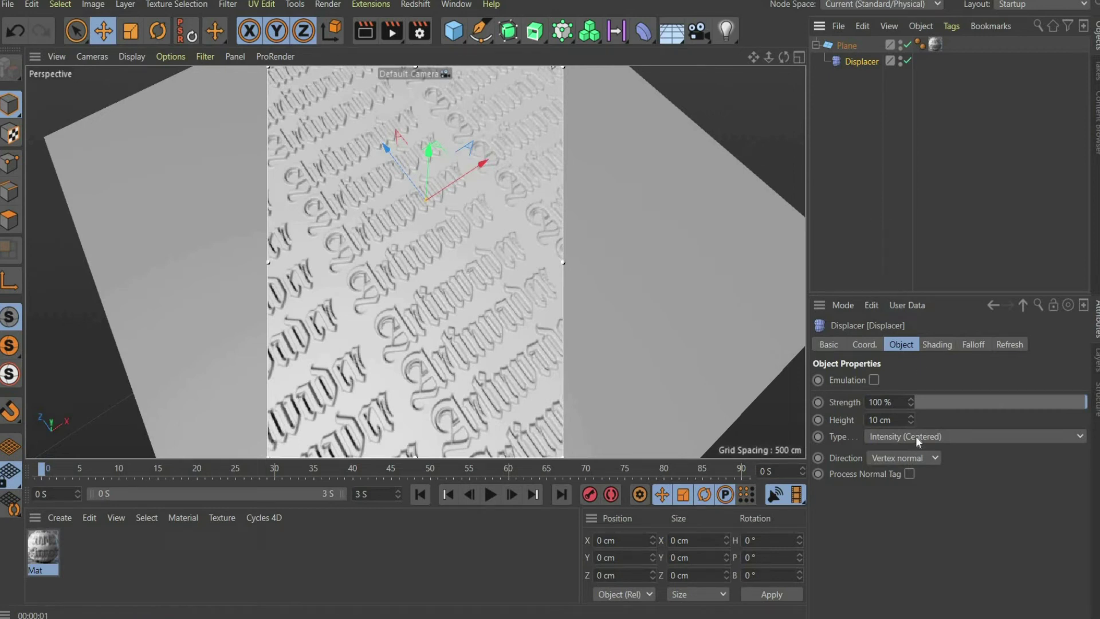
left_click_drag(891, 419, 849, 412)
type("150")
key("Return")
Load a Noise shader into the displacer's shading and set its noise type to VL Noise
left_click(933, 342)
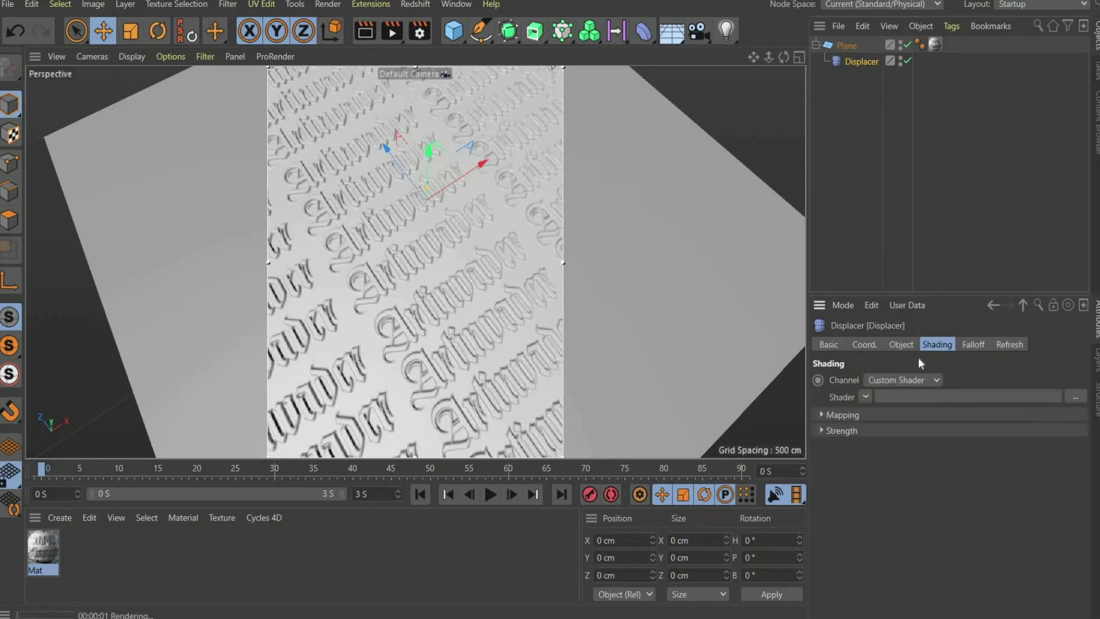
left_click(865, 396)
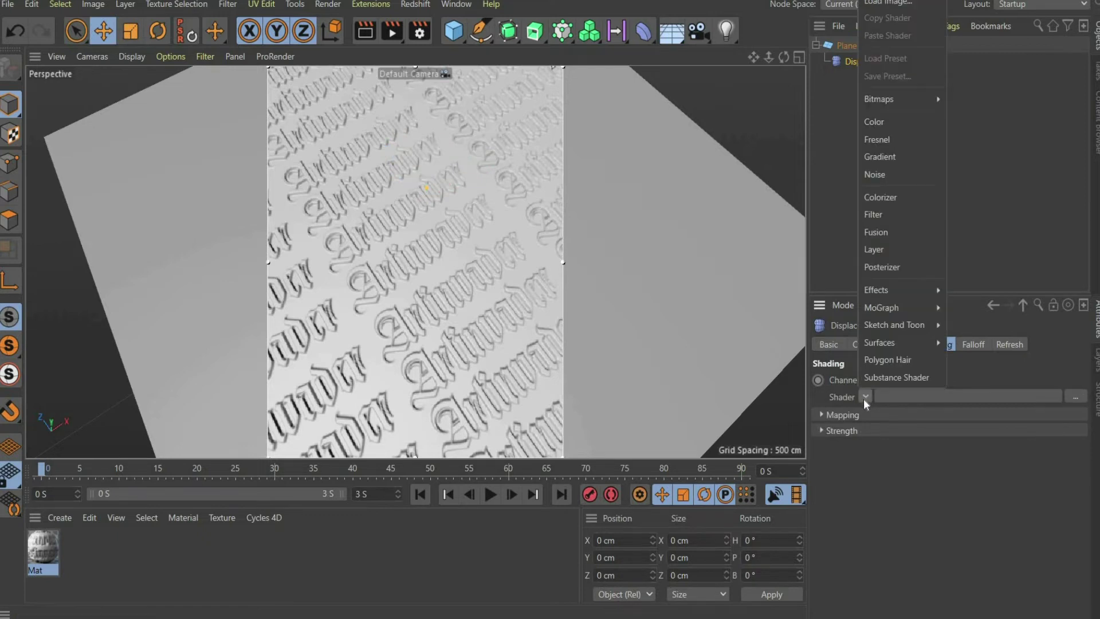
left_click(889, 173)
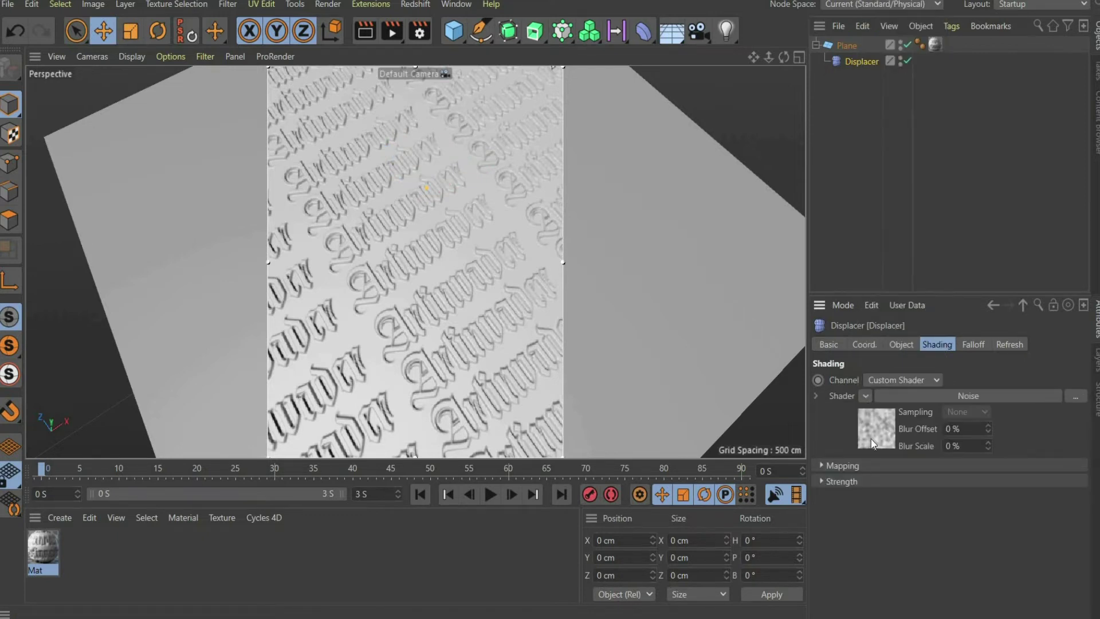
left_click(871, 440)
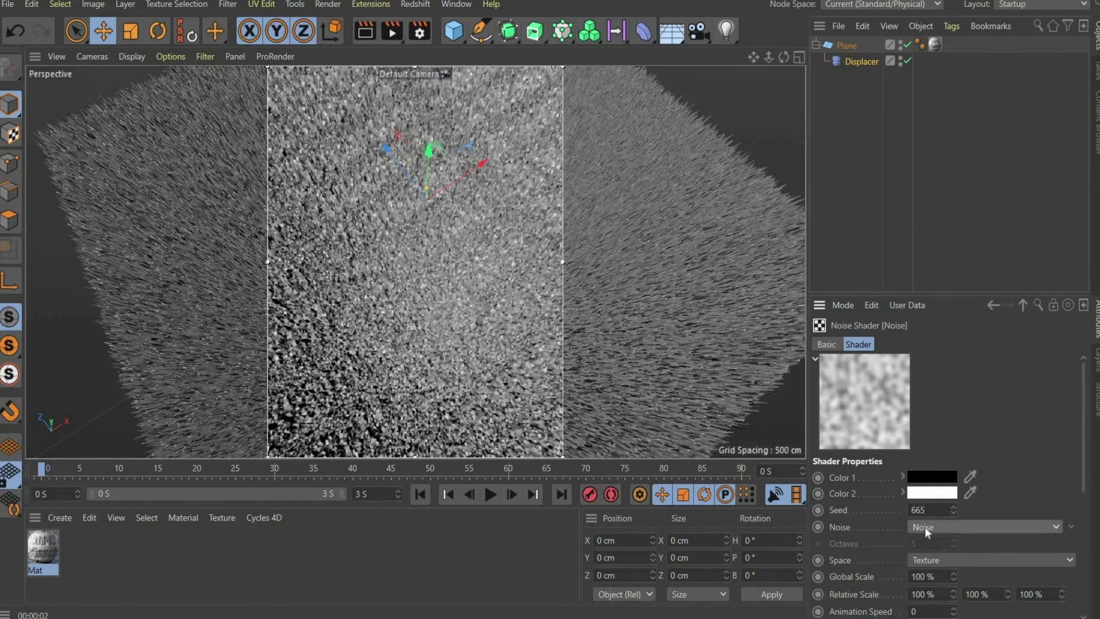
left_click(923, 526)
left_click(950, 444)
Set the noise shader's global scale to 5000%, animation speed to 0.5 and cycles to 0.5
left_click(911, 576)
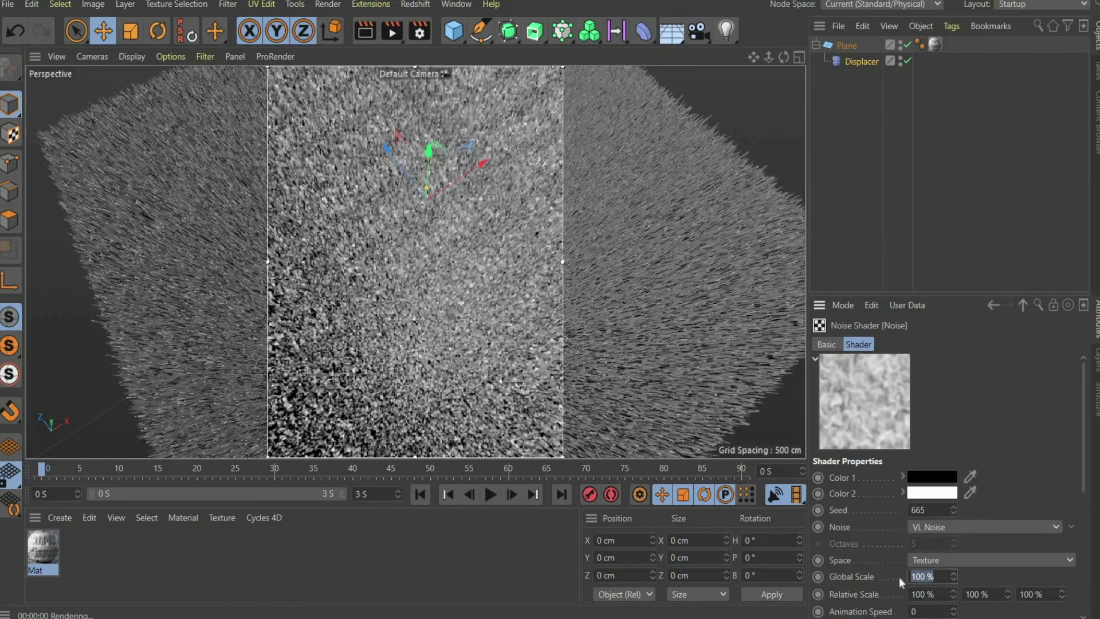
type("500")
key("Return")
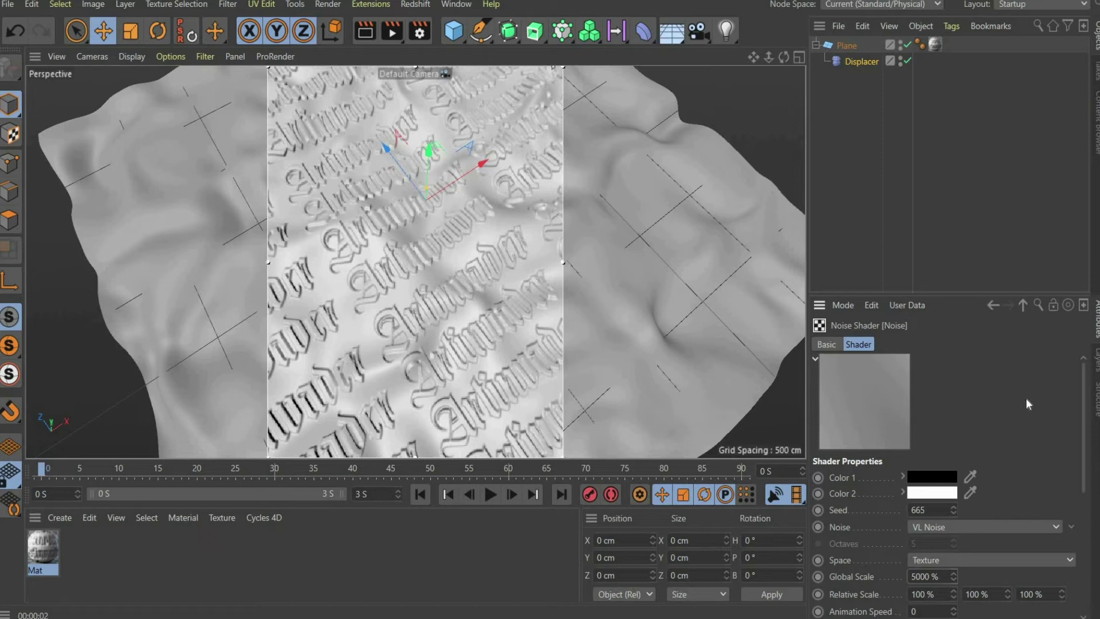
scroll(1082, 413, "down", 5)
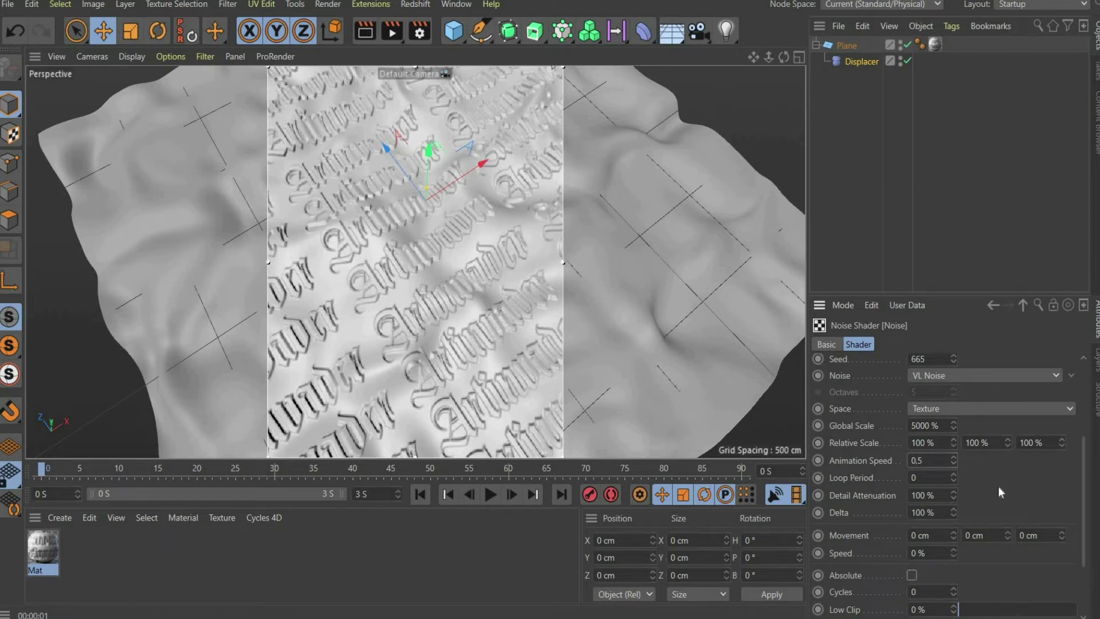
scroll(998, 488, "down", 4)
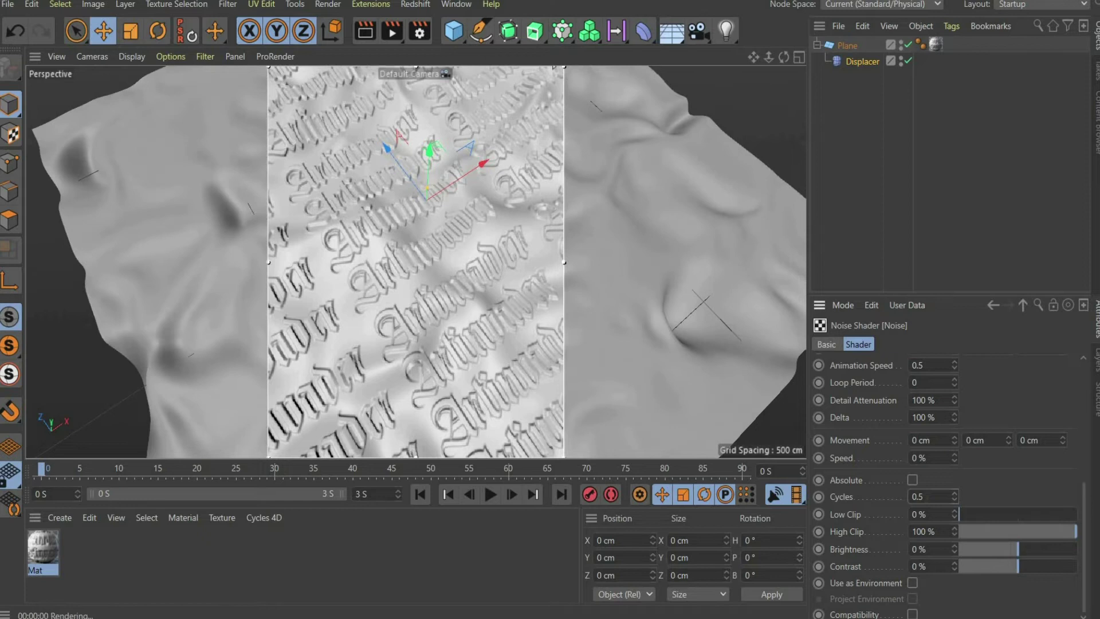
Extend the animation's end time to 5 seconds and stretch the preview range to cover it
left_click_drag(370, 493, 303, 488)
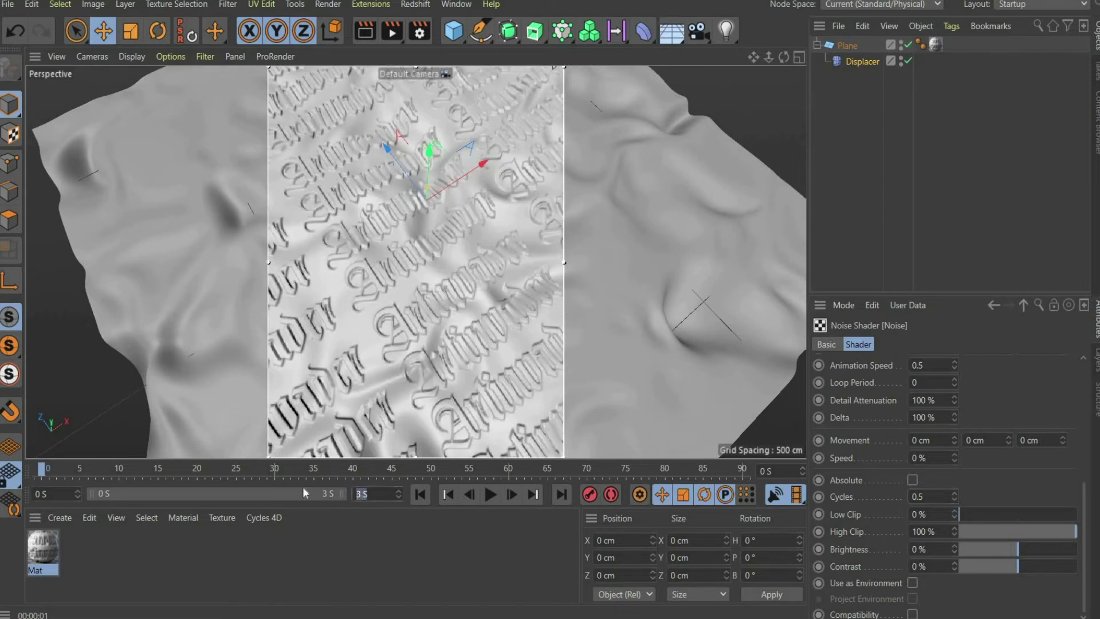
type("5")
key("Return")
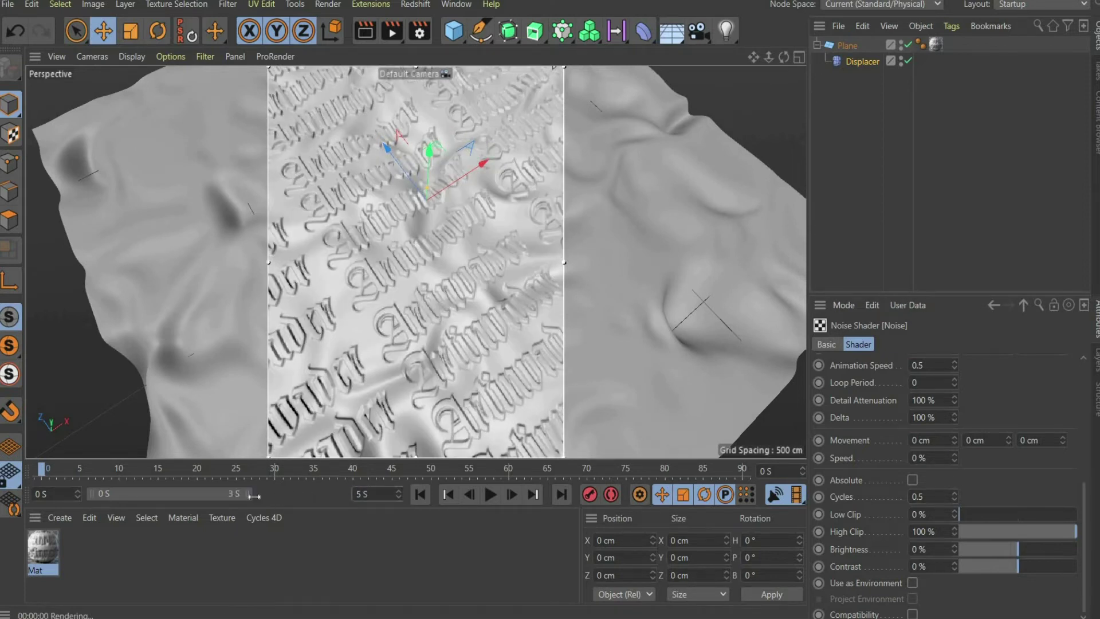
left_click_drag(248, 494, 480, 526)
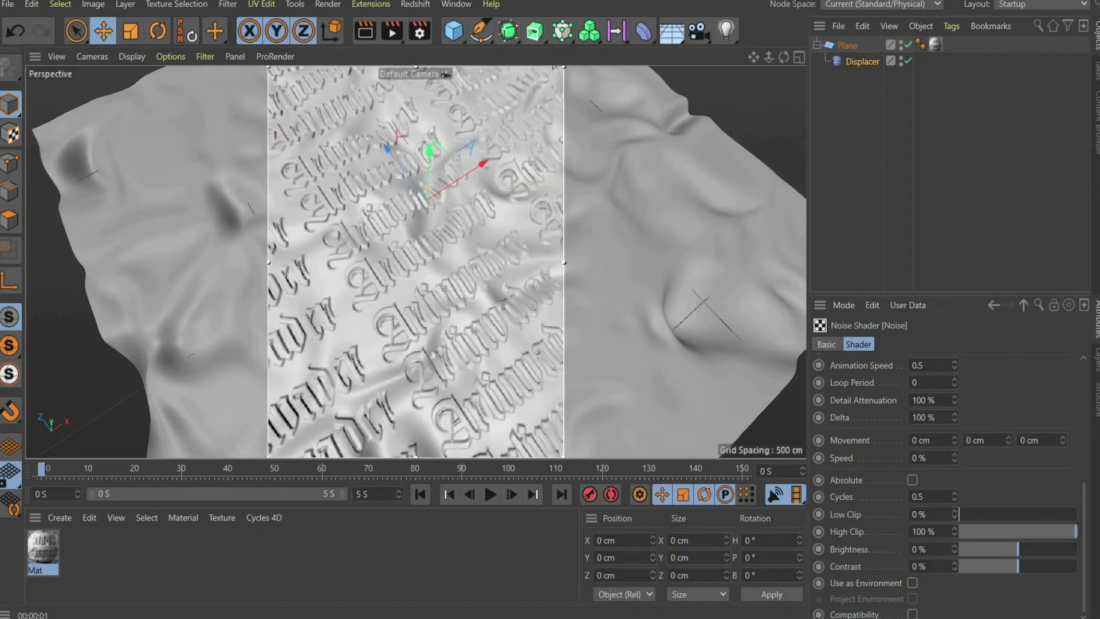
Replace the default specular in the text material's reflectance with a Beckmann layer
double_click(43, 547)
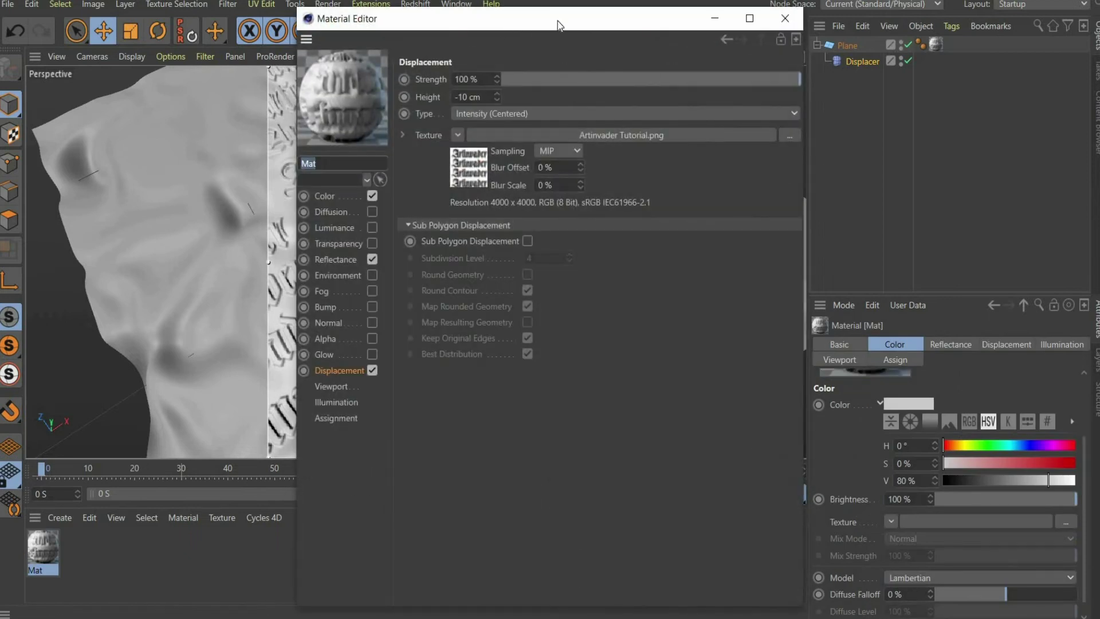
left_click_drag(558, 21, 616, 14)
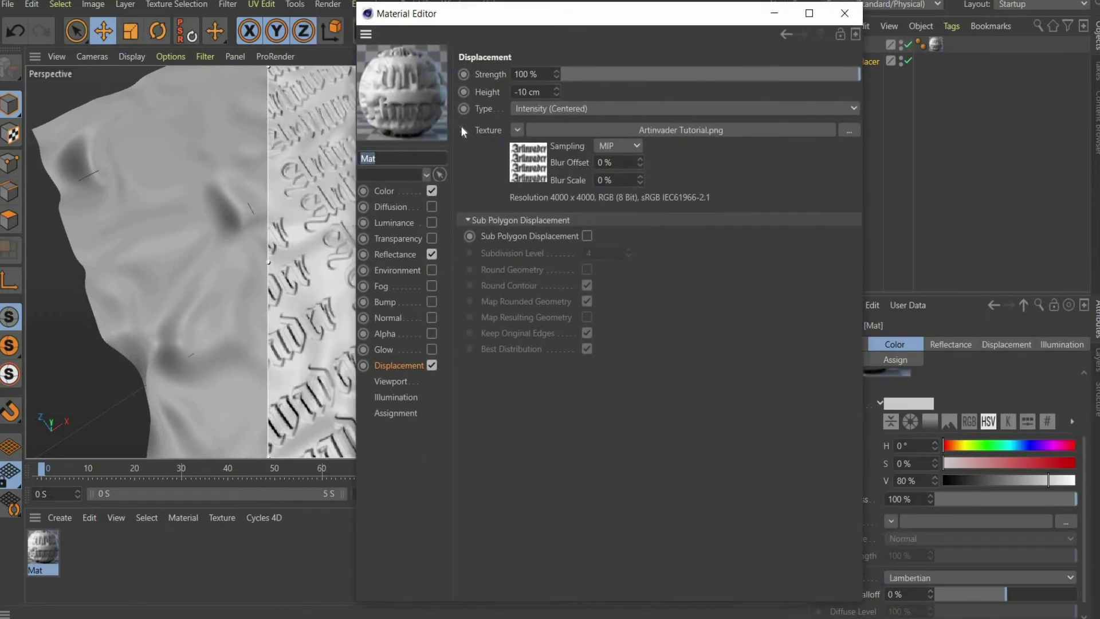
left_click(402, 254)
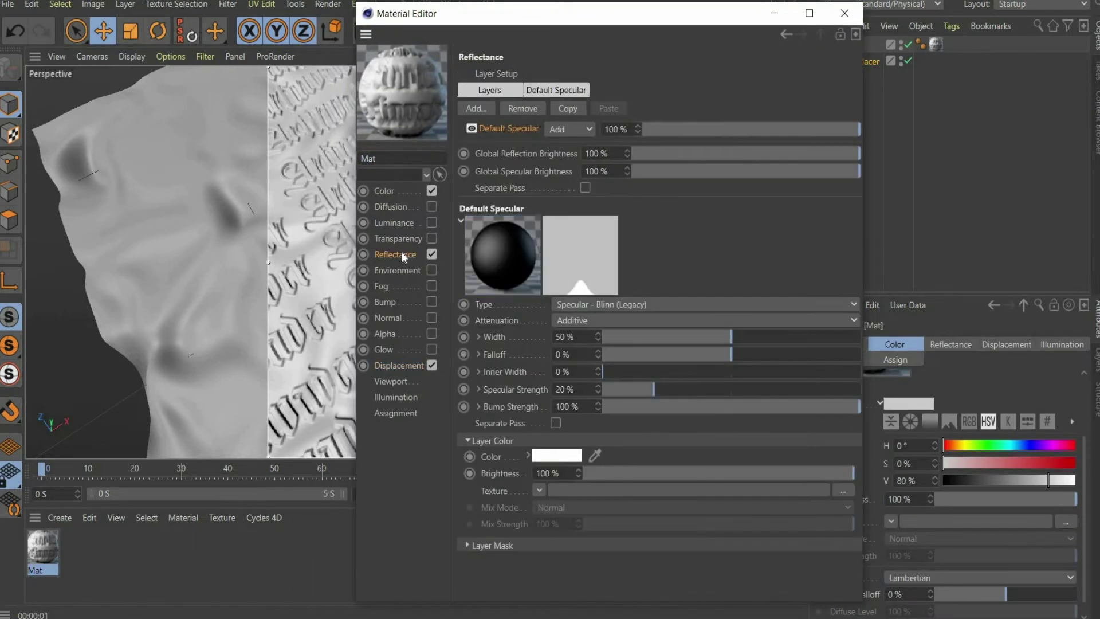
left_click(521, 109)
left_click(486, 108)
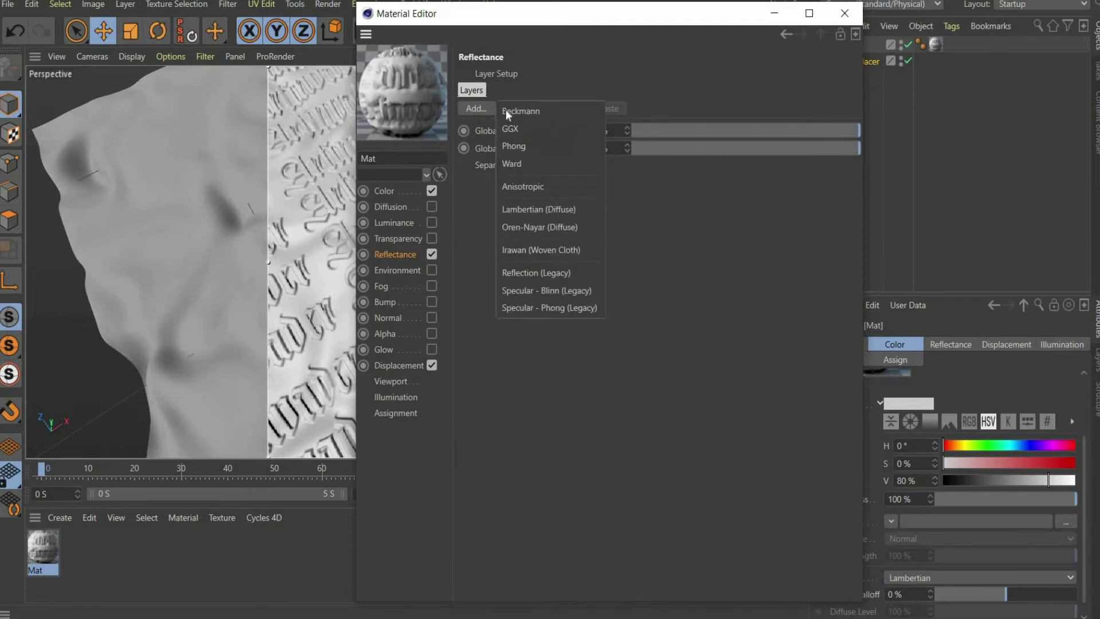
left_click(513, 110)
left_click_drag(626, 23, 866, 25)
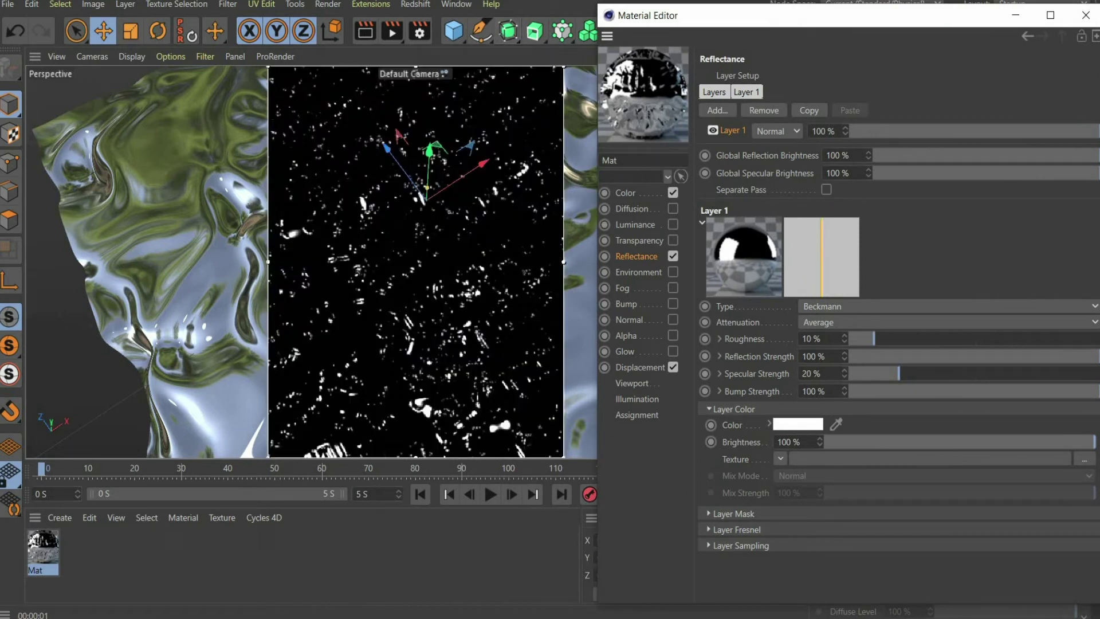
Set the Beckmann layer's roughness to 15% and specular strength to 0%, then close the material's settings
left_click_drag(823, 339, 772, 335)
type("15")
key("Return")
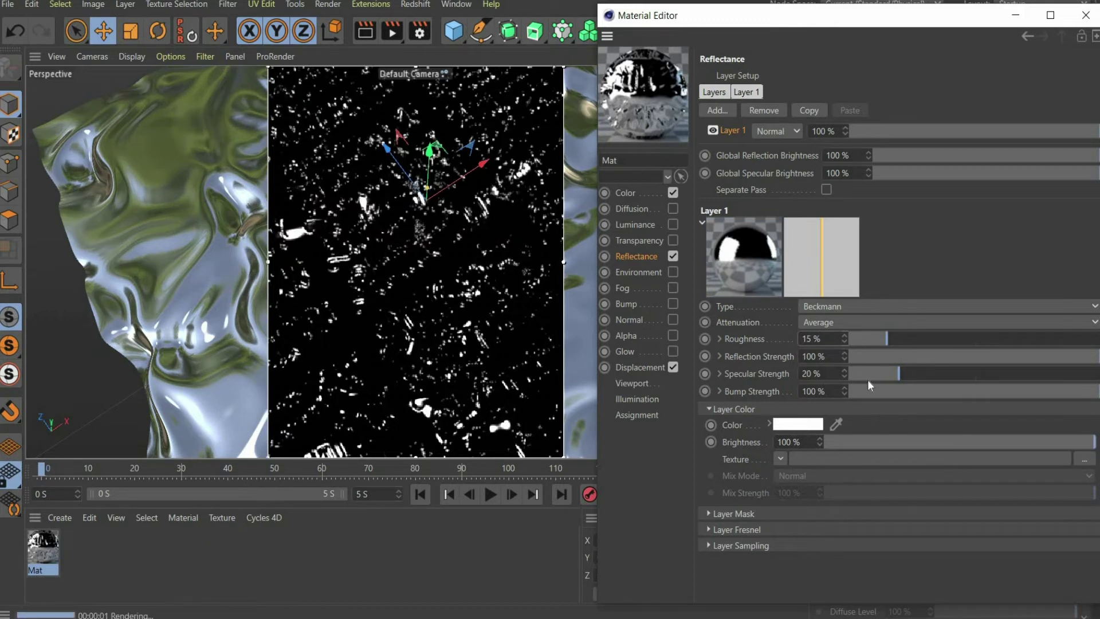
left_click_drag(866, 377, 674, 479)
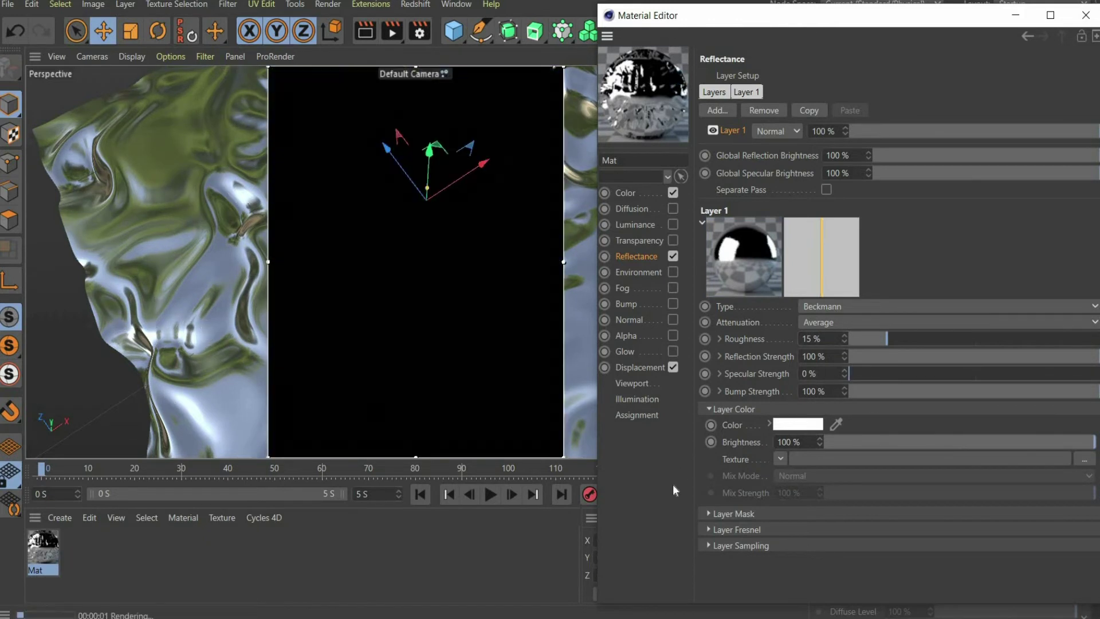
left_click(1085, 15)
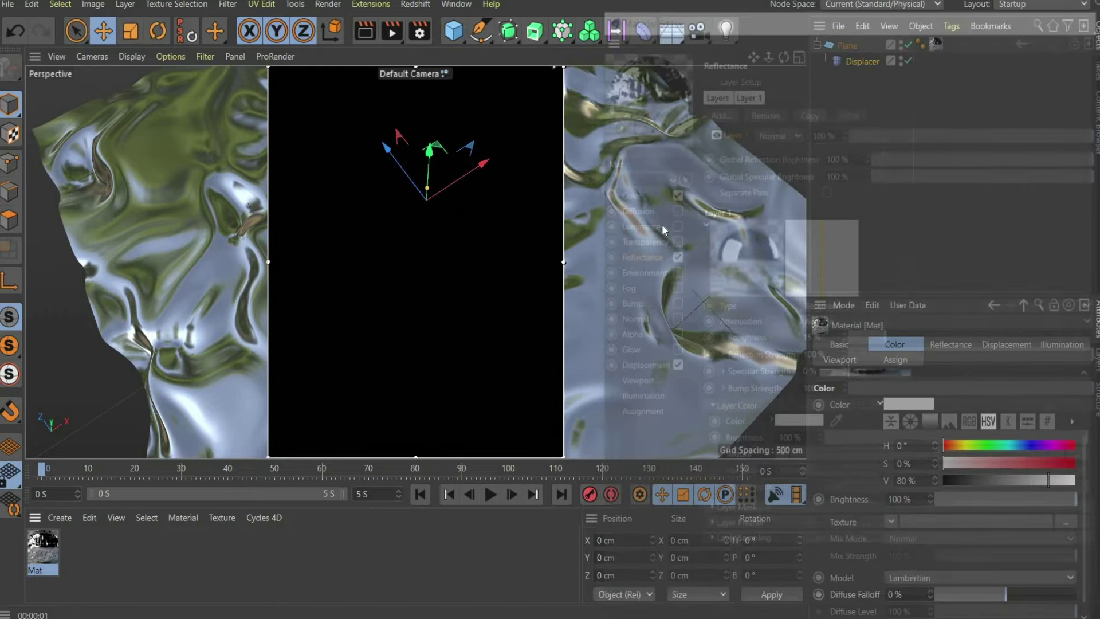
Add a Sky object and apply a newly created material to it
left_click(672, 40)
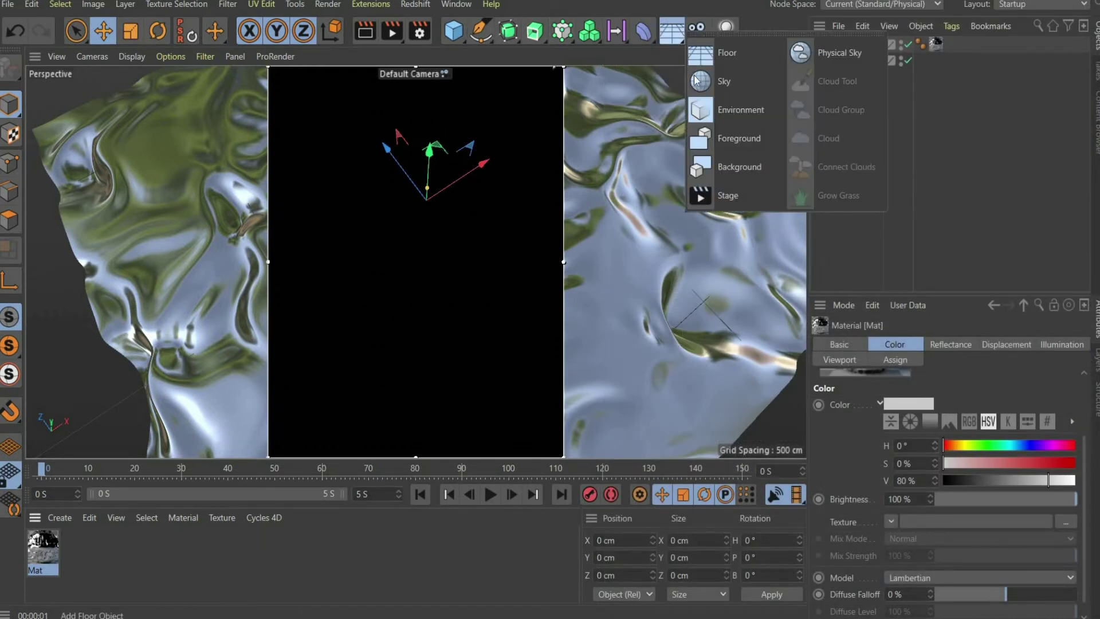
left_click(717, 81)
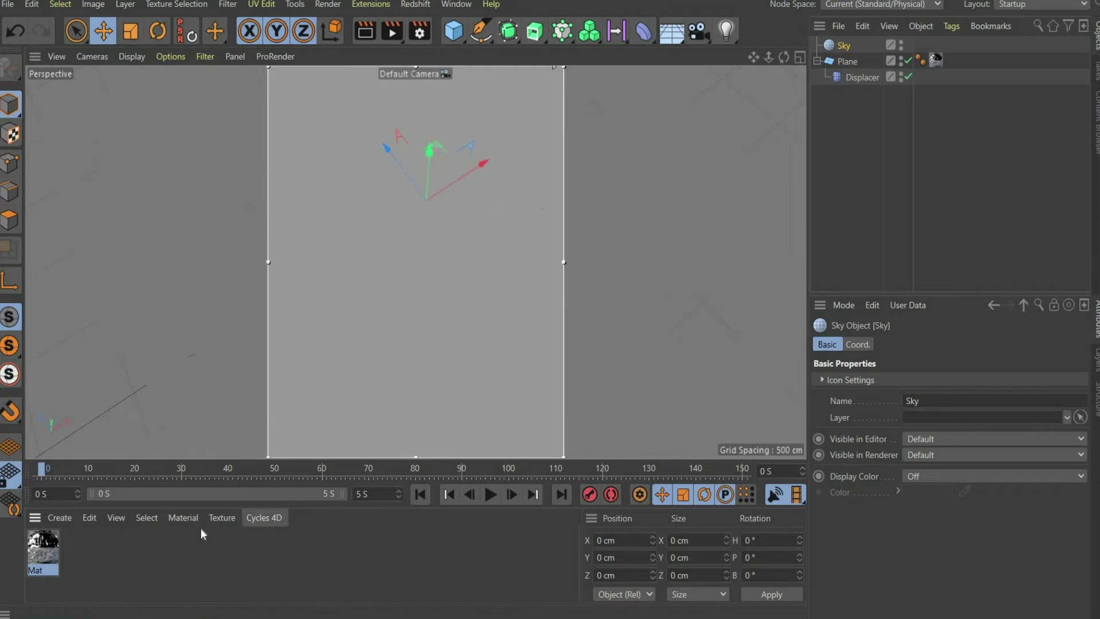
double_click(119, 554)
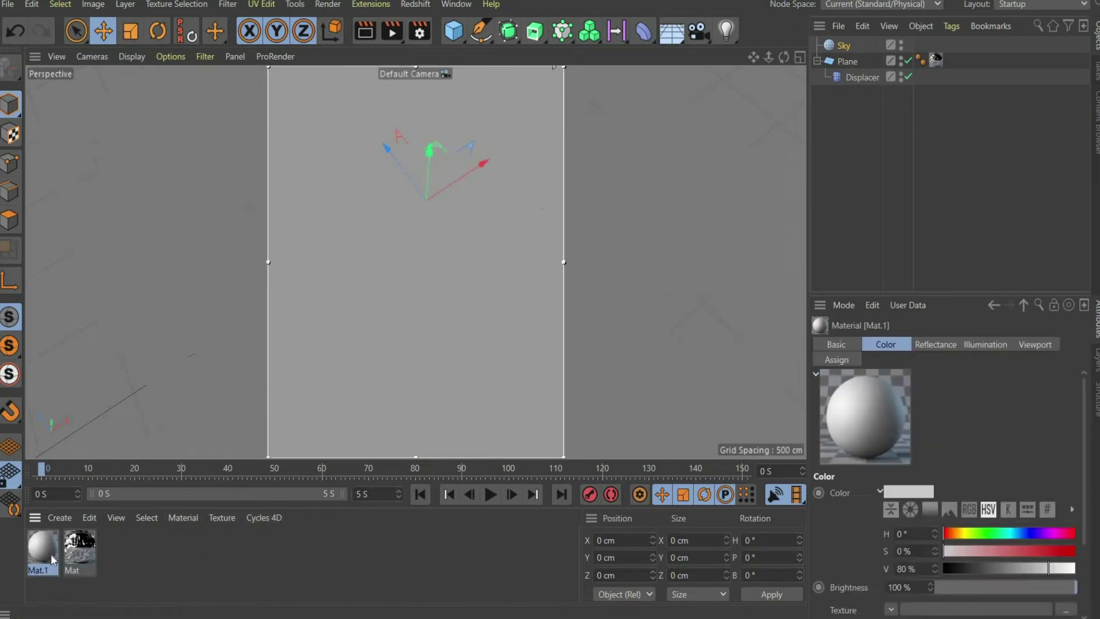
double_click(46, 551)
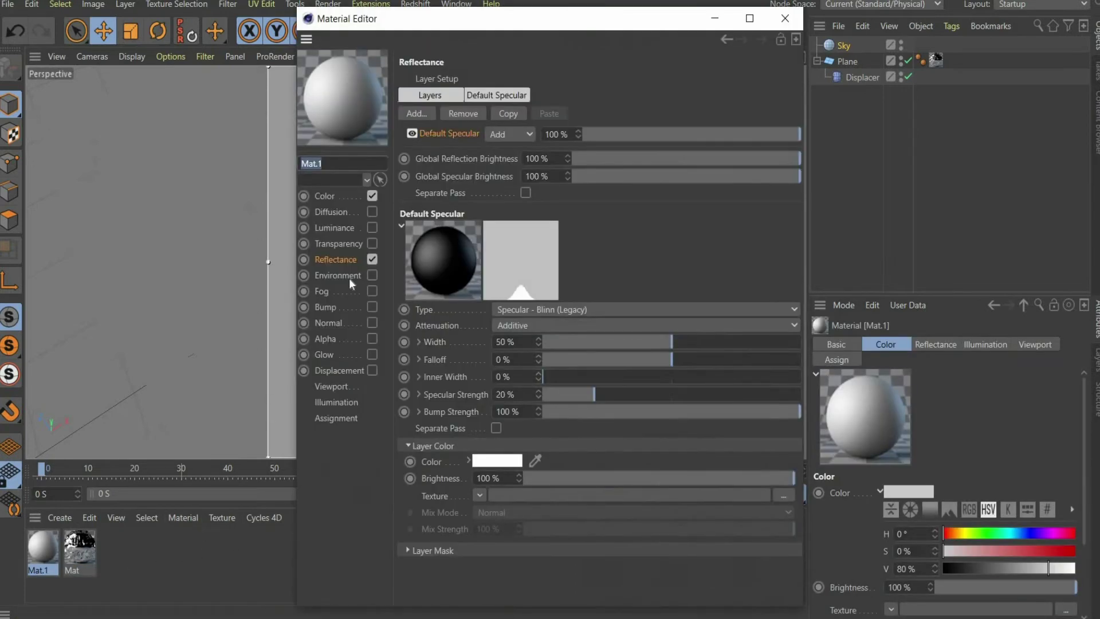
left_click_drag(474, 24, 390, 55)
left_click_drag(510, 308, 870, 47)
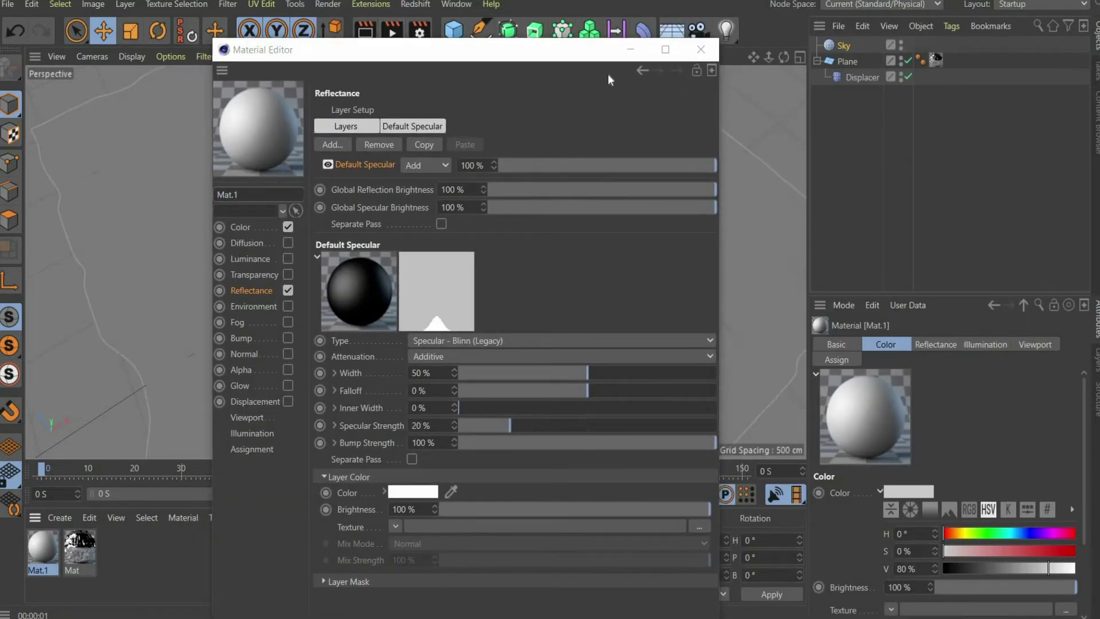
left_click_drag(506, 50, 867, 39)
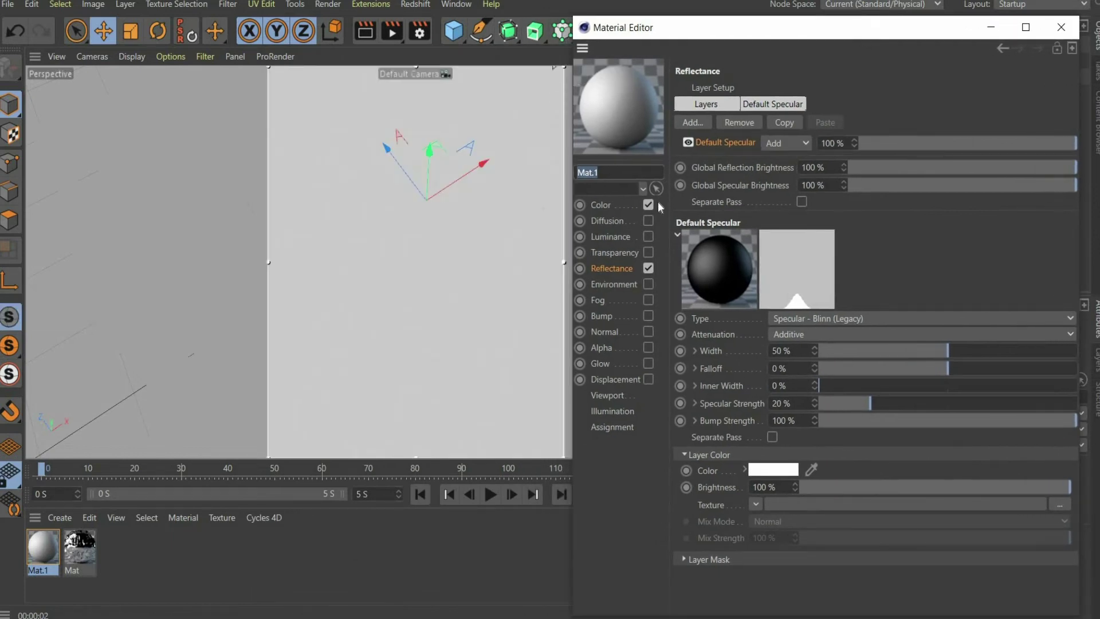
Disable the sky material's Color and Reflectance channels and enable Luminance instead
left_click(651, 204)
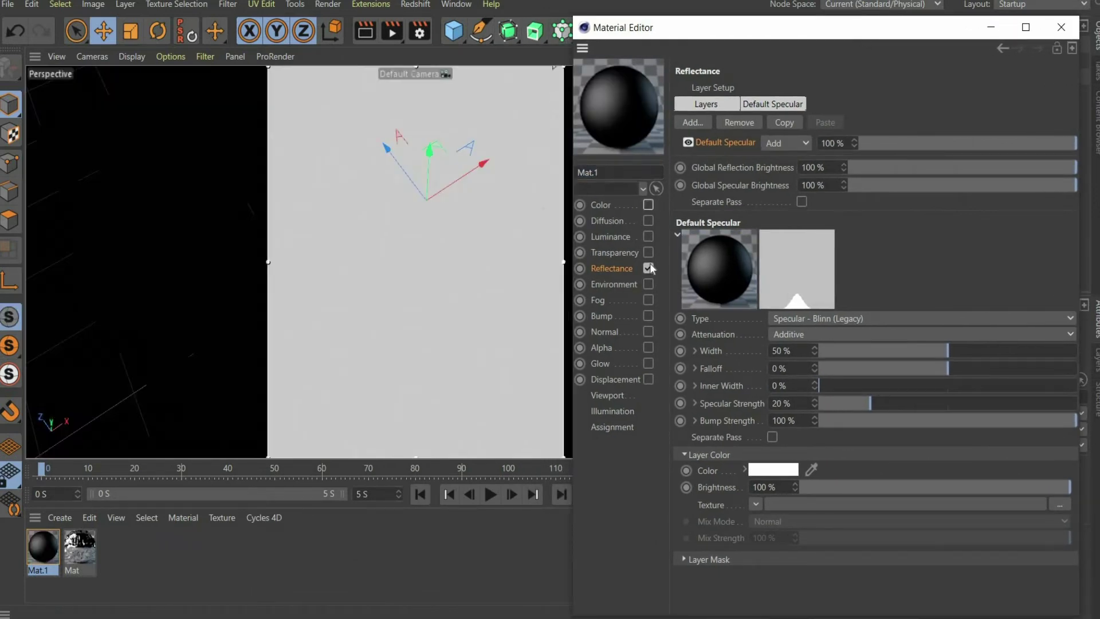
left_click(649, 266)
left_click(648, 236)
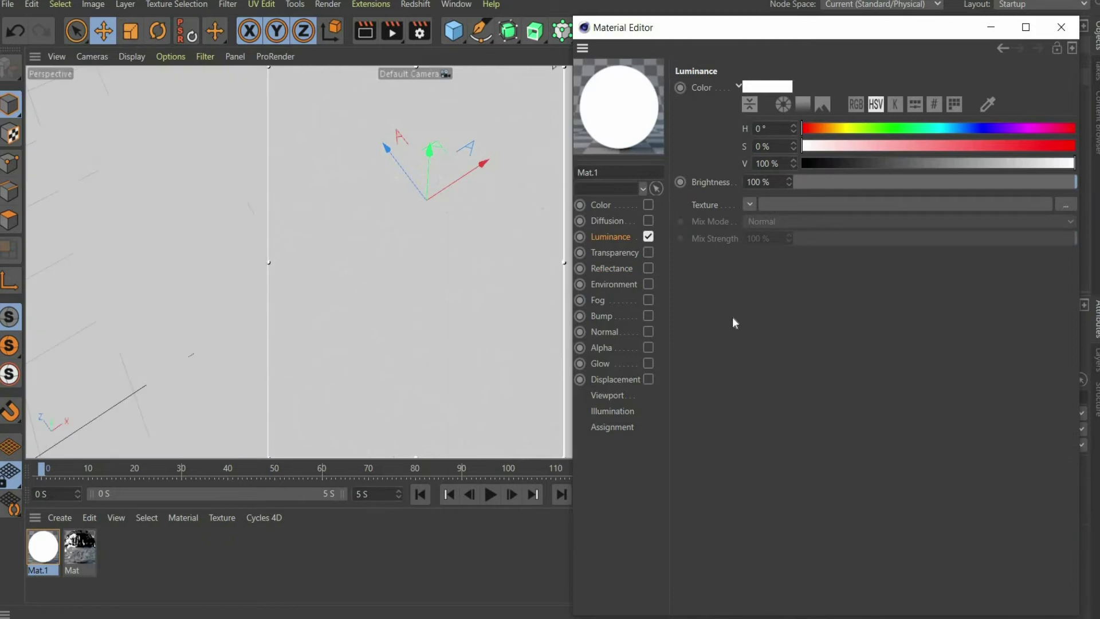
Load the image 14.png as the sky material's luminance texture without copying it to the project location
left_click(749, 204)
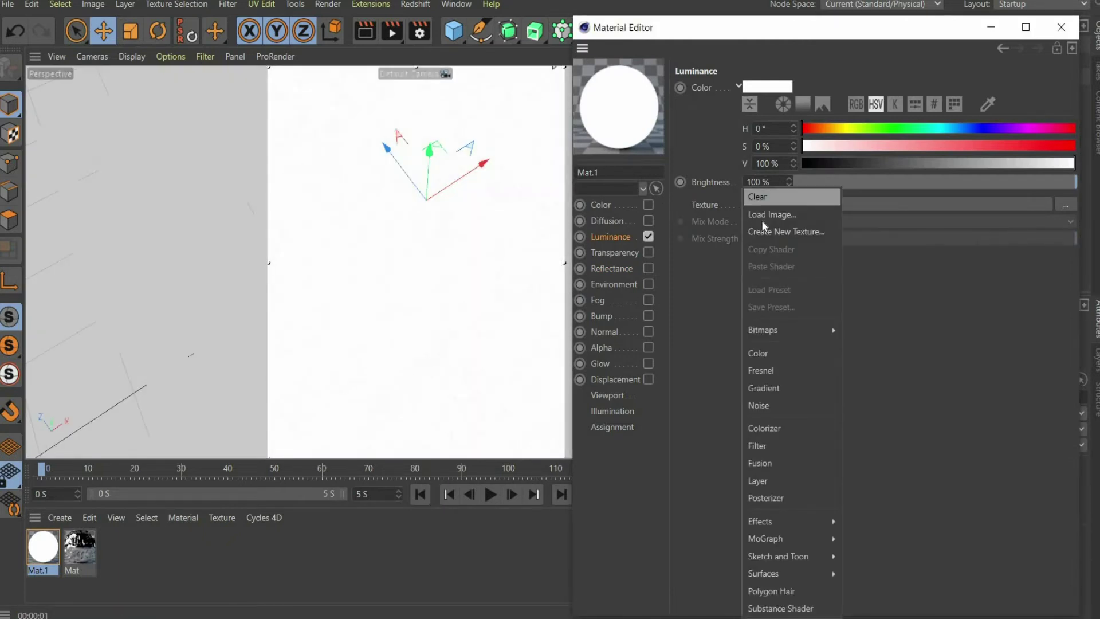
left_click(763, 215)
scroll(740, 229, "down", 5)
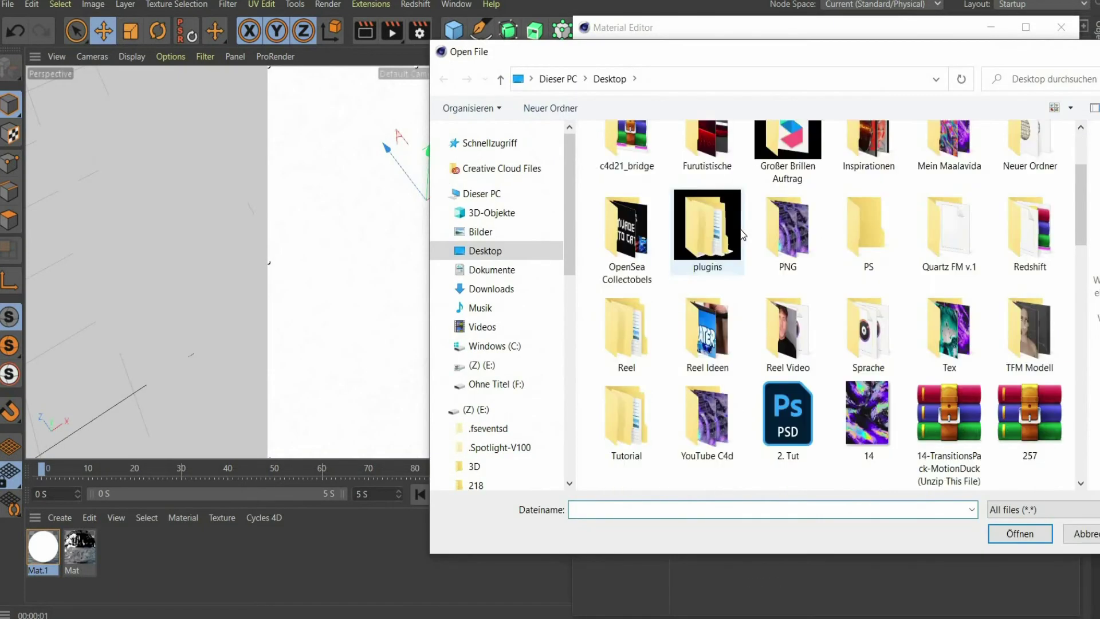
double_click(882, 239)
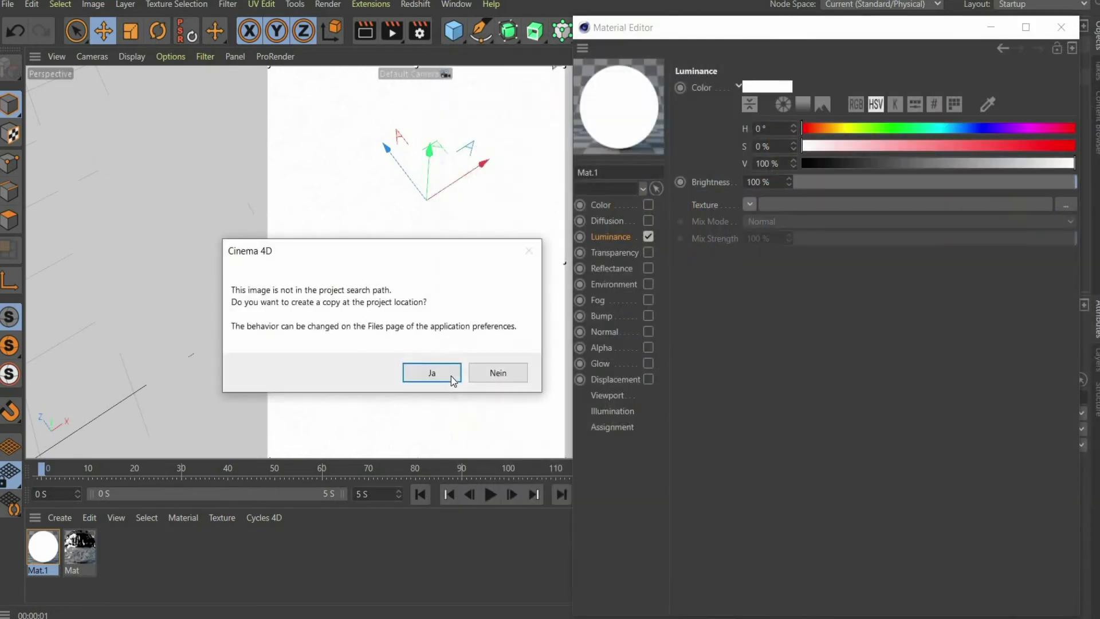
left_click(492, 380)
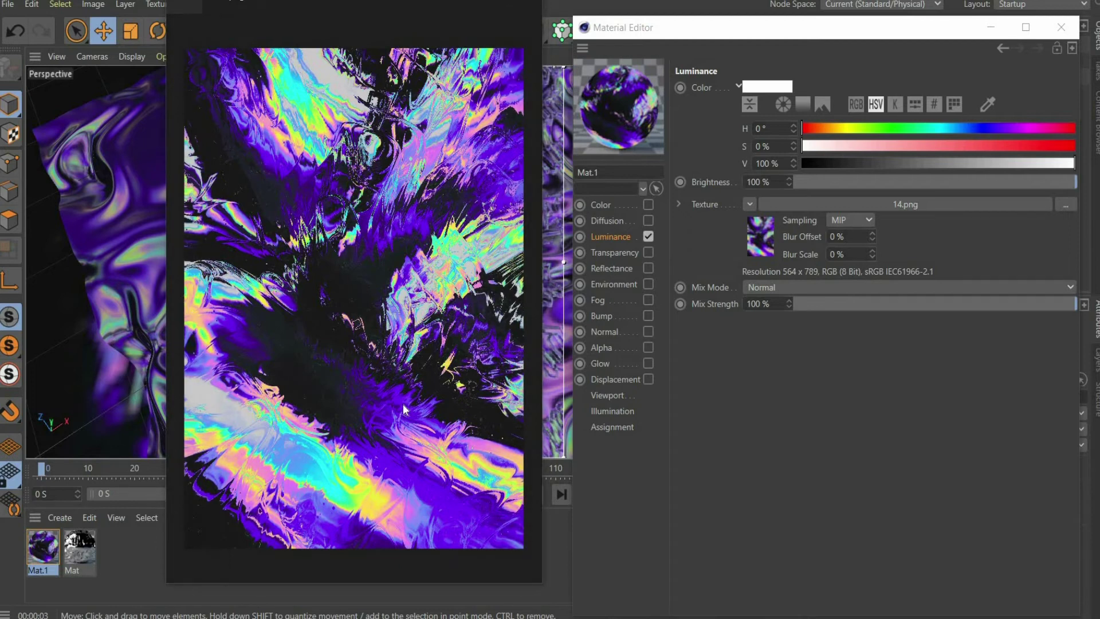
left_click(525, 0)
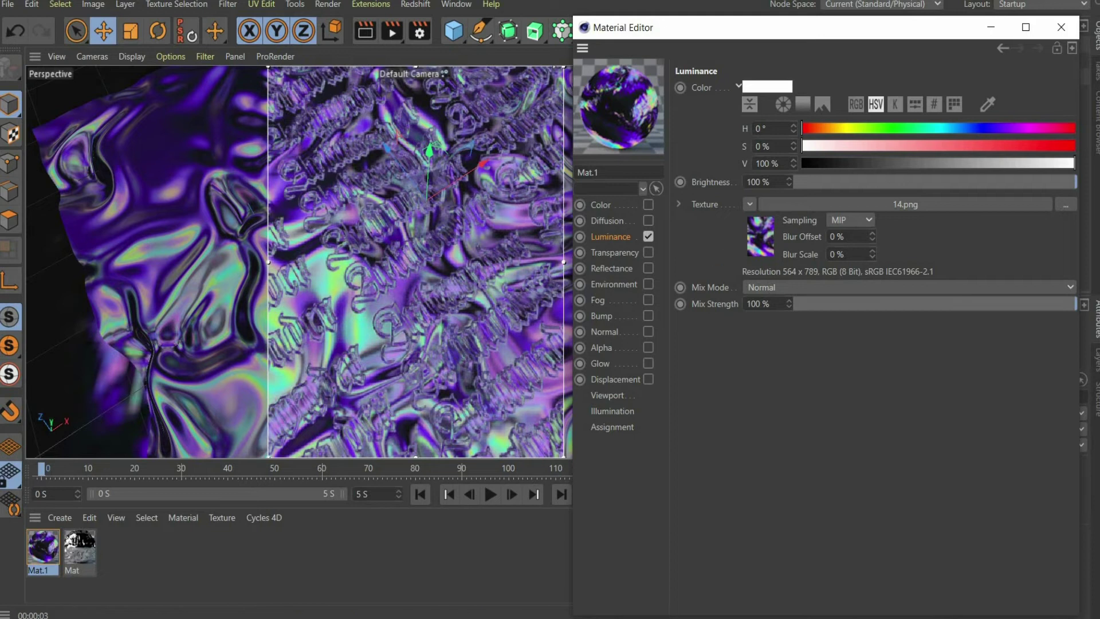
Set the sky material's luminance texture mix mode to Multiply and brightness to 110%, then close the material's settings
left_click(768, 286)
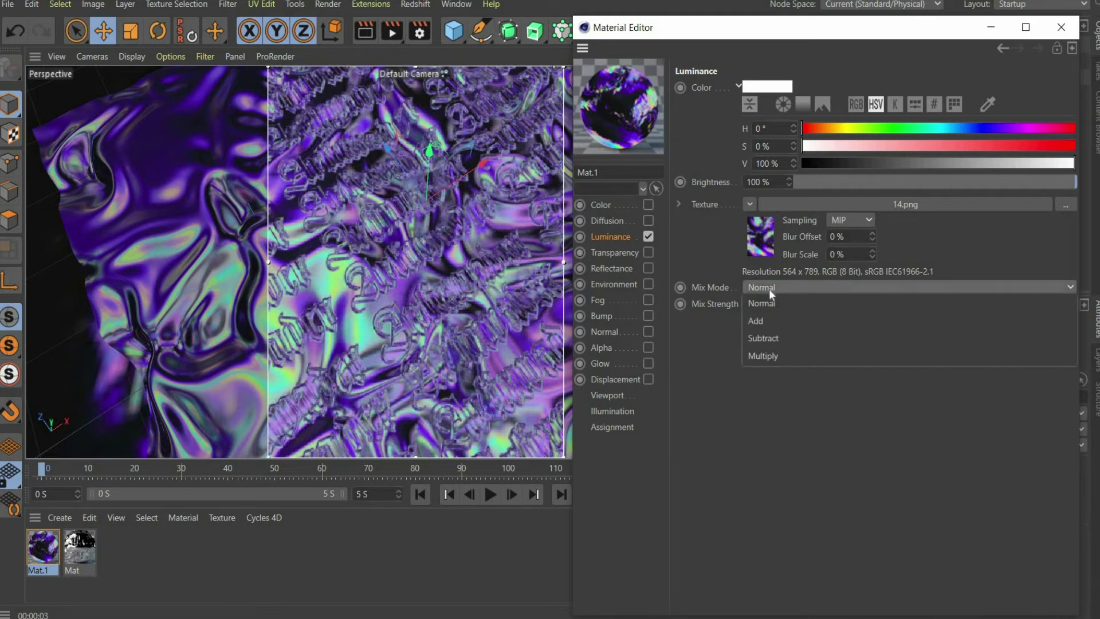
left_click(786, 356)
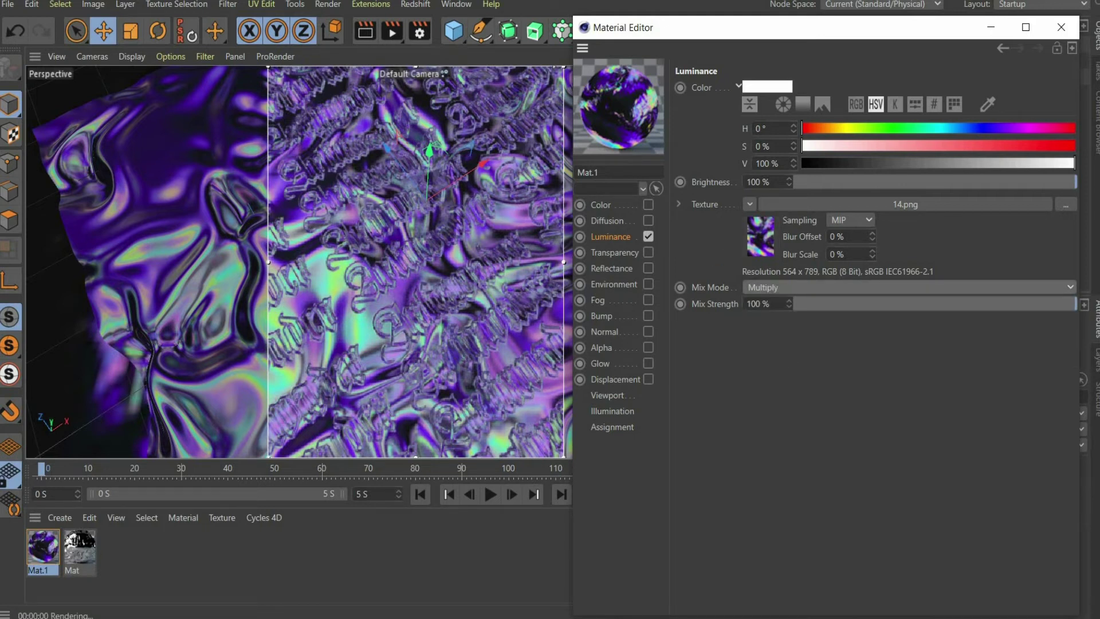
left_click(762, 182)
type("110")
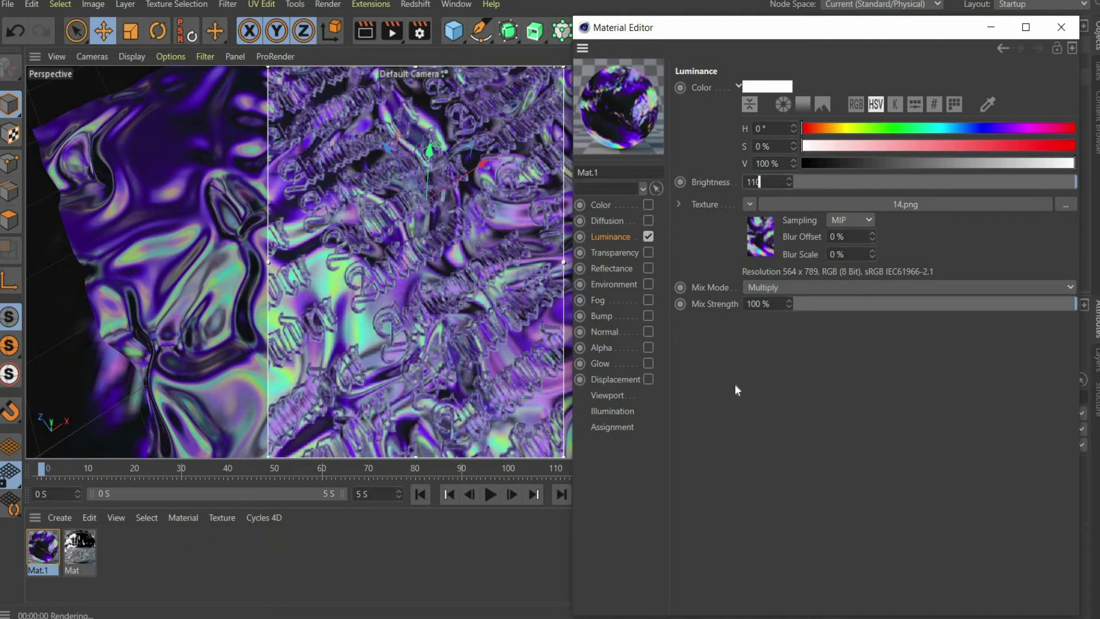
key("Return")
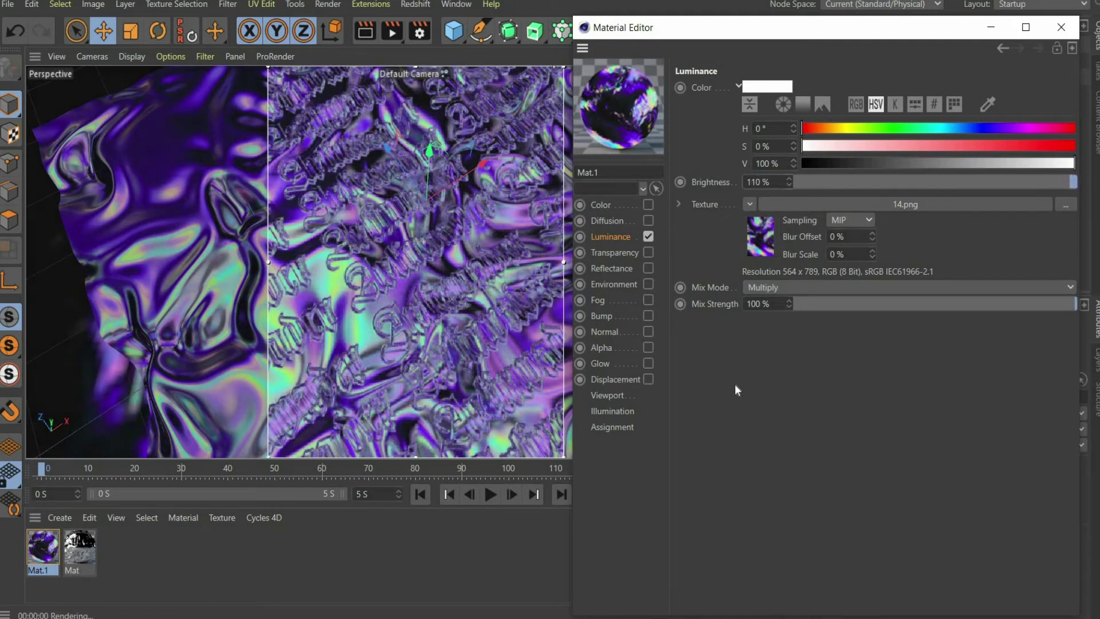
left_click(1061, 28)
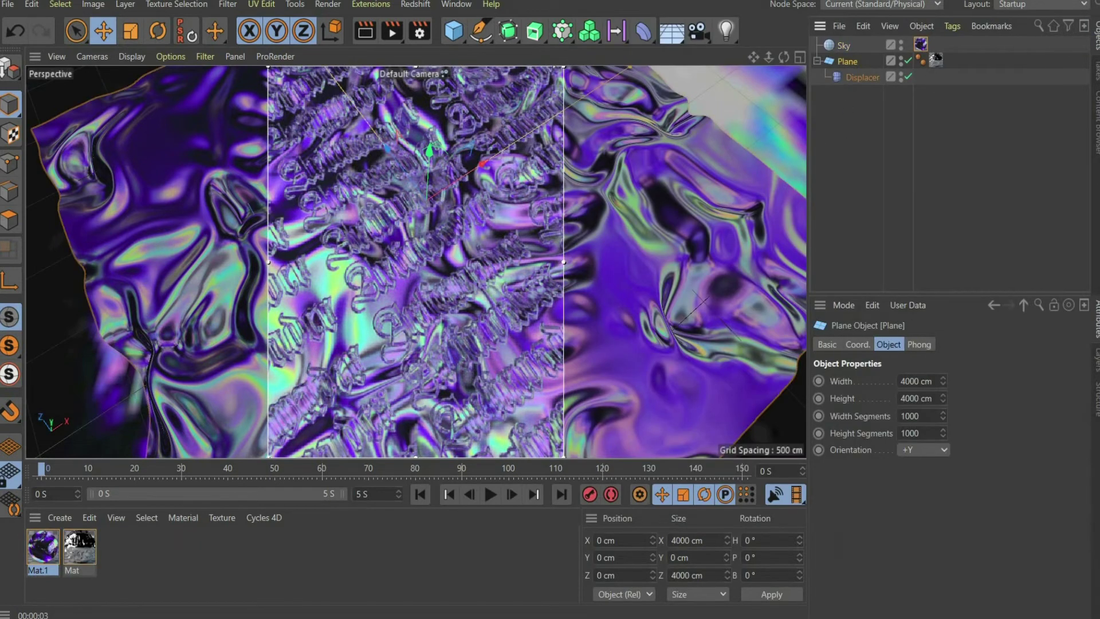
Set the plane's width segments and height segments to 500 each
left_click_drag(923, 415, 880, 414)
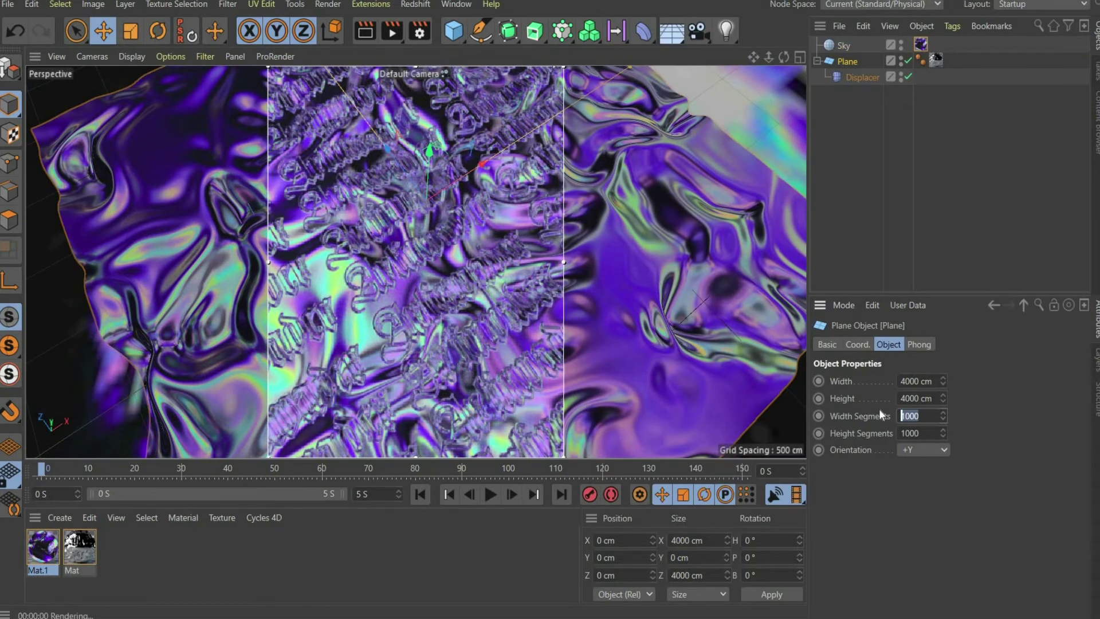
type("500")
key("Return")
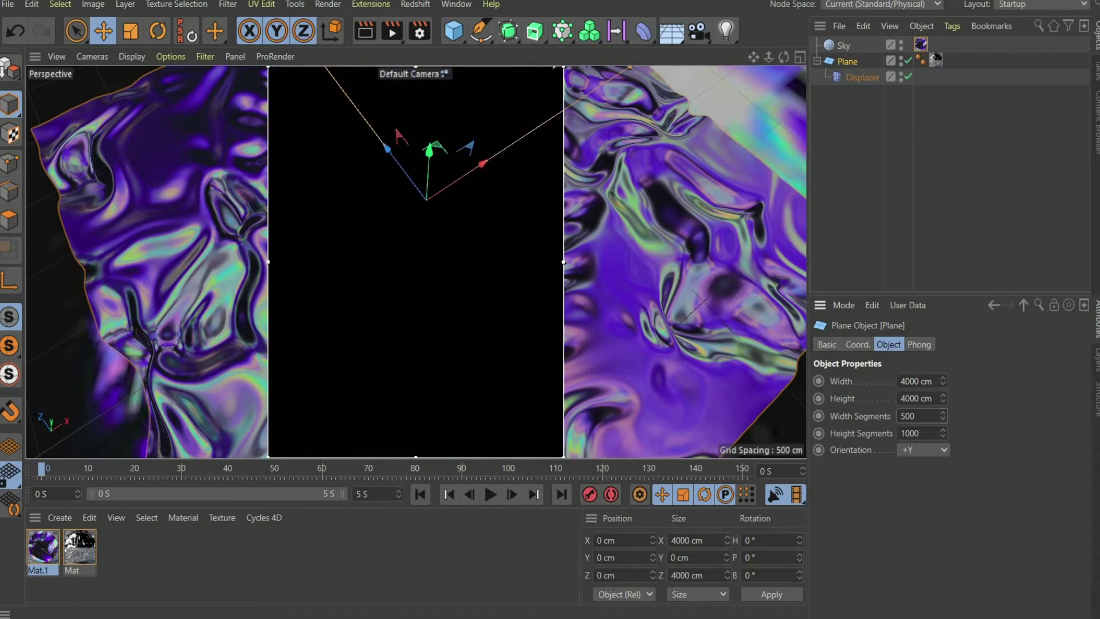
key("Tab")
type("500")
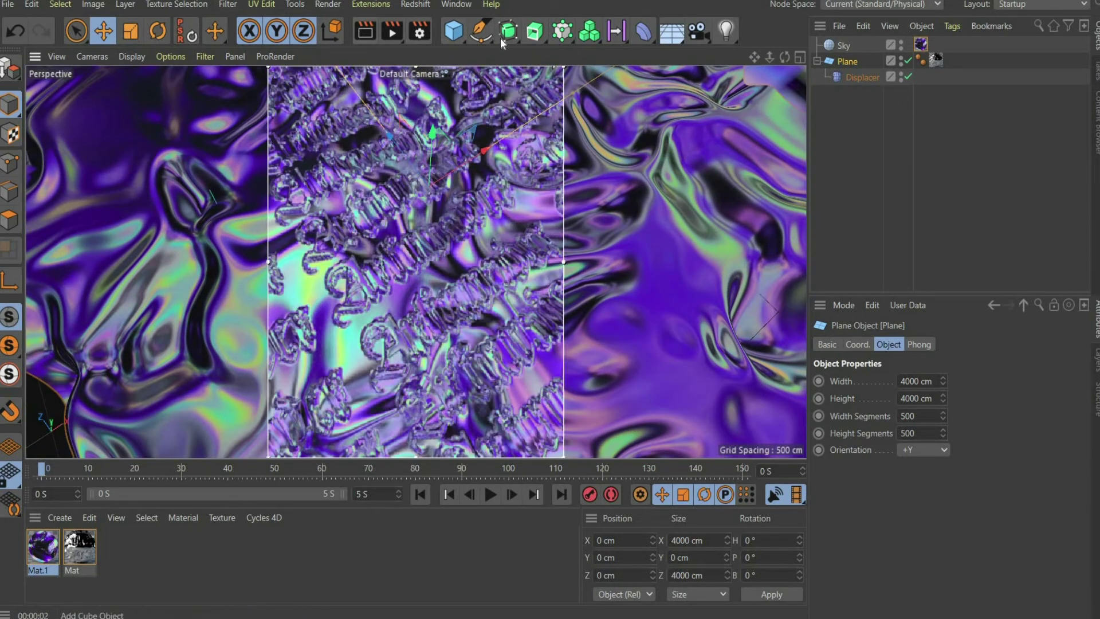
Add a Subdivision Surface and make the plane with its Displacer a child of it
left_click(508, 31)
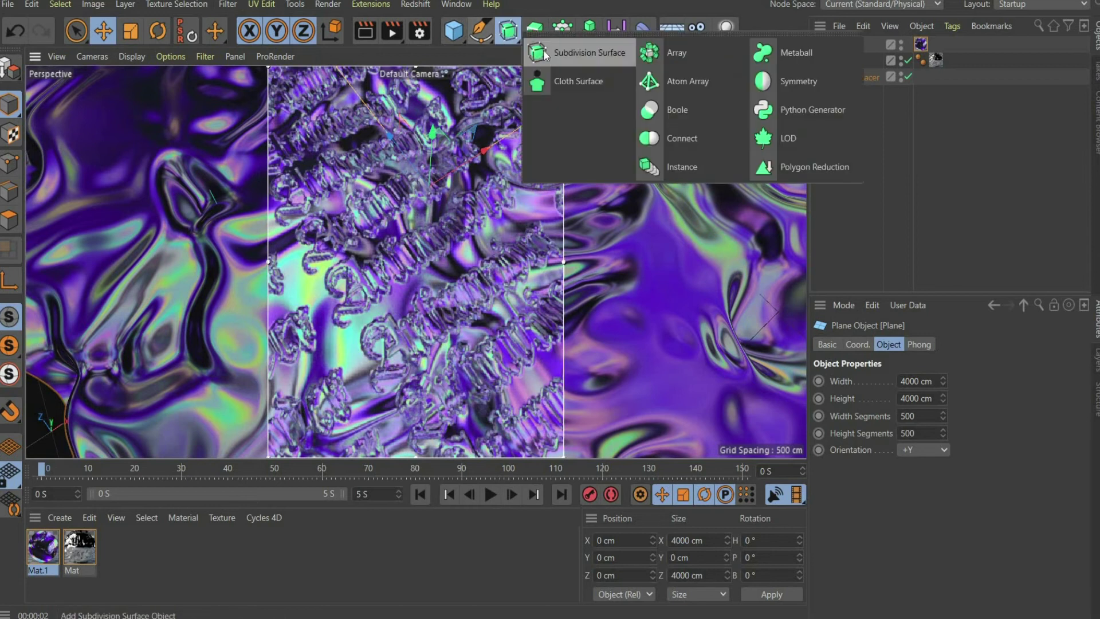
left_click(545, 50)
left_click_drag(864, 76, 853, 47)
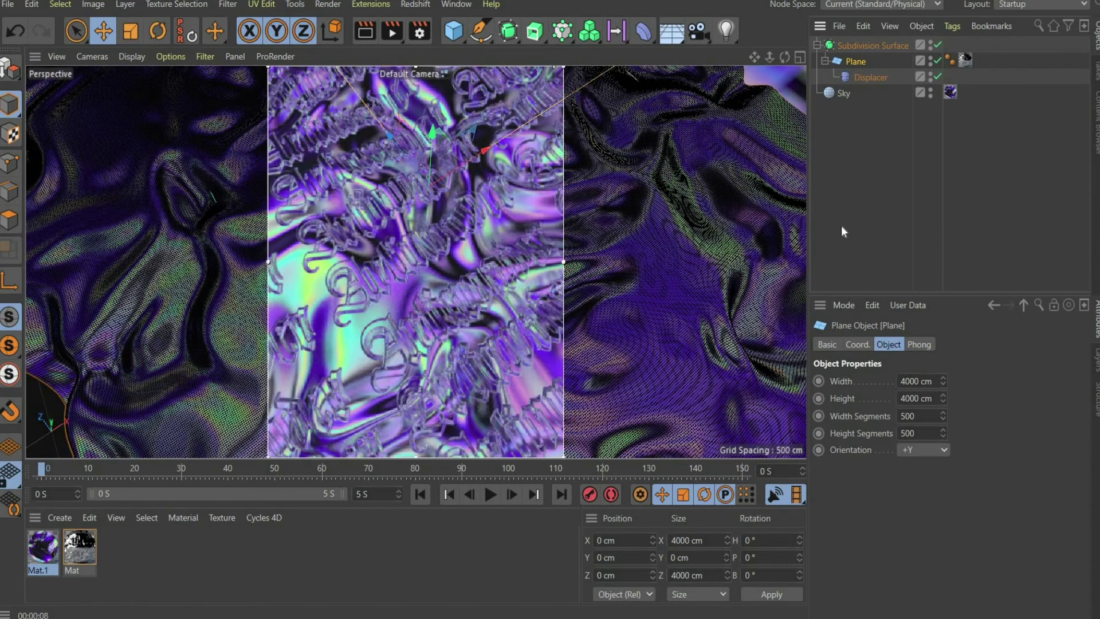
Render the project in the Picture Viewer, continuing without saving to a file
left_click(390, 40)
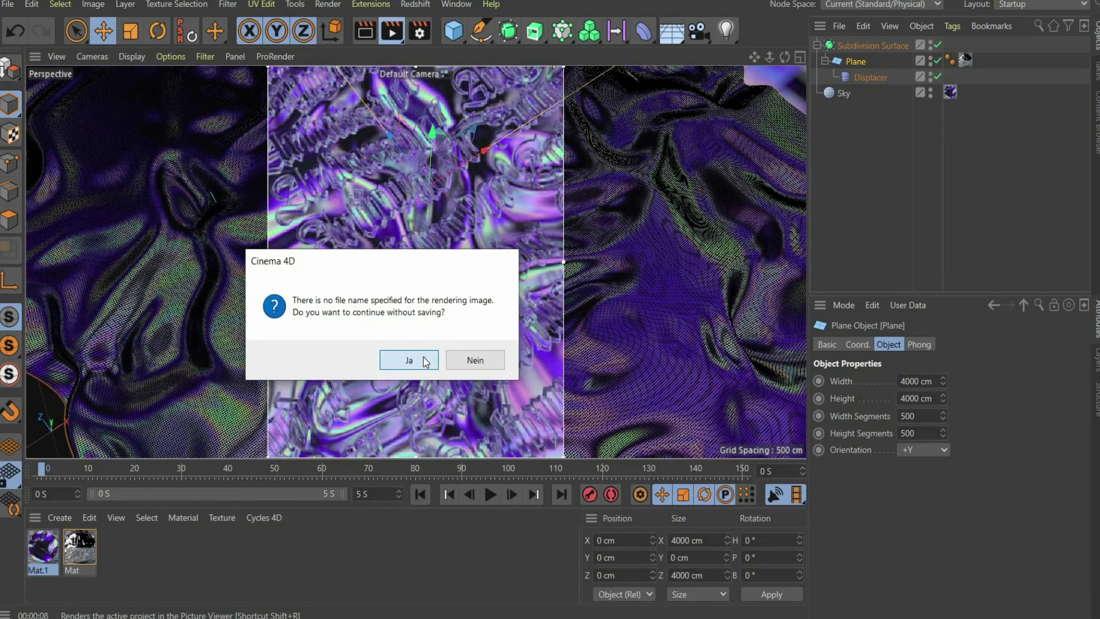
left_click(424, 356)
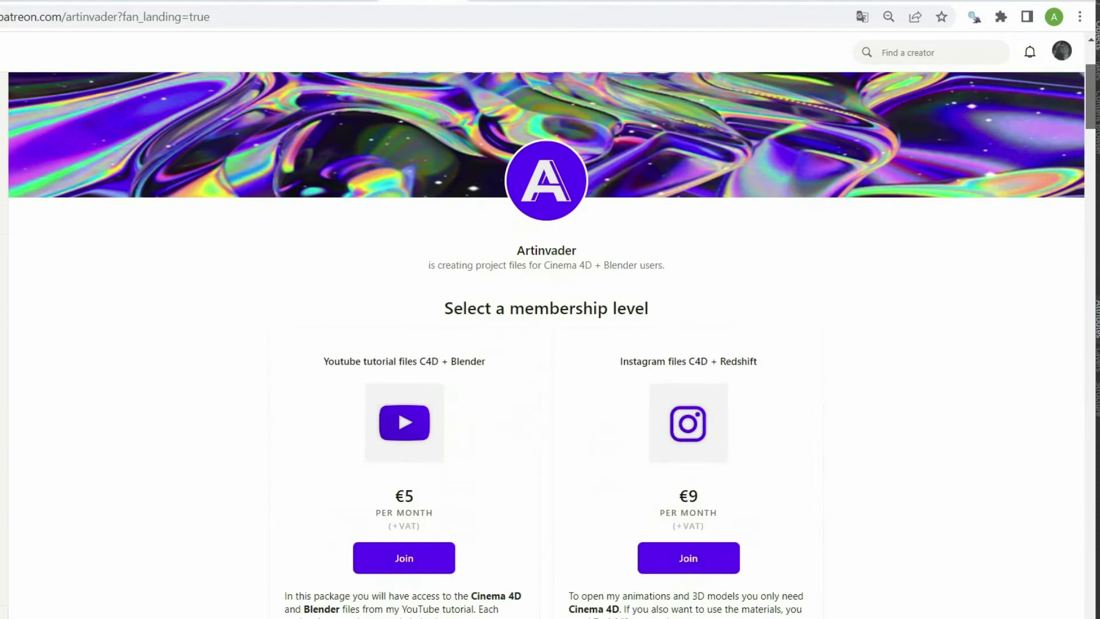
In the web browser, look through the membership levels and recent project posts on the Artinvader Patreon page
scroll(550, 344, "down", 2)
scroll(550, 344, "down", 1)
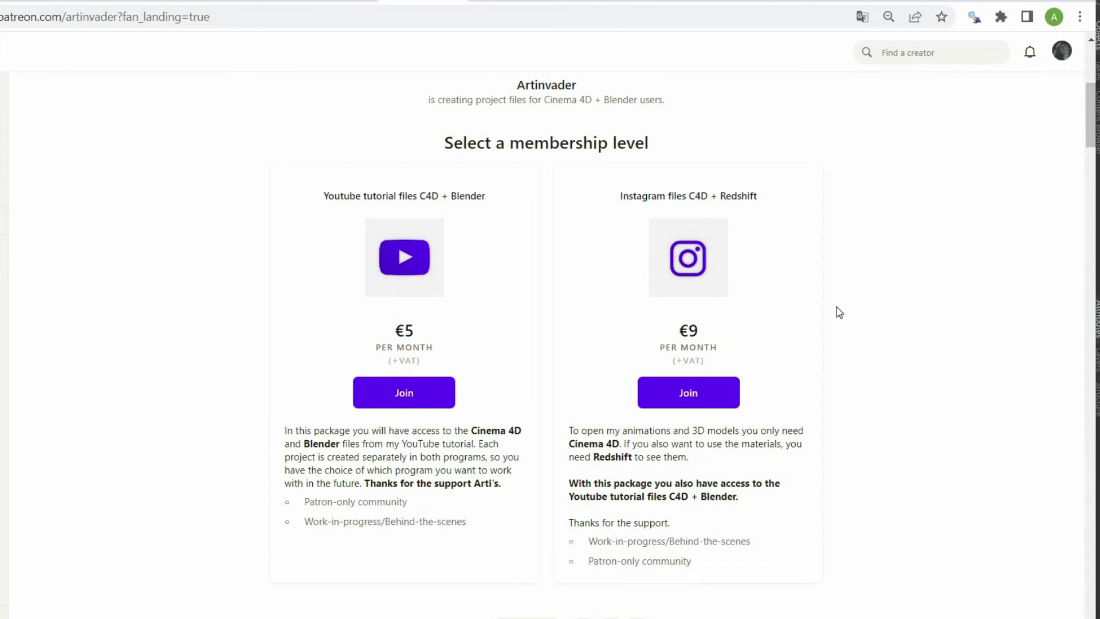
left_click(709, 400)
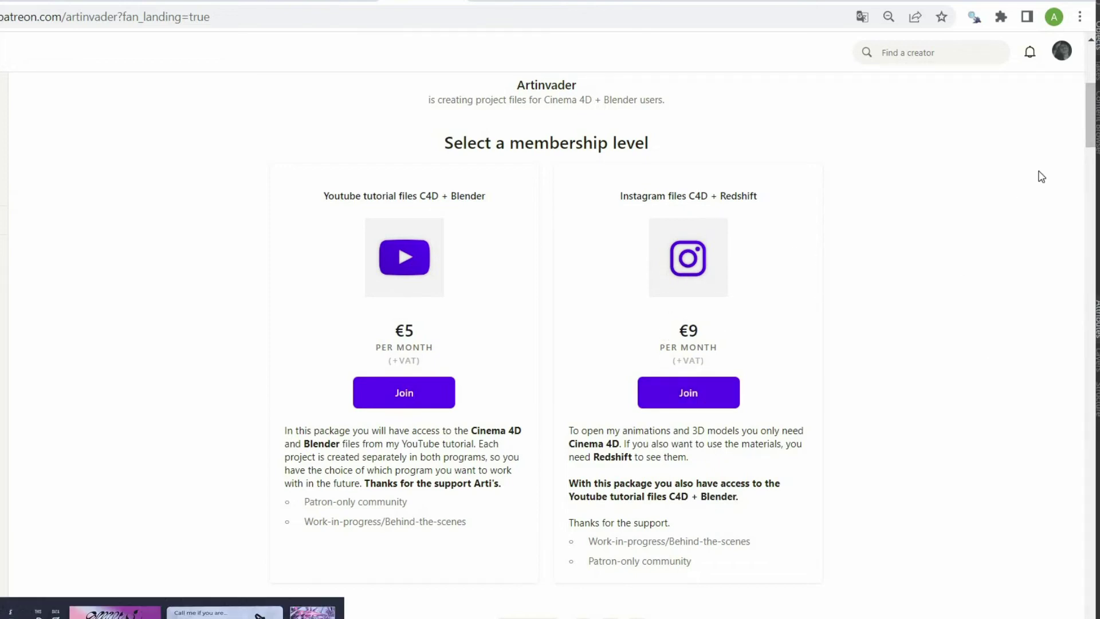
left_click_drag(1089, 146, 1090, 155)
scroll(1092, 160, "down", 10)
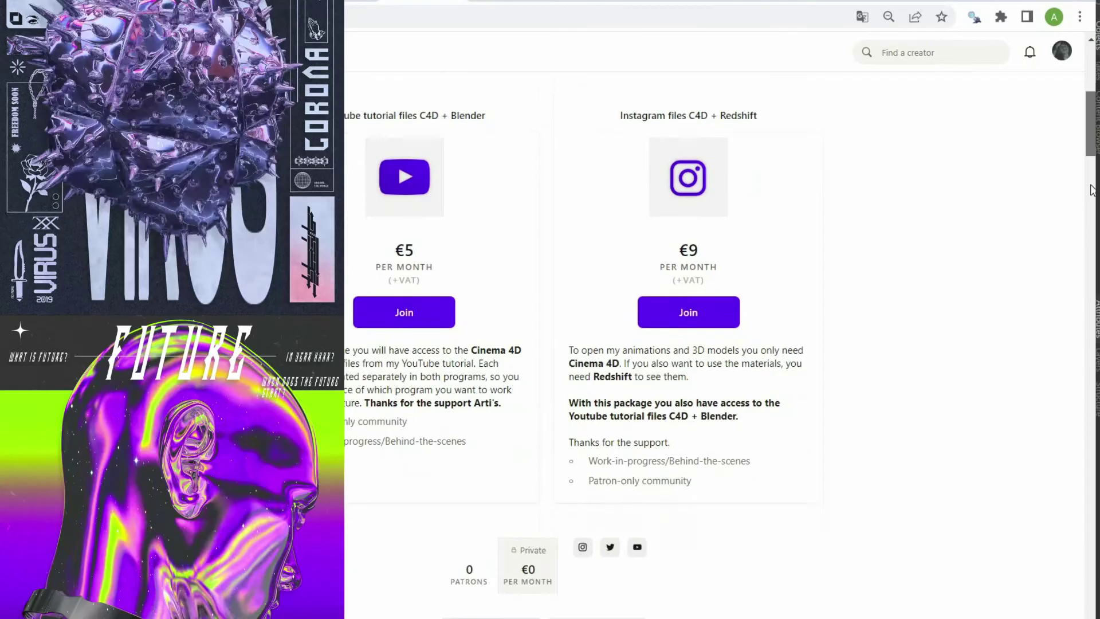
scroll(546, 344, "down", 7)
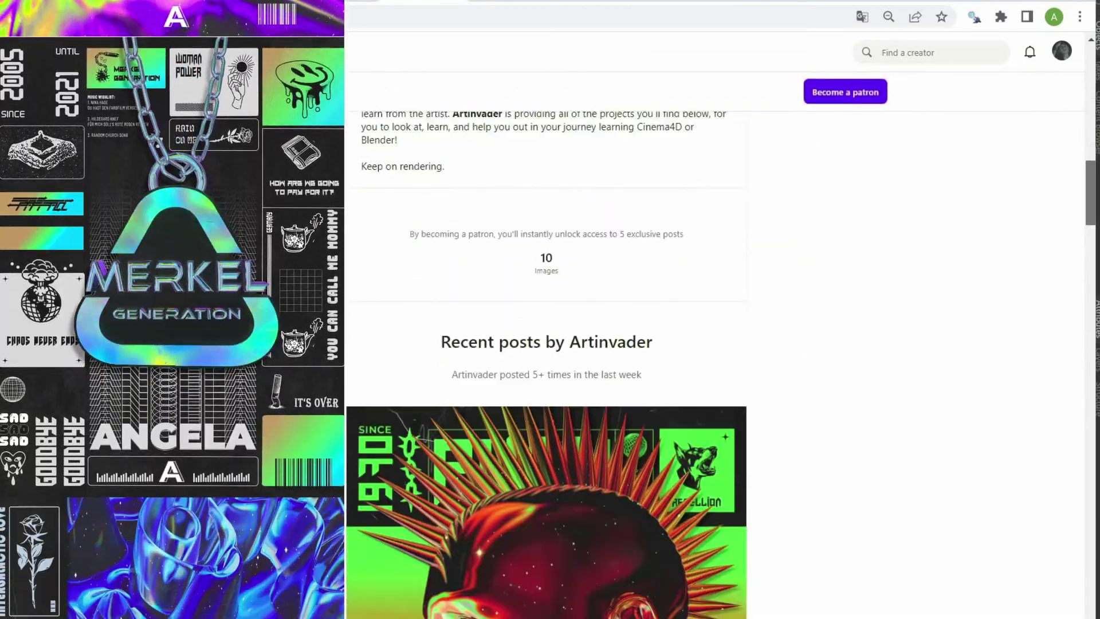
scroll(546, 344, "down", 10)
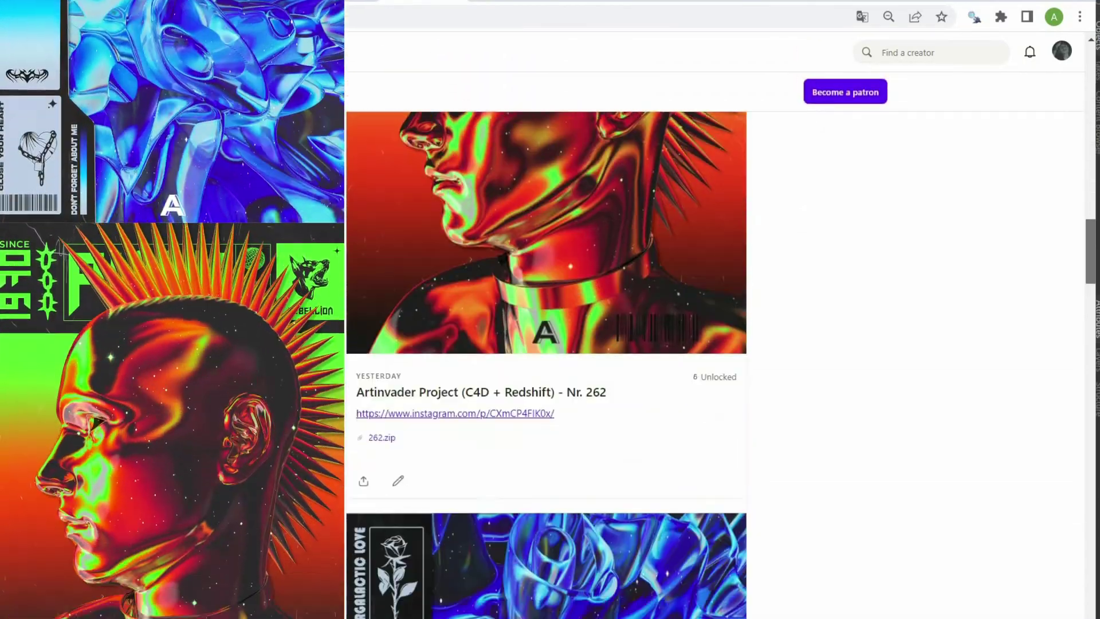
scroll(546, 343, "down", 2)
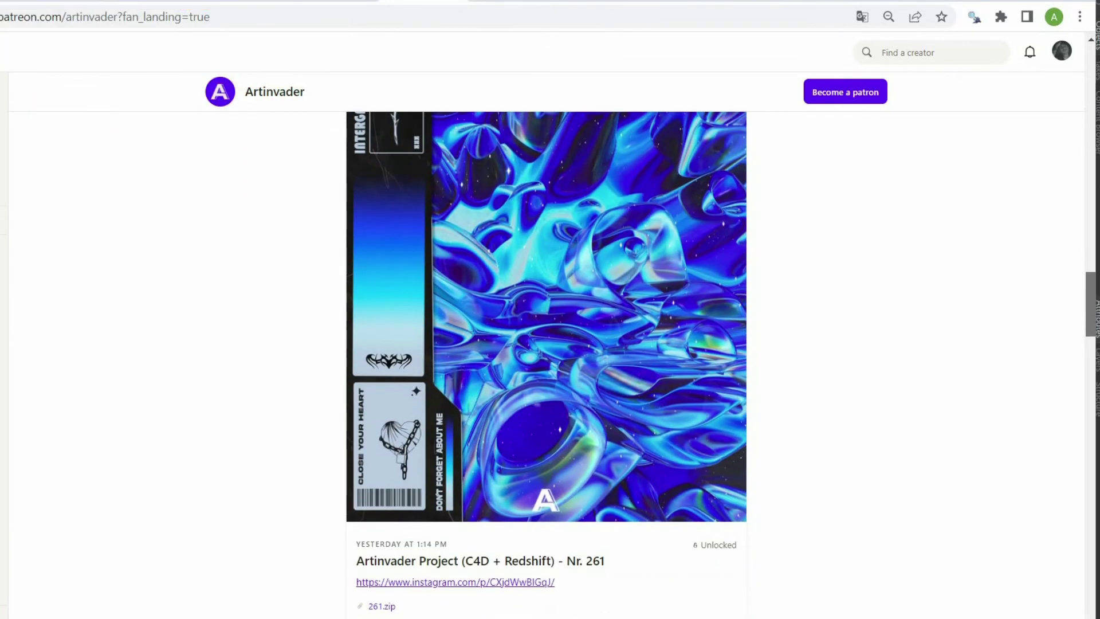
scroll(546, 344, "down", 10)
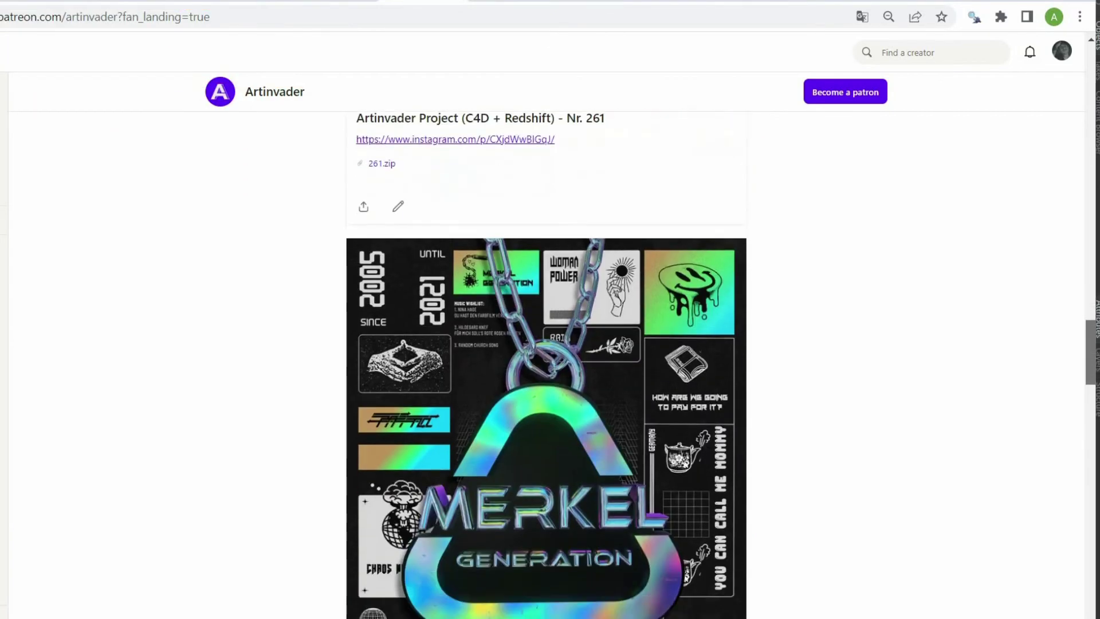
scroll(546, 344, "down", 15)
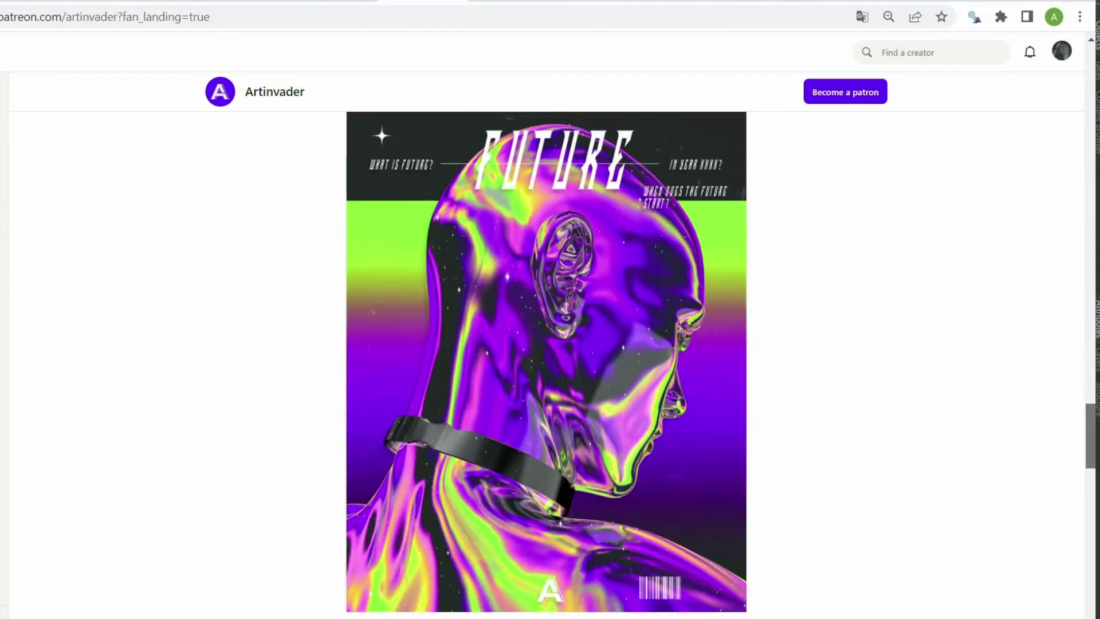
scroll(546, 344, "down", 7)
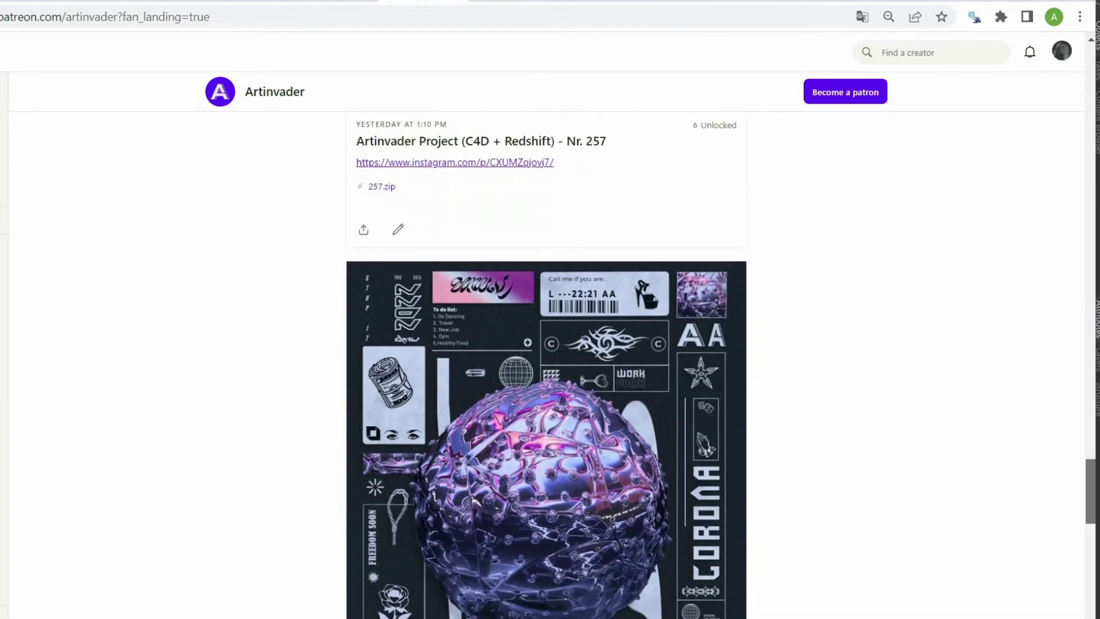
scroll(545, 343, "down", 7)
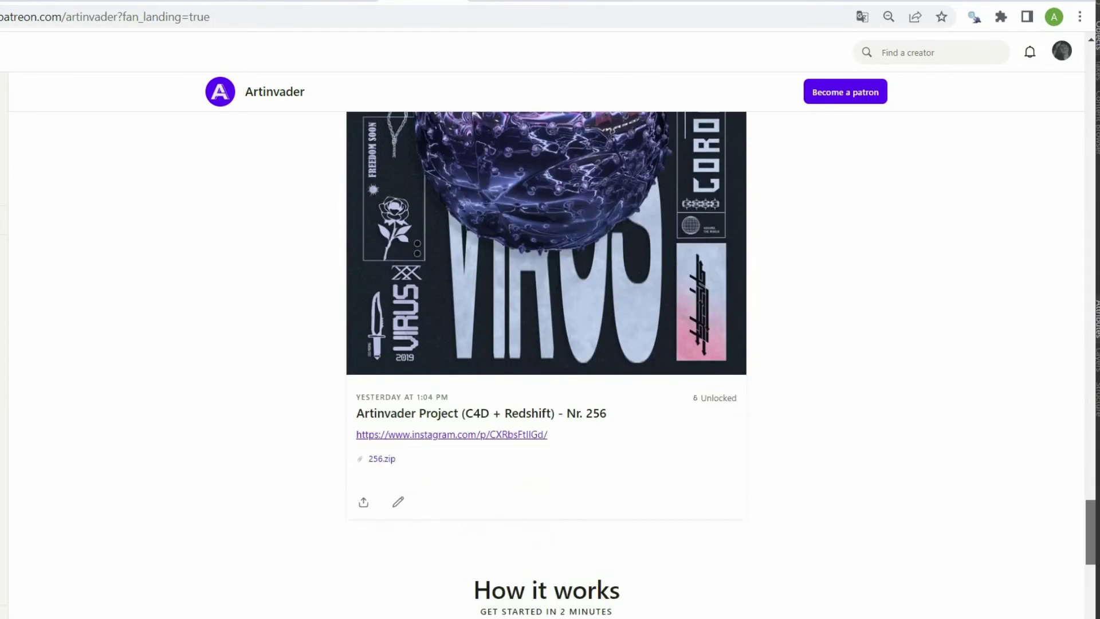
scroll(317, 479, "down", 2)
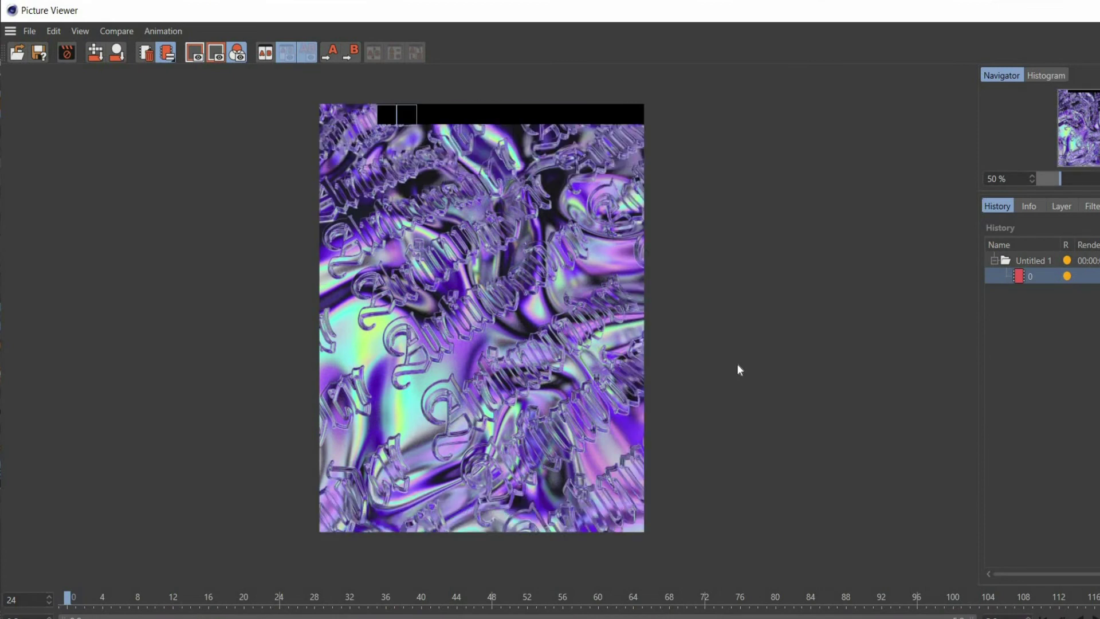
key("Escape")
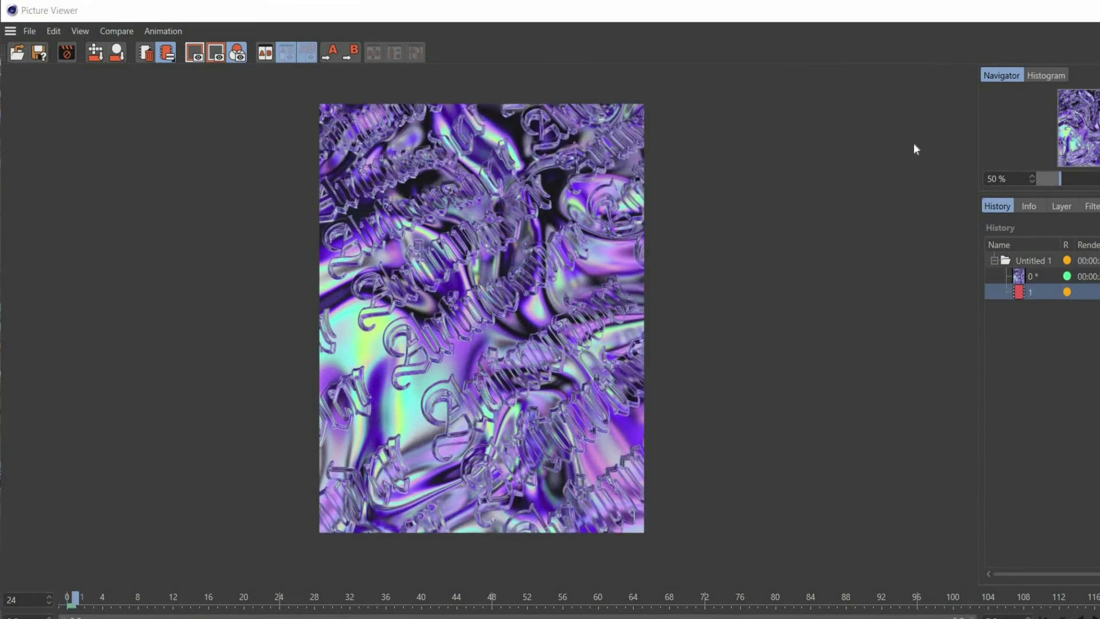
left_click(457, 359)
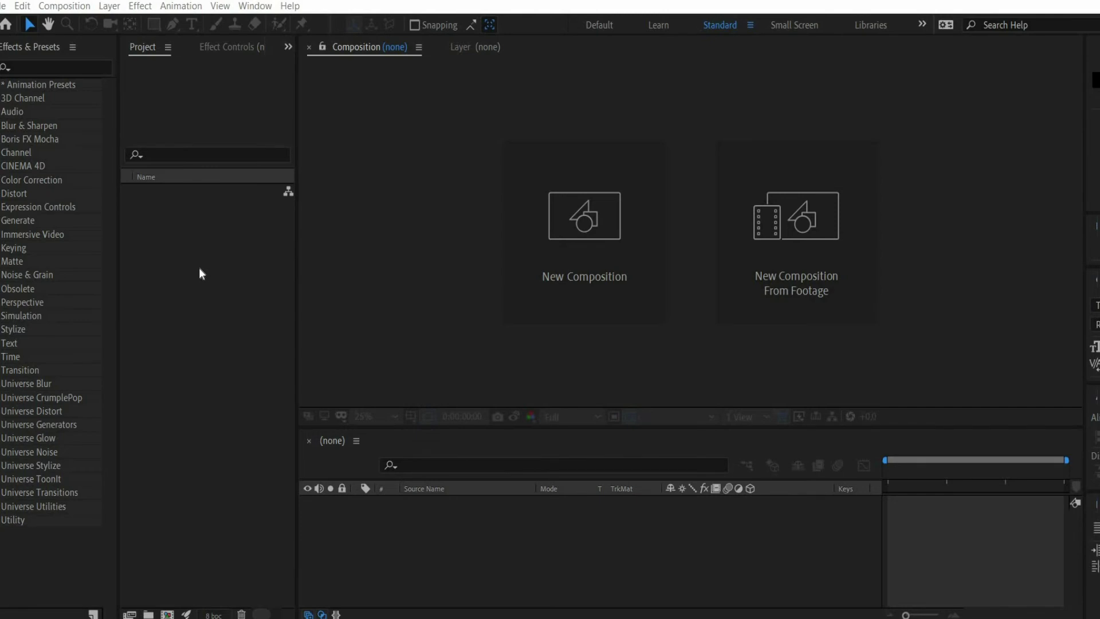
In After Effects, import the rendered frames starting with Unbenannt-10000 as a PNG sequence and create a composition from it
double_click(199, 268)
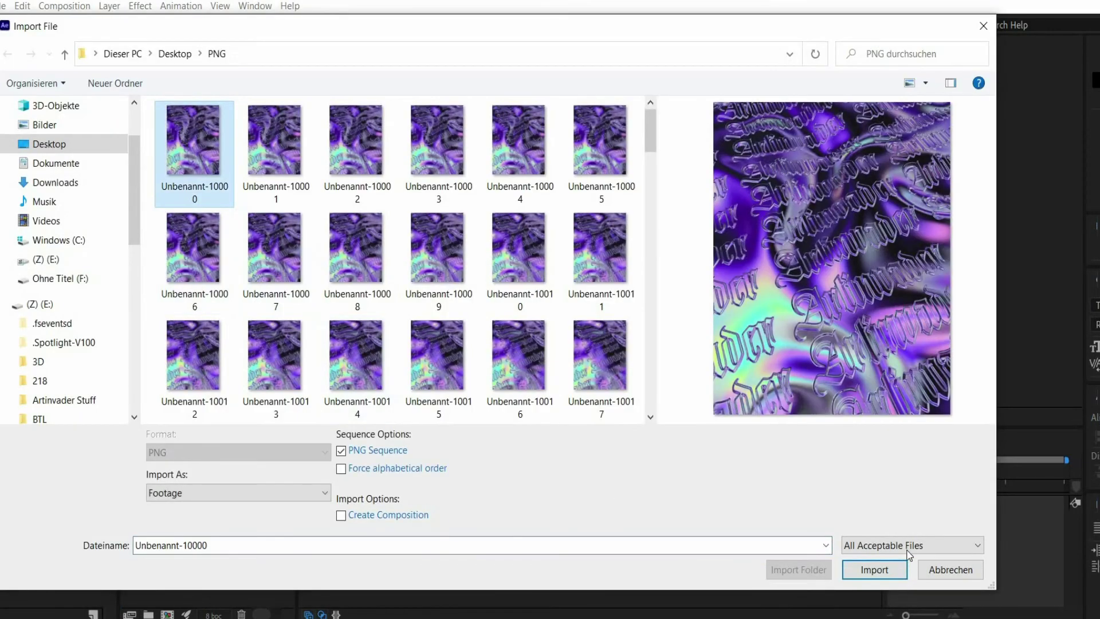
left_click(875, 570)
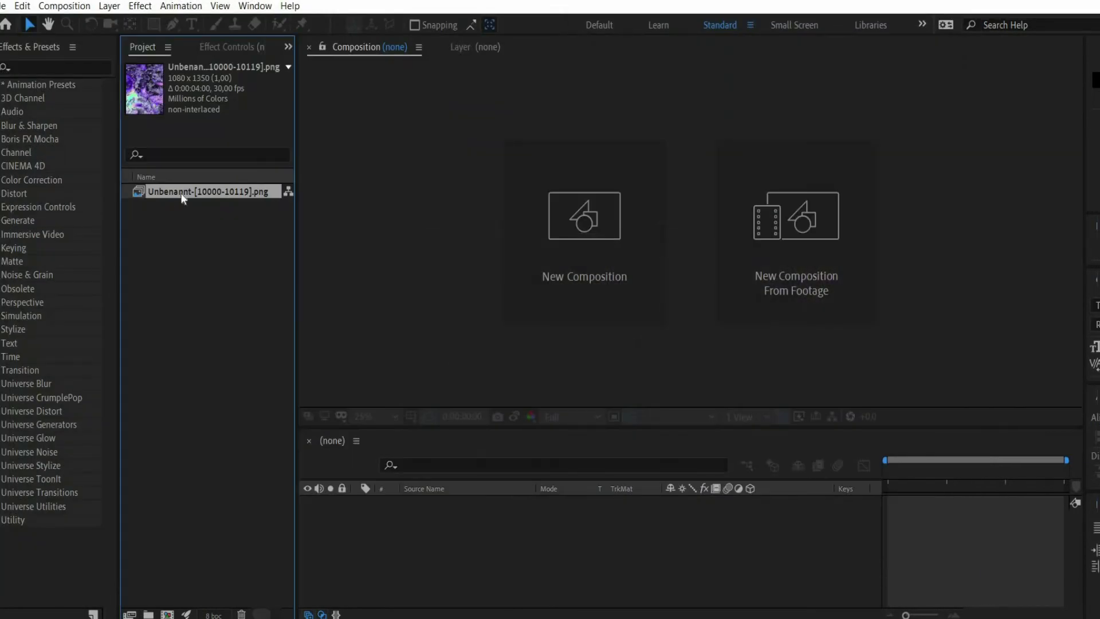
left_click_drag(182, 194, 375, 516)
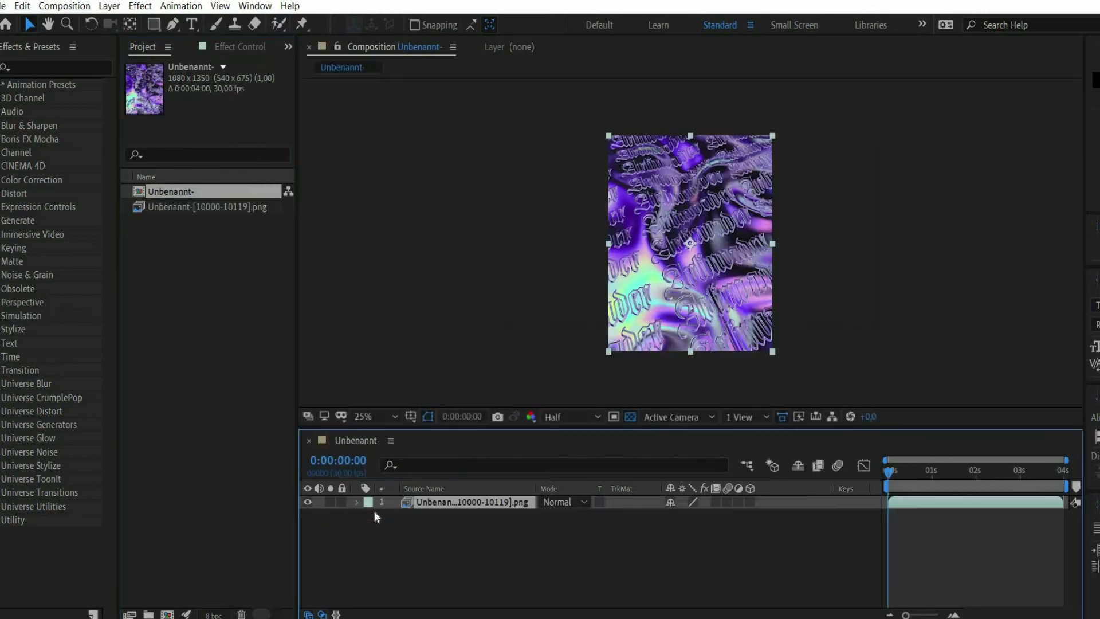
Apply the Hue/Saturation effect to the sequence layer and set its Master Saturation to 20
left_click(41, 65)
type("hue")
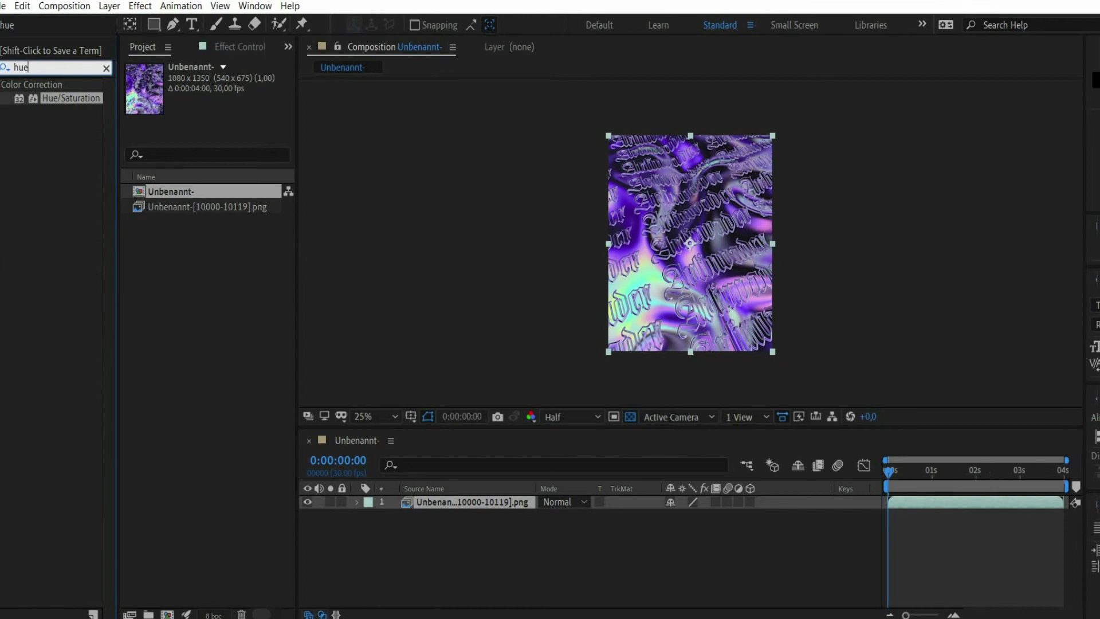
left_click_drag(56, 98, 431, 499)
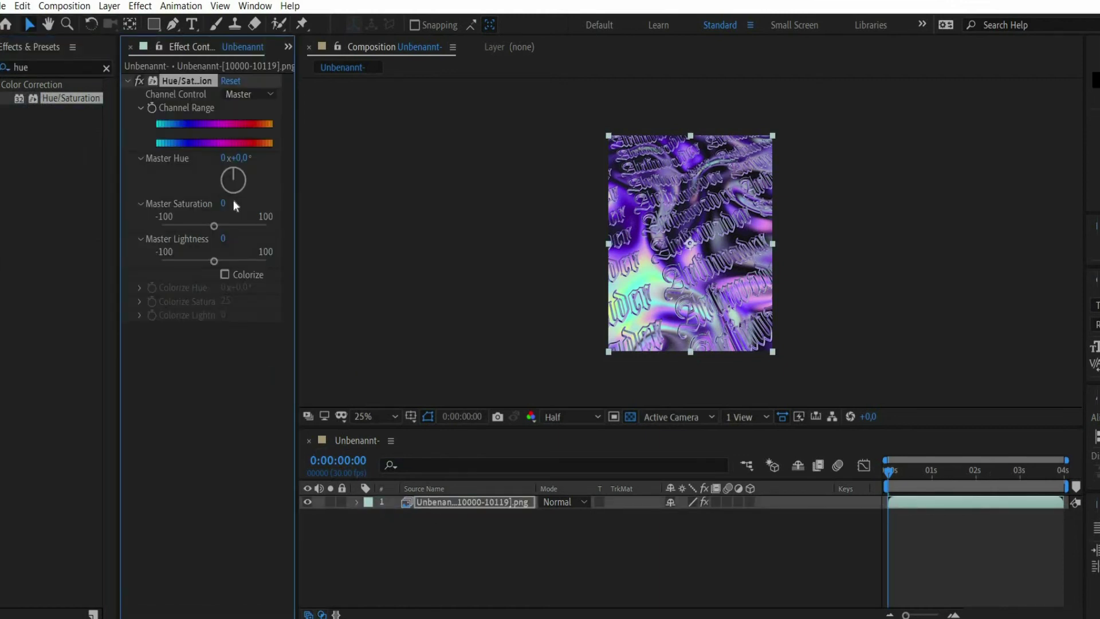
left_click(223, 204)
key("Return")
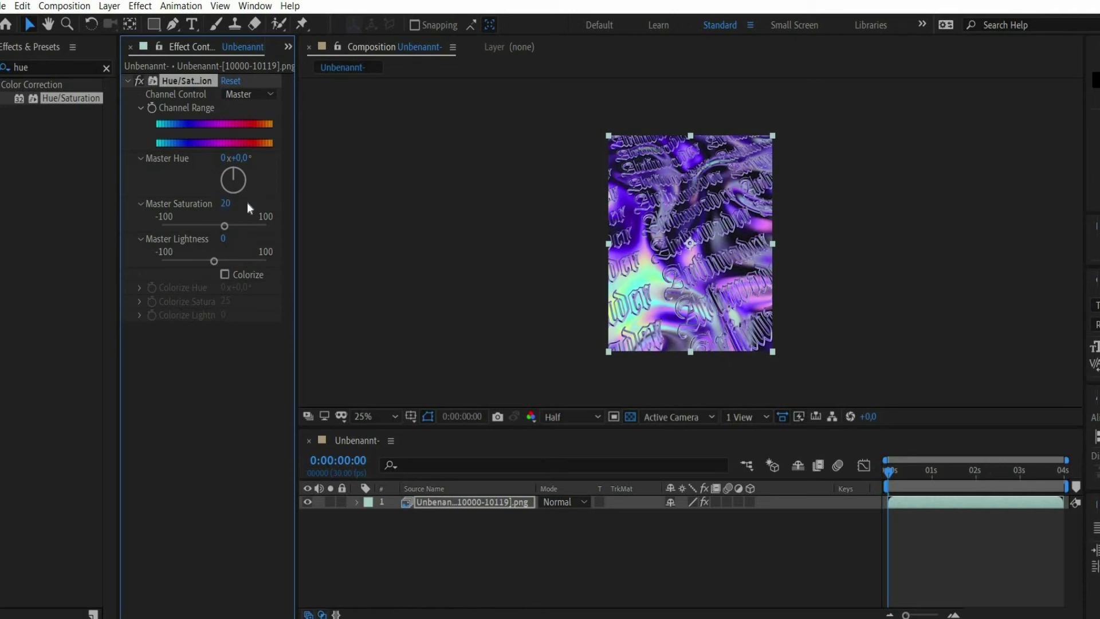
Duplicate the sequence layer and set the upper copy's blending mode to Multiply
left_click(431, 503)
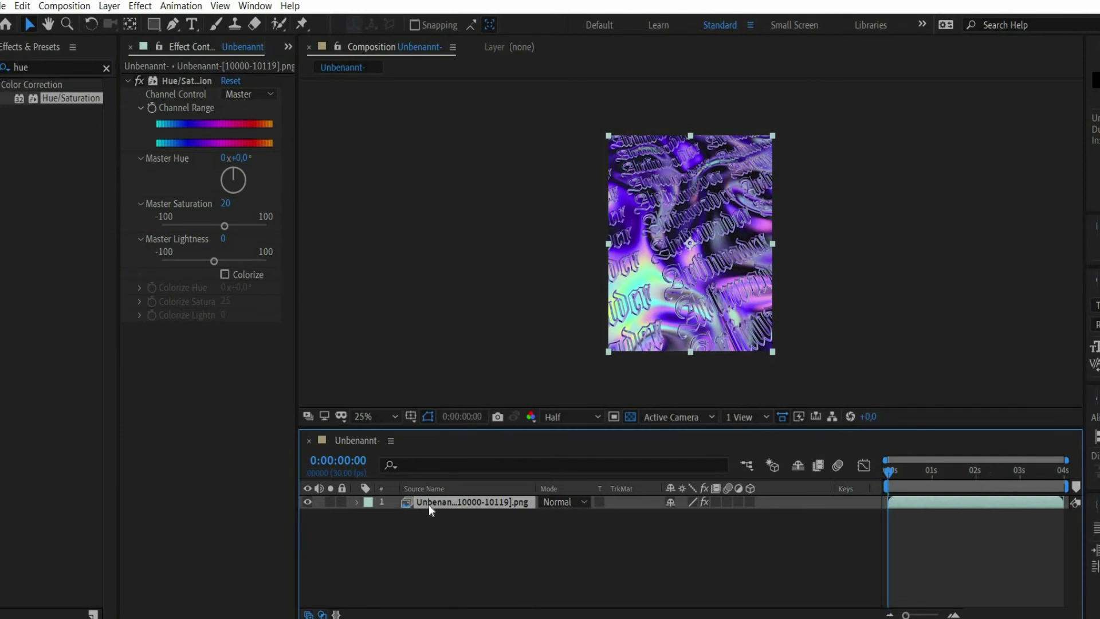
key("ctrl+d")
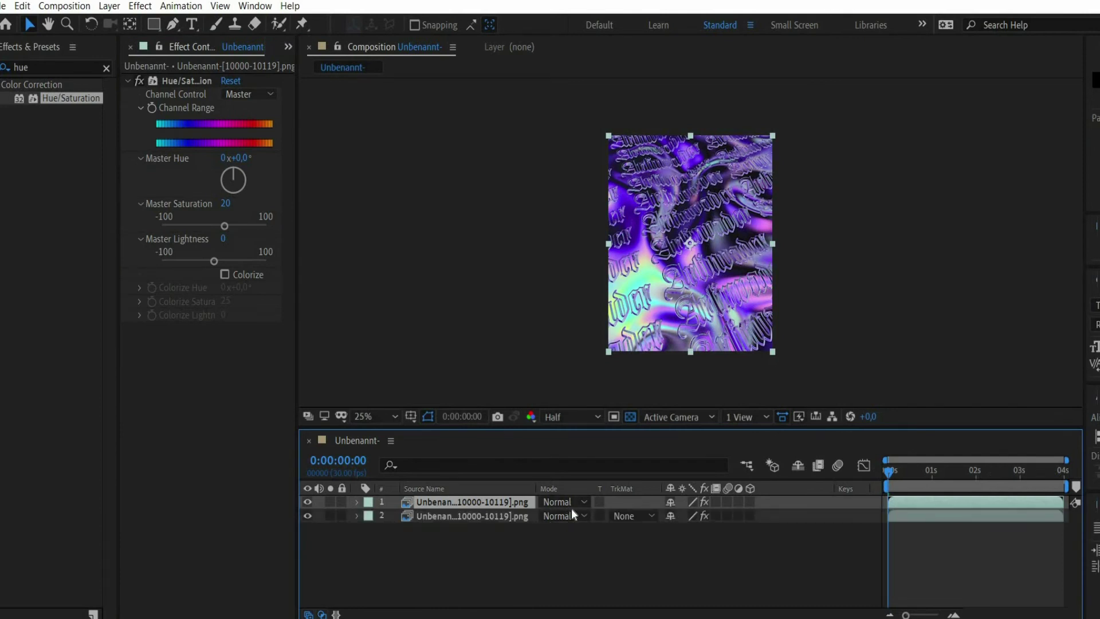
key("ctrl+shift+a")
left_click(572, 506)
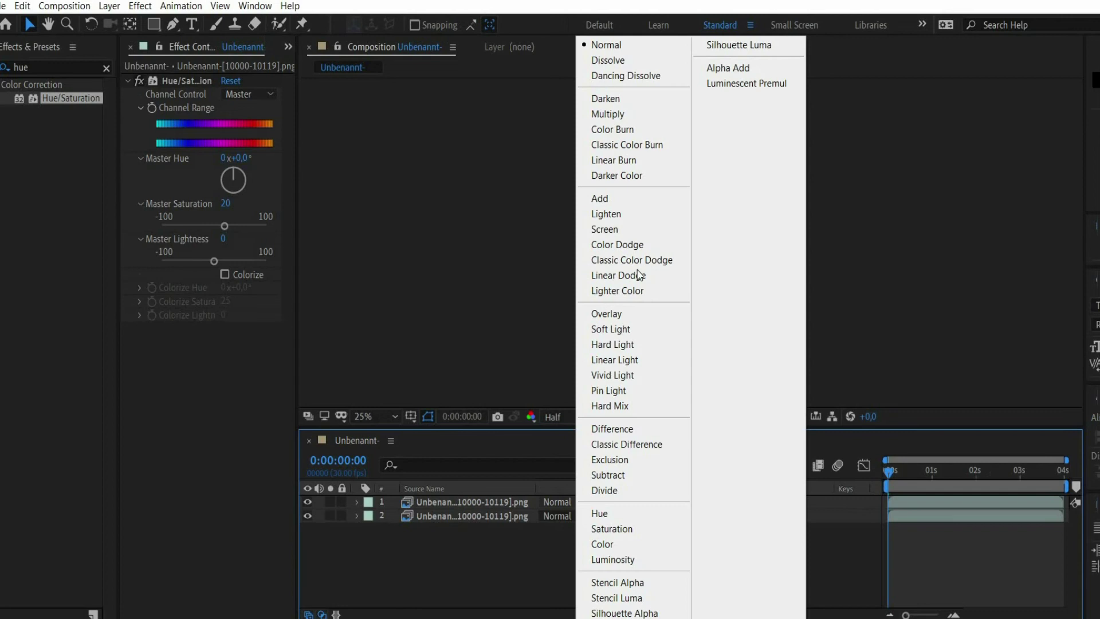
left_click(609, 114)
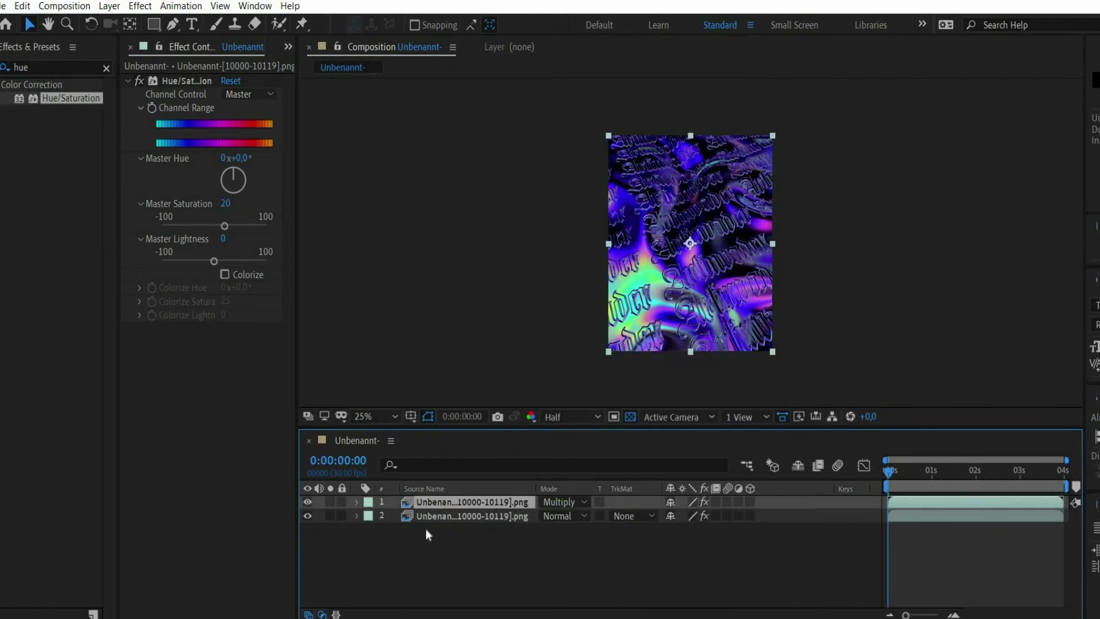
Set the opacity of the upper Multiply sequence layer to 10%
key("t")
left_click(676, 515)
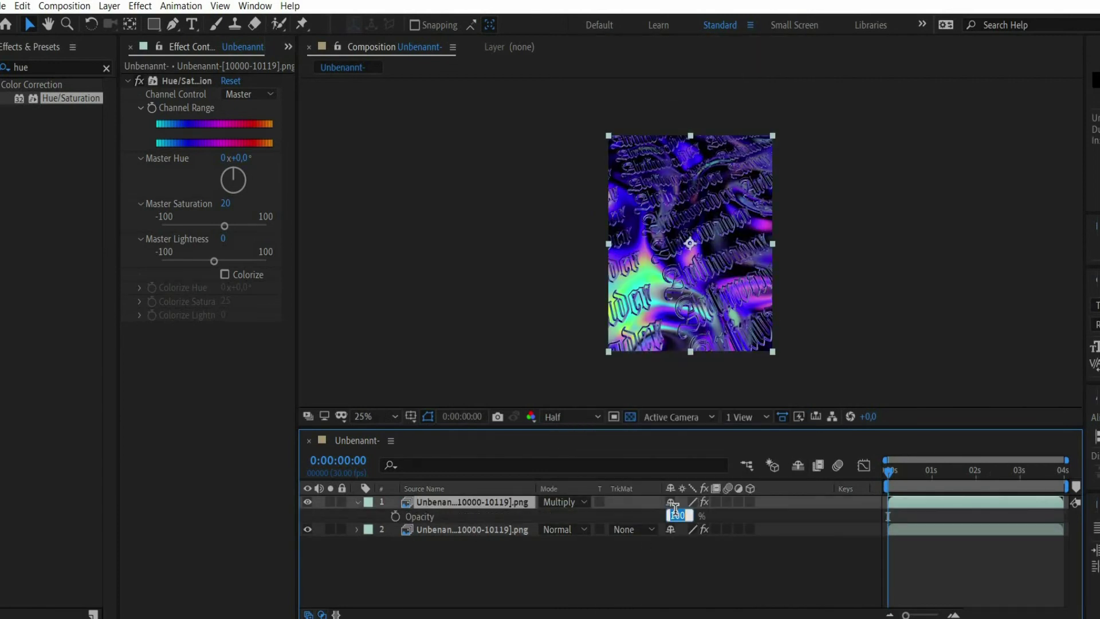
type("10")
key("Return")
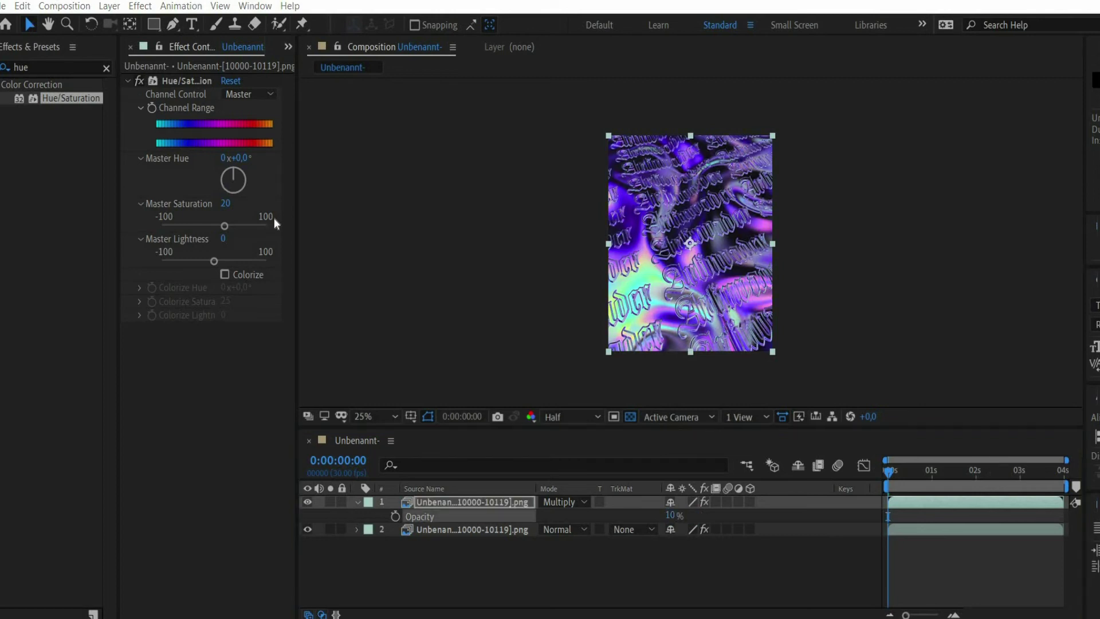
Place Destroy Overlay.png from the project as the topmost layer of the composition
left_click(285, 48)
left_click(283, 48)
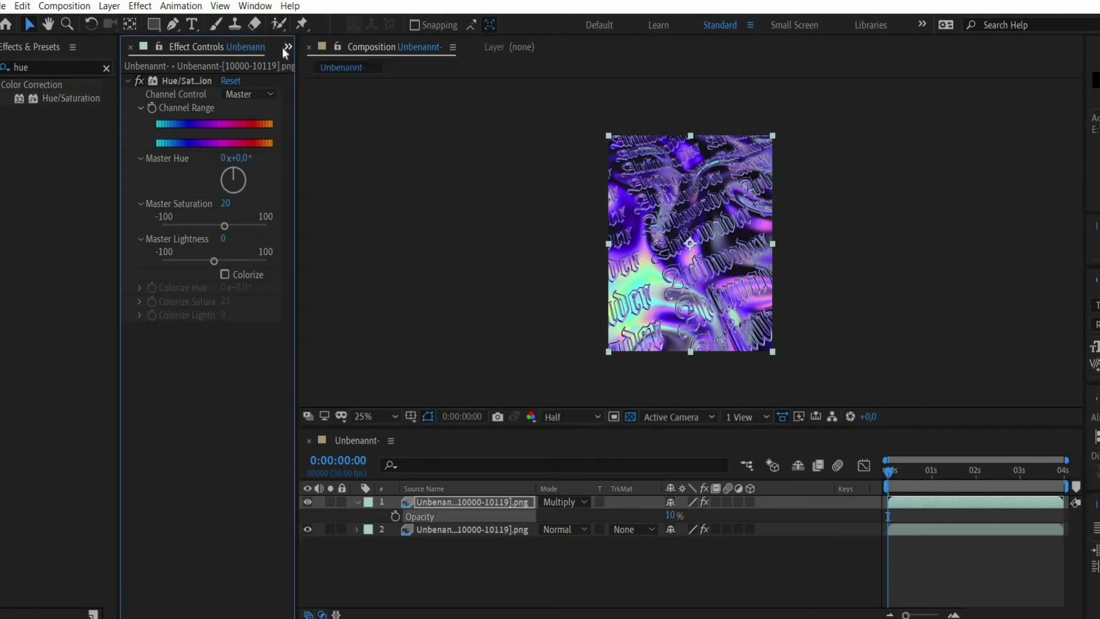
left_click(285, 50)
left_click(315, 70)
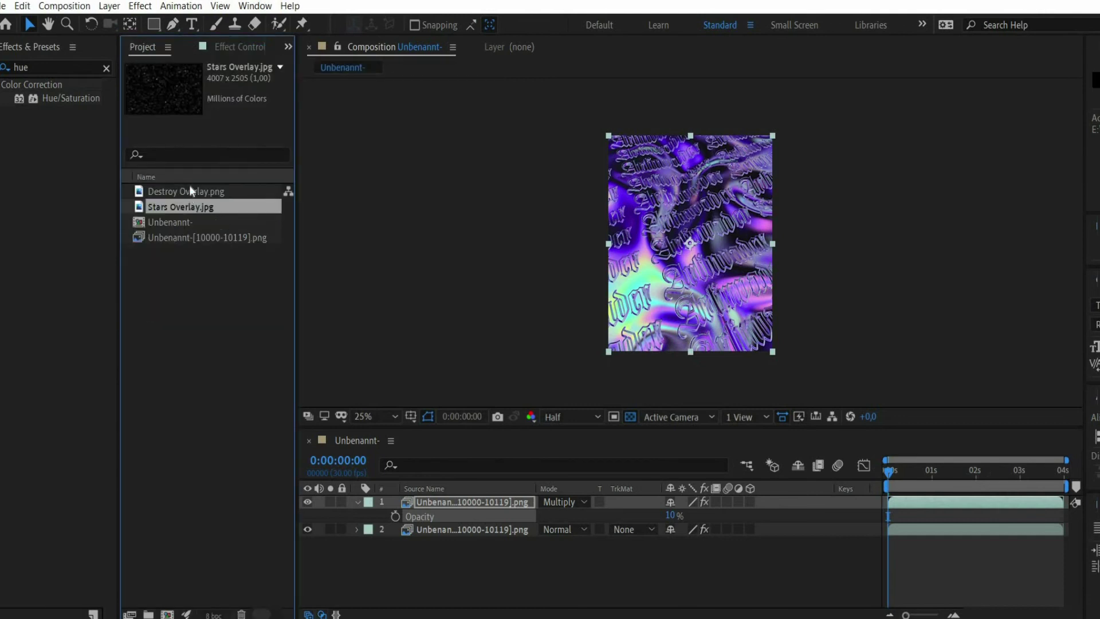
left_click_drag(190, 191, 468, 502)
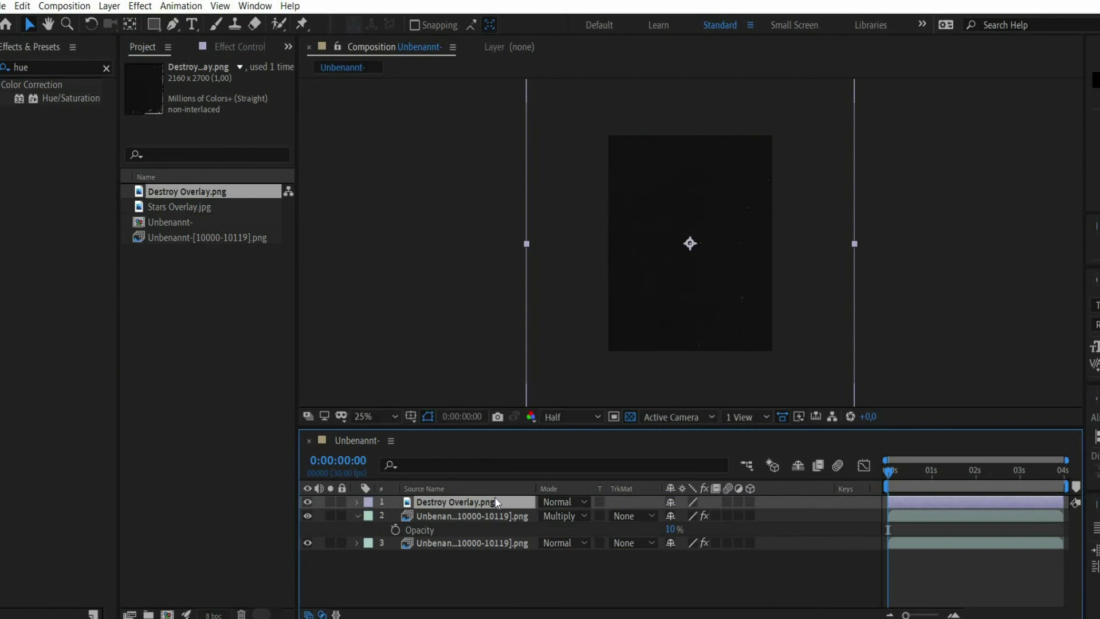
Scale the Destroy Overlay layer to 50% and set its blending mode to Lighten
key("s")
left_click(680, 519)
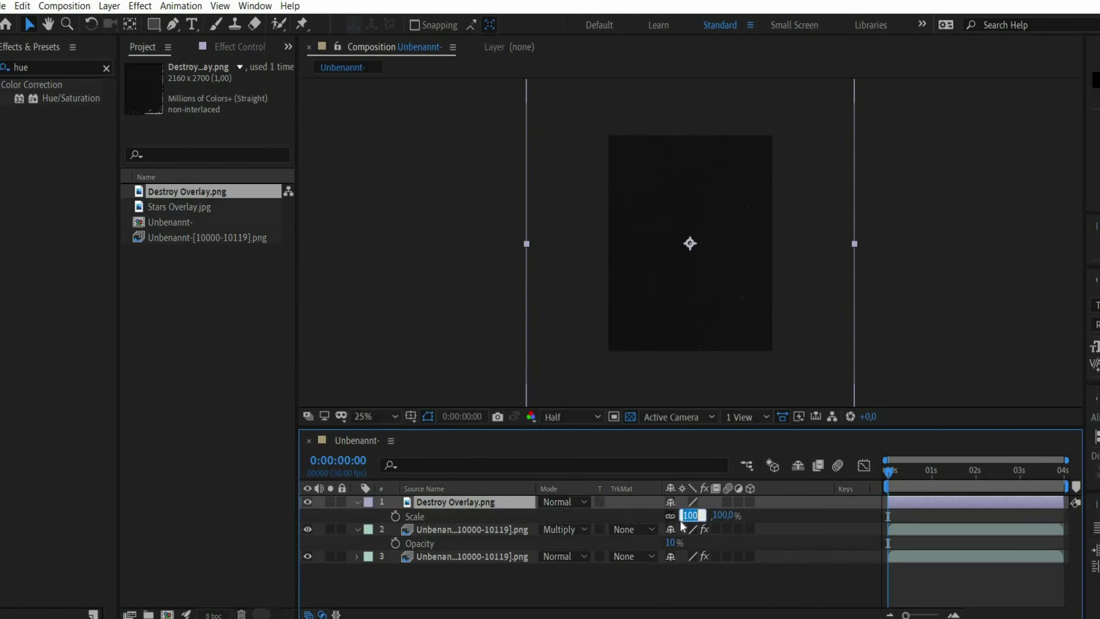
type("50")
key("Return")
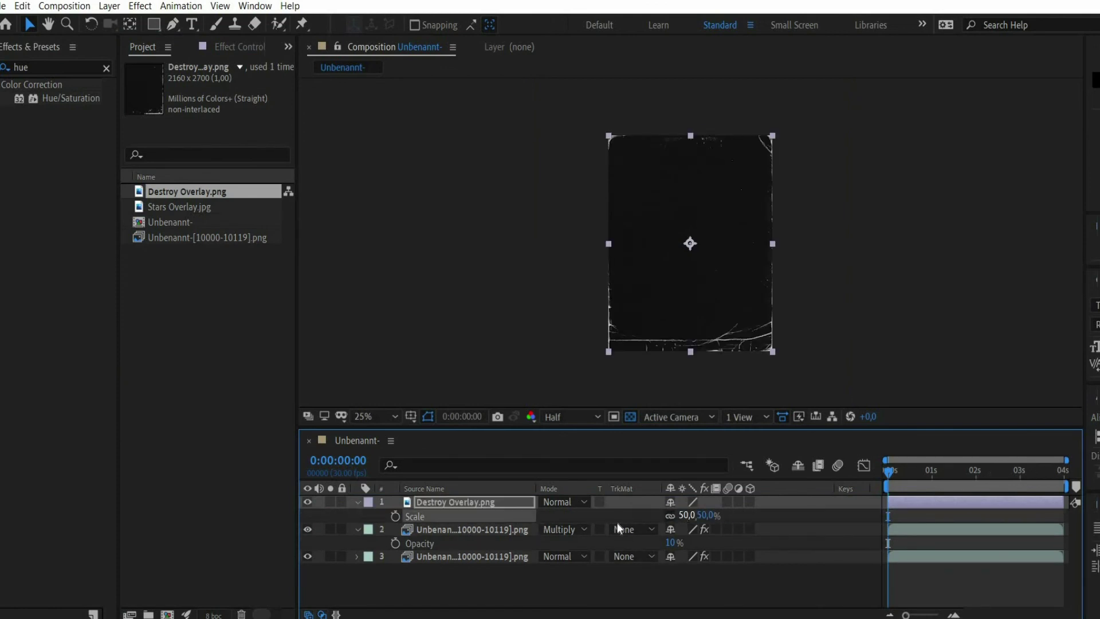
left_click(577, 502)
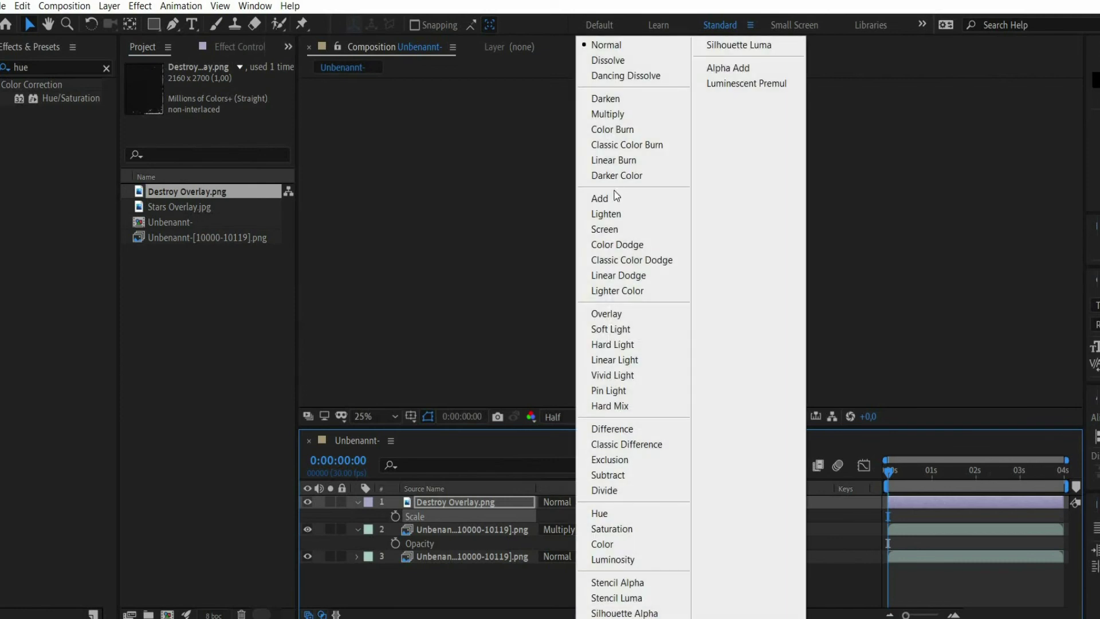
left_click(634, 214)
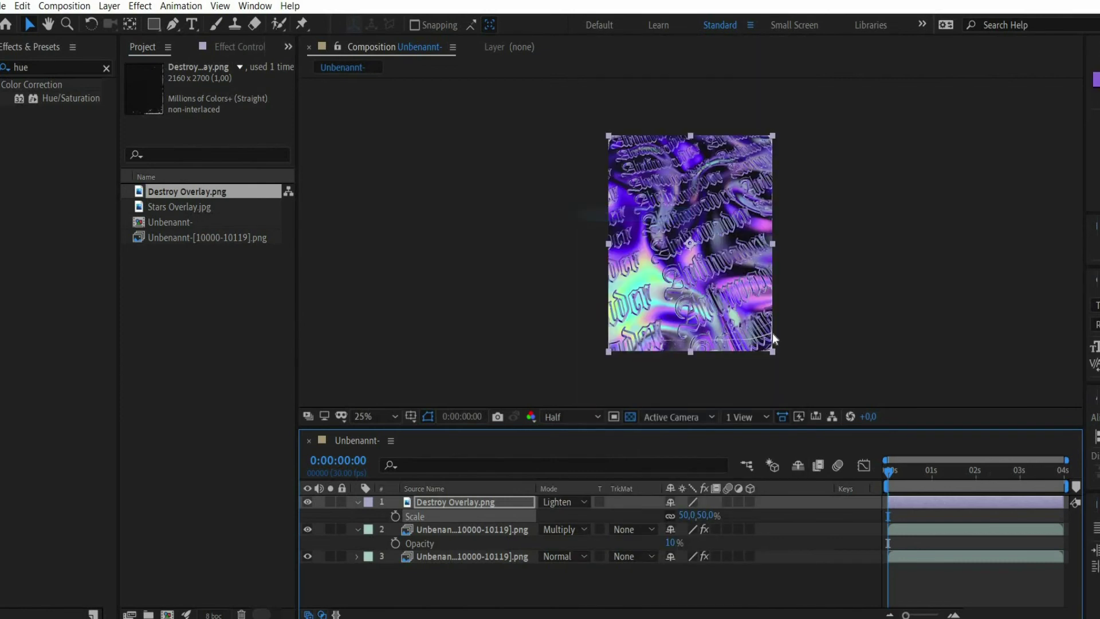
Add Stars Overlay.jpg as the topmost layer of the composition and scale it to 50%
left_click(180, 206)
left_click_drag(179, 206, 452, 501)
key("s")
left_click(691, 515)
type("50")
key("Return")
Rotate the Stars Overlay layer to 90° and set its blending mode to Add
key("r")
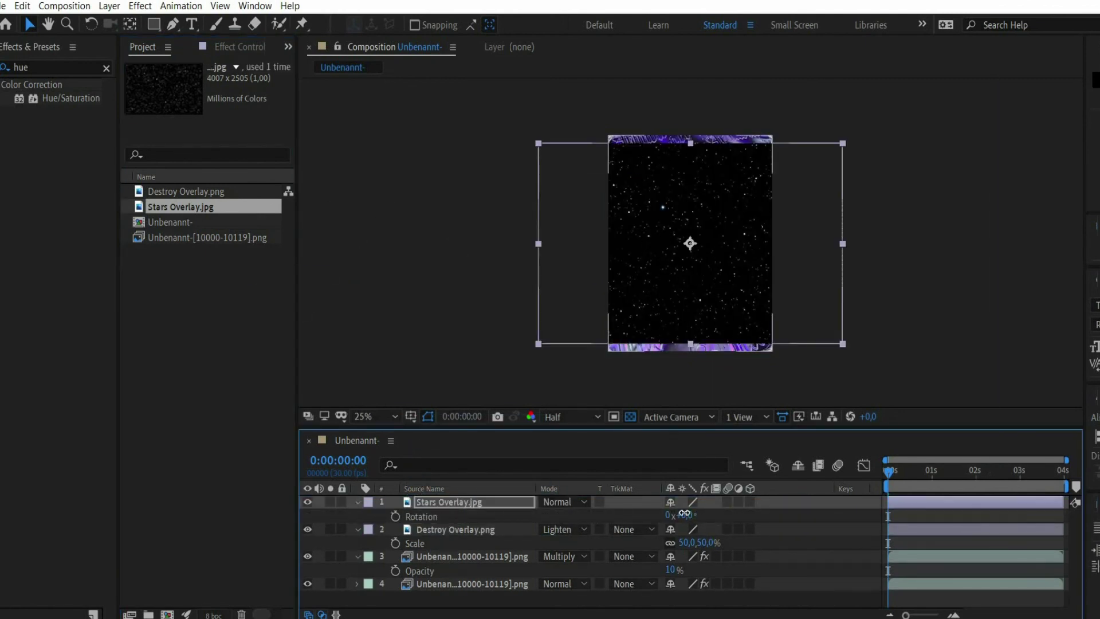
left_click(684, 515)
type("90")
left_click(583, 502)
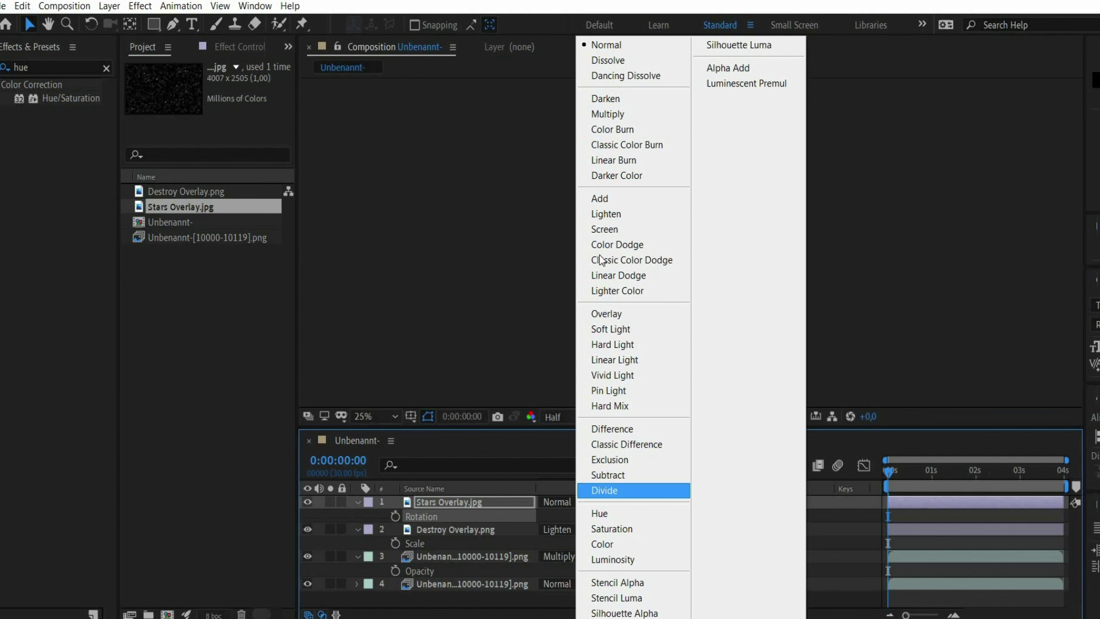
left_click(603, 200)
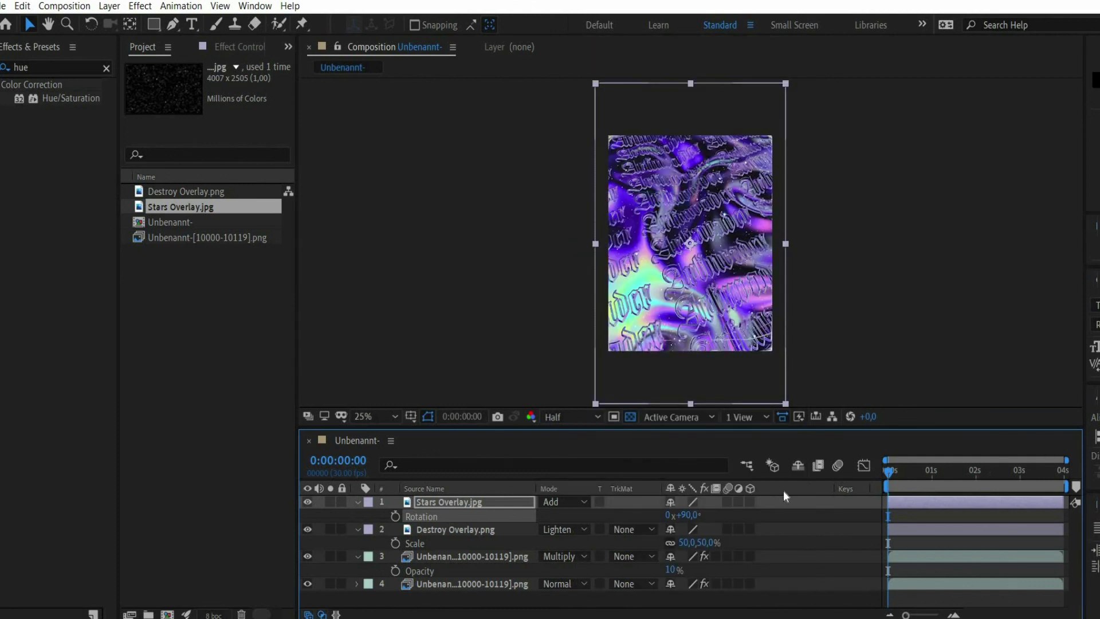
Pre-compose all four layers, from Stars Overlay down to the bottom sequence layer, into one pre-comp
left_click(506, 584)
left_click(463, 503, "shift")
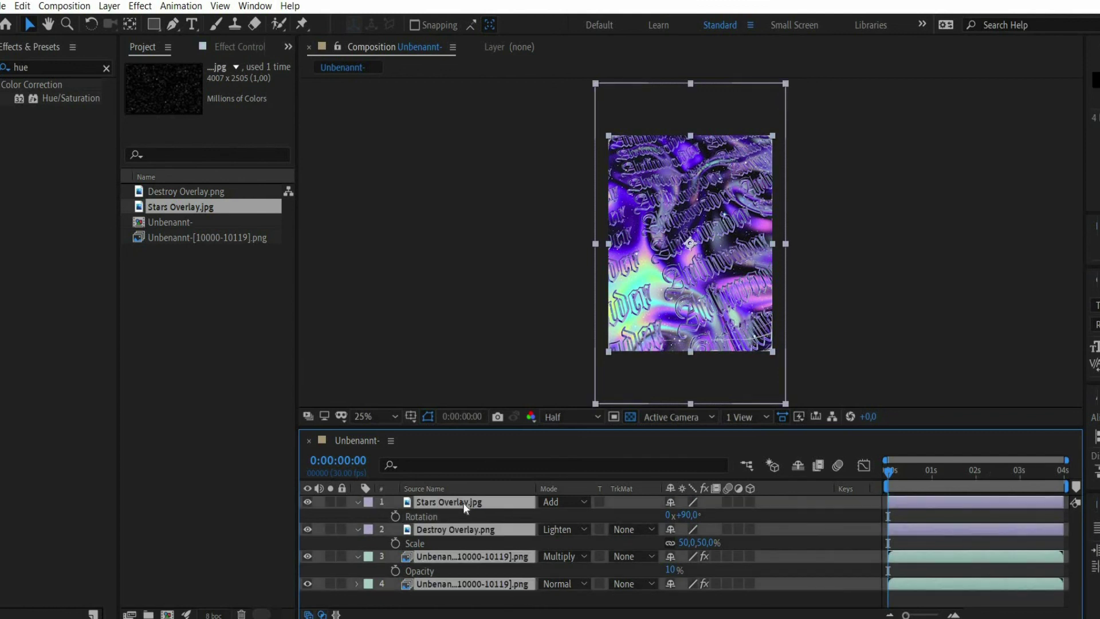
right_click(463, 503)
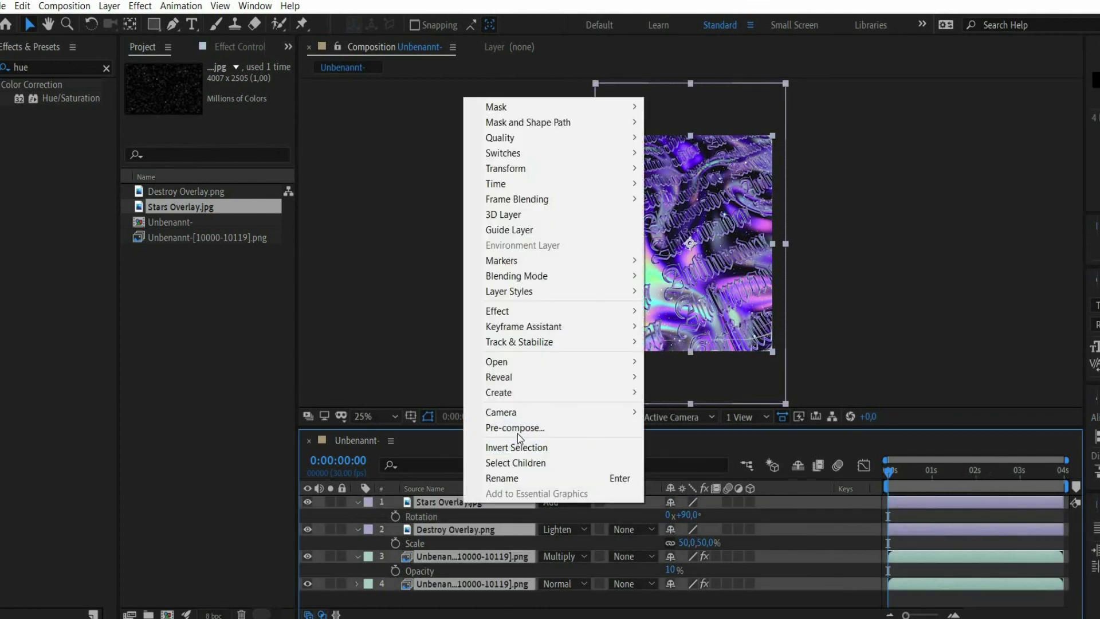
left_click(566, 424)
left_click(403, 403)
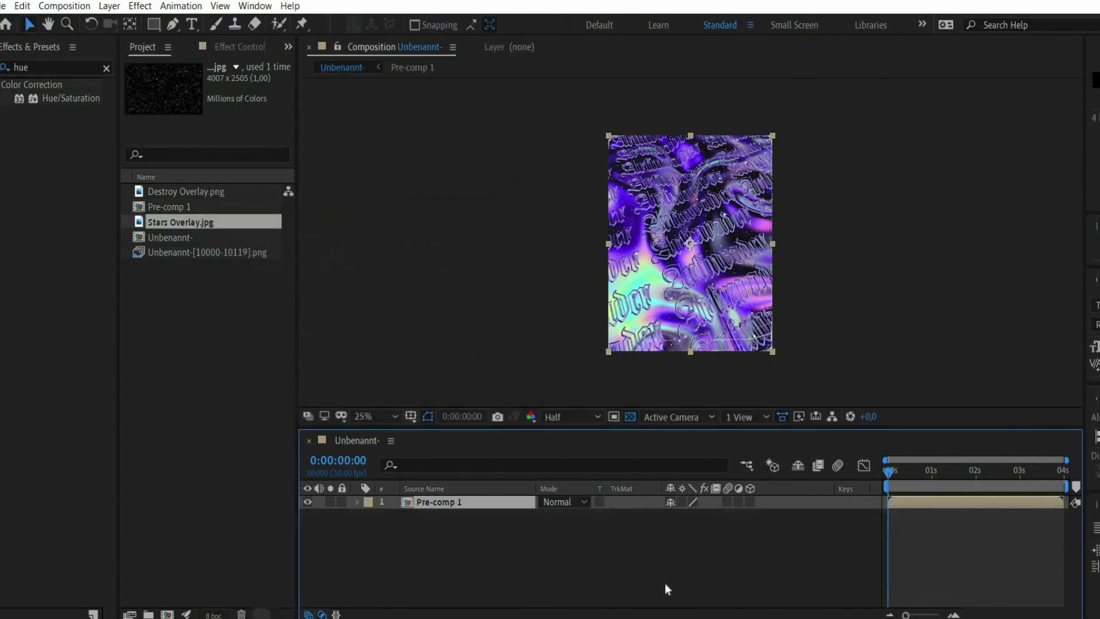
Set the composition's duration to 8 seconds and extend the visible time range to the full length
right_click(514, 362)
left_click(612, 394)
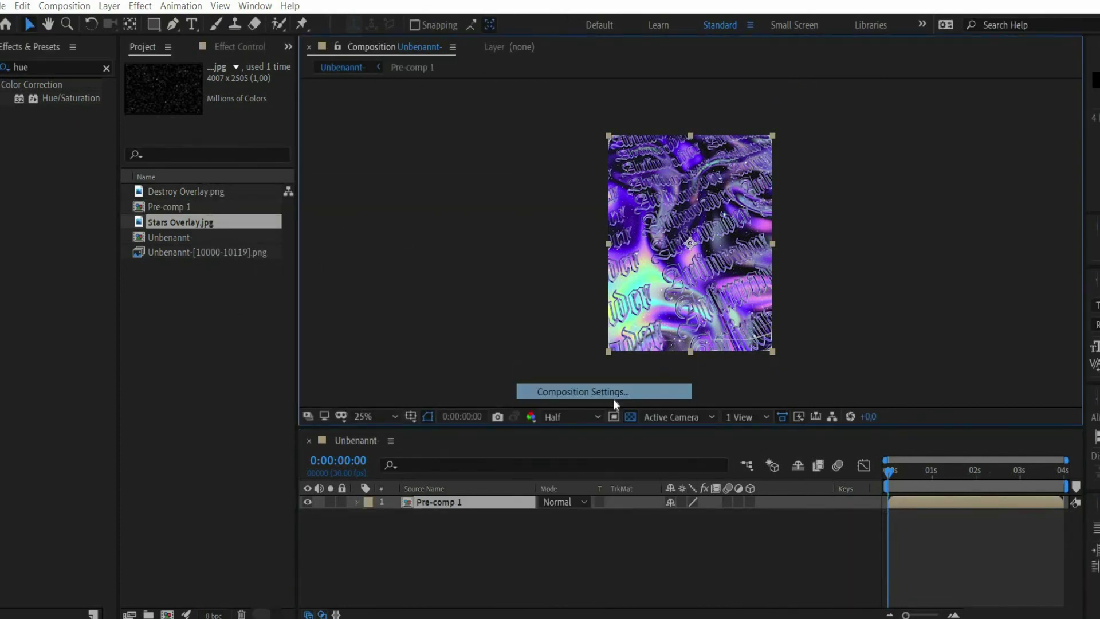
left_click(769, 350)
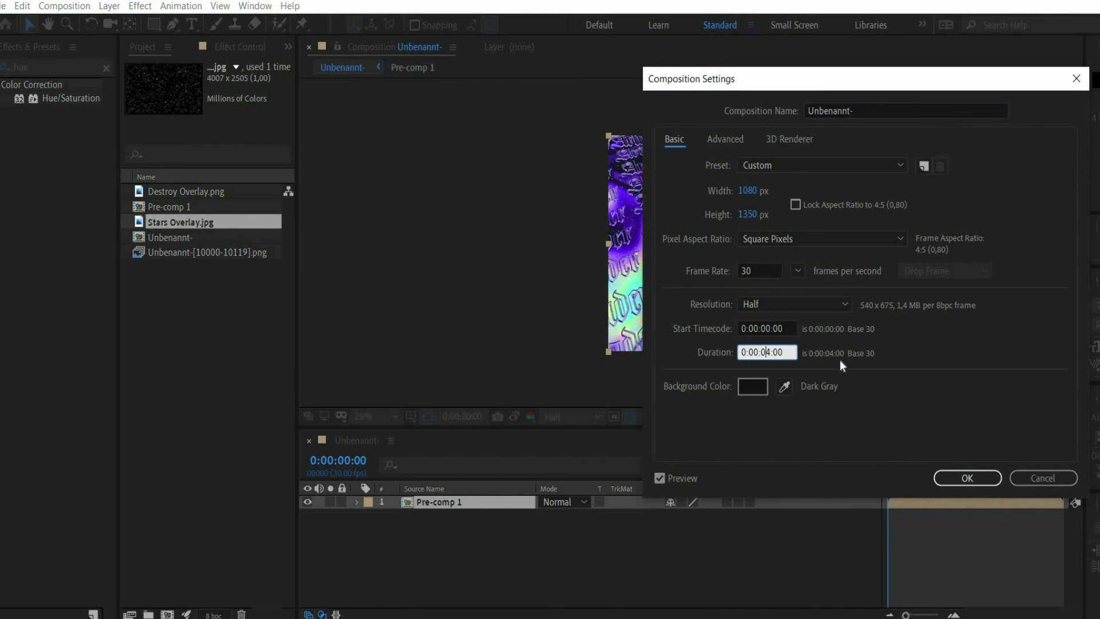
key("BackSpace")
type("8")
key("Return")
left_click_drag(979, 459, 1066, 459)
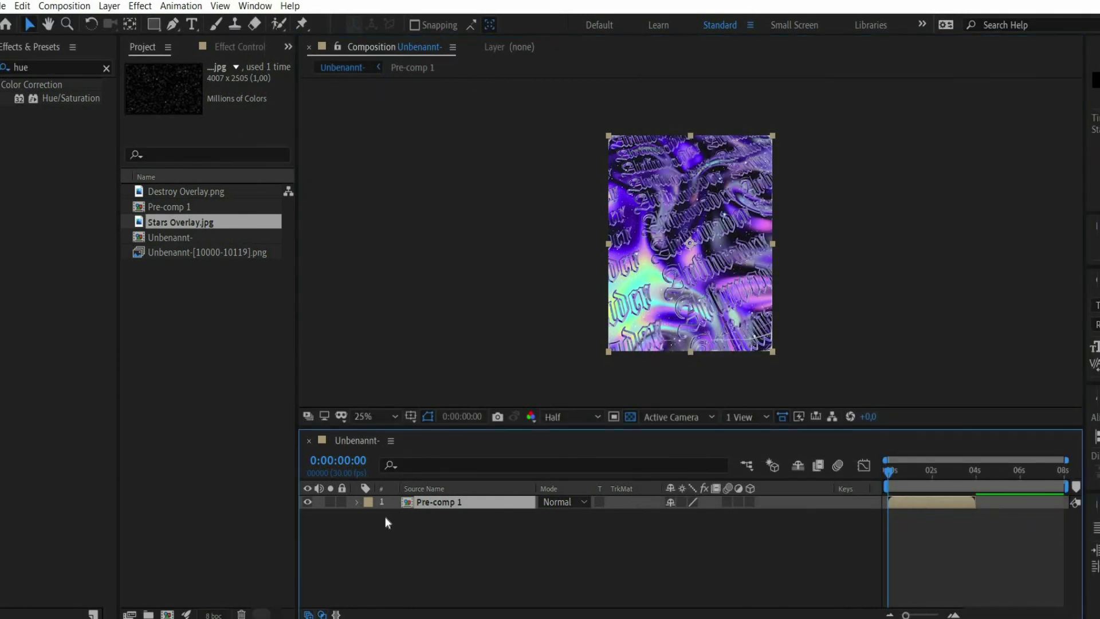
Duplicate the Pre-comp 1 layer and time-reverse the upper copy
key("ctrl+d")
right_click(430, 505)
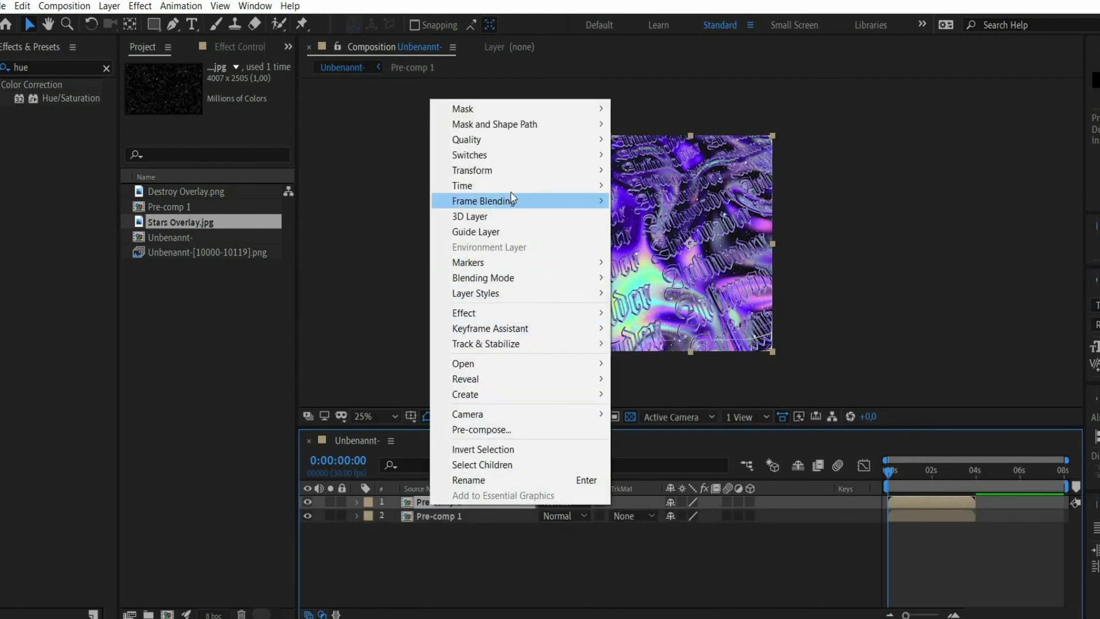
mouse_move(504, 185)
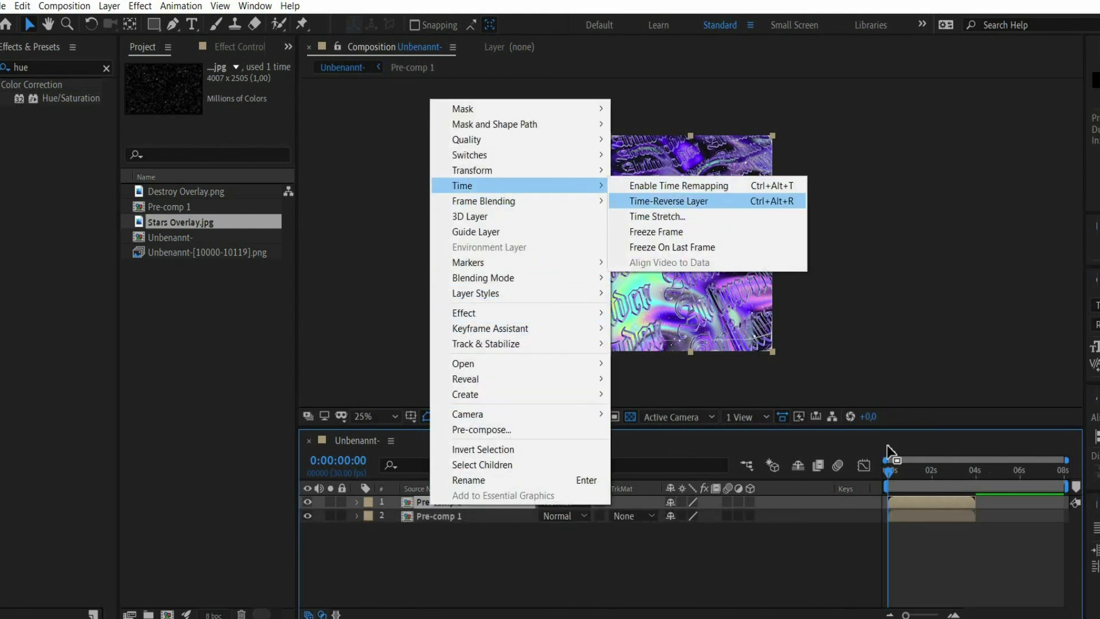
Move the reversed copy to start at 4 seconds, directly after the original, and play a preview of the loop
left_click(901, 503)
left_click_drag(956, 504, 1045, 502)
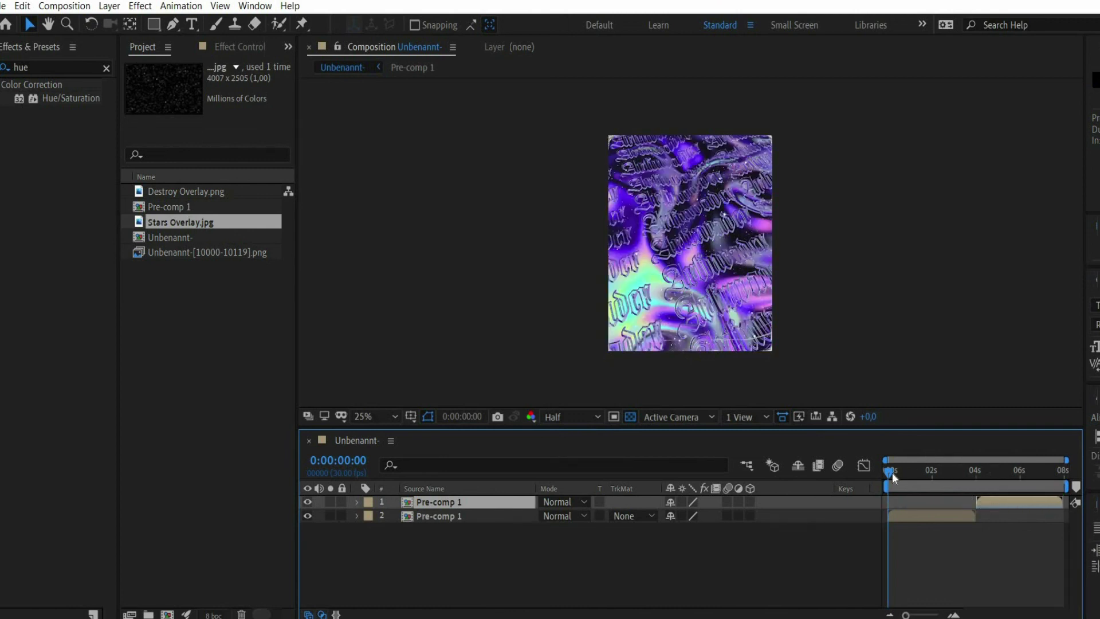
left_click(917, 471)
key("space")
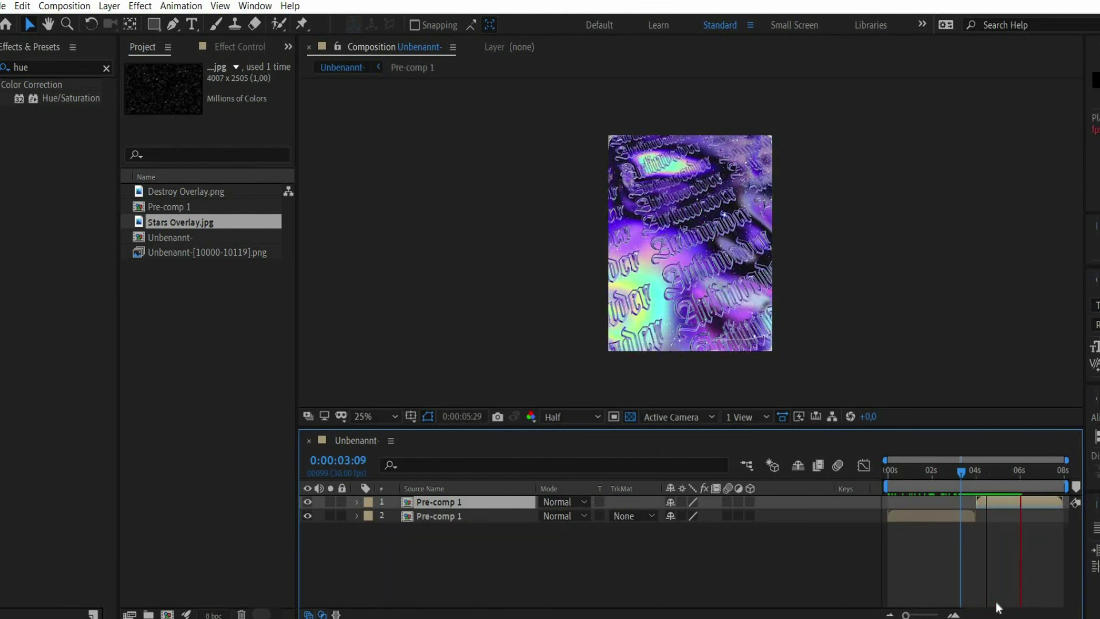
key("space")
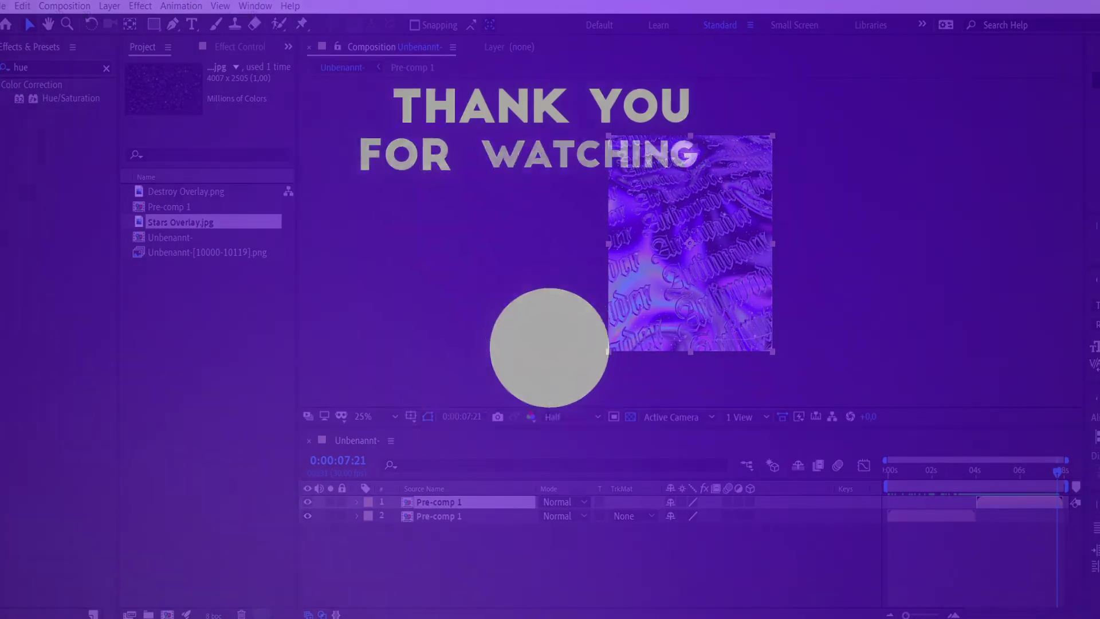